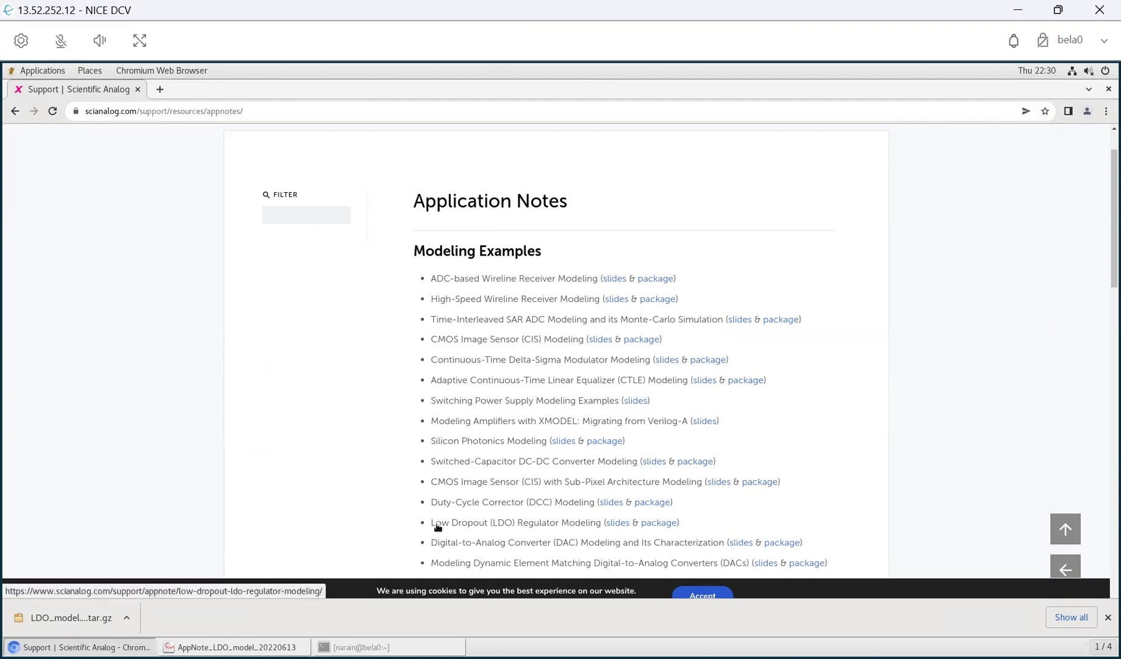
- Download the Low Dropout (LDO) Regulator Modeling .tar.gz package from the Application Notes page
click(661, 523)
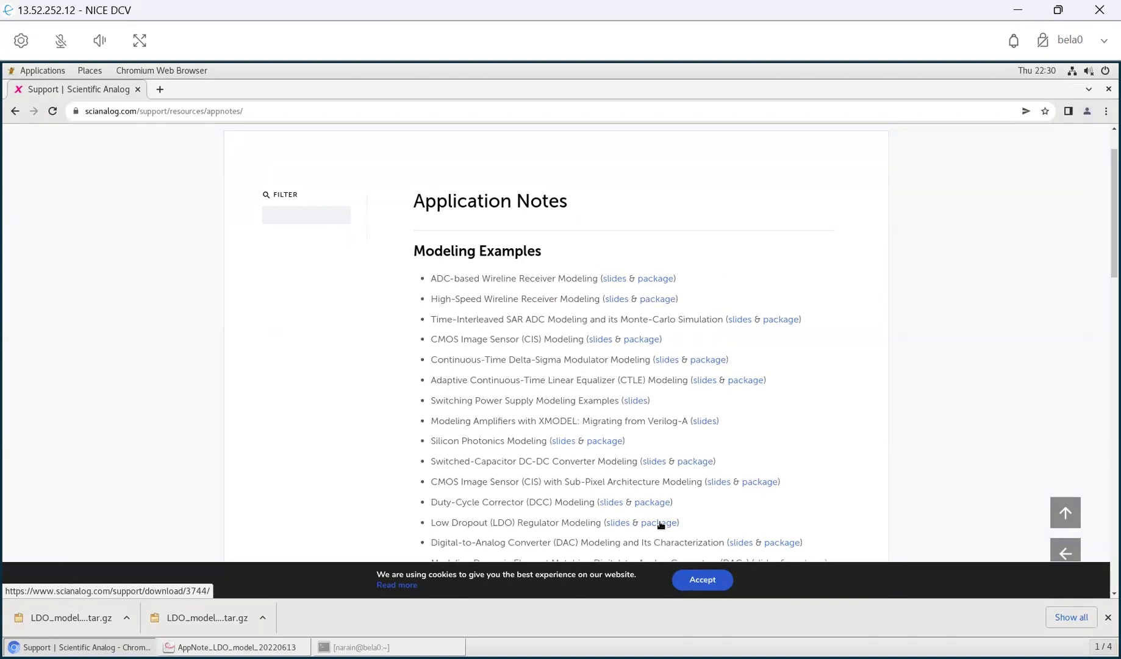
- Extract the LDO_model_20220613.tar.gz archive in the Downloads terminal with tar zxvf
click(369, 644)
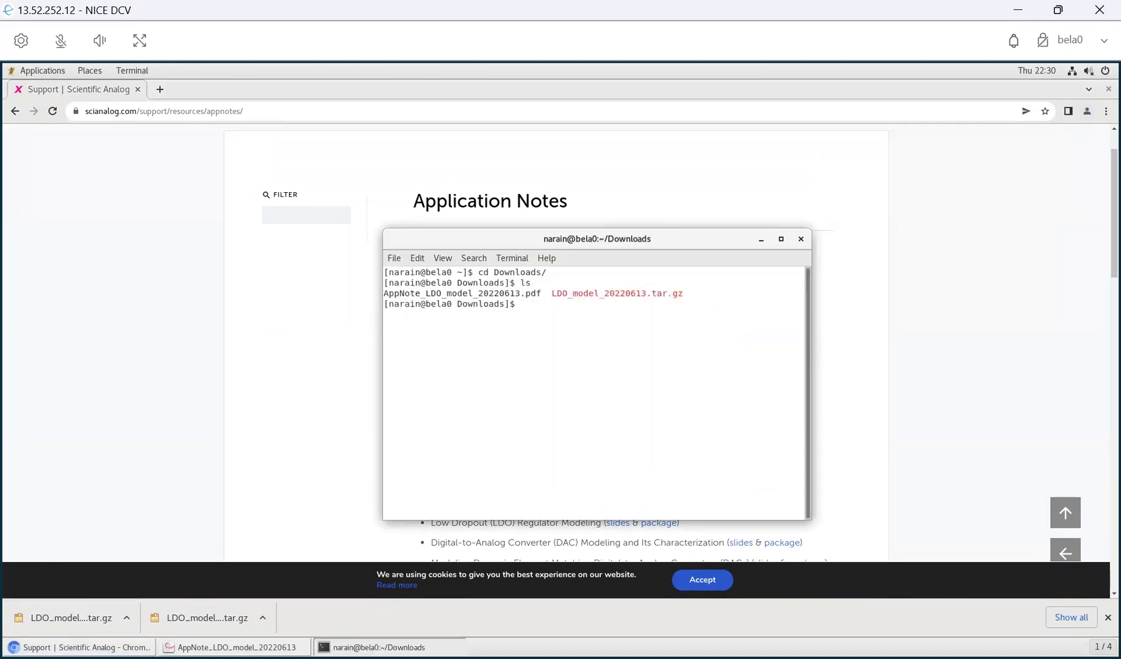
text(tar zxvf LDO)
key(Tab)
key(Return)
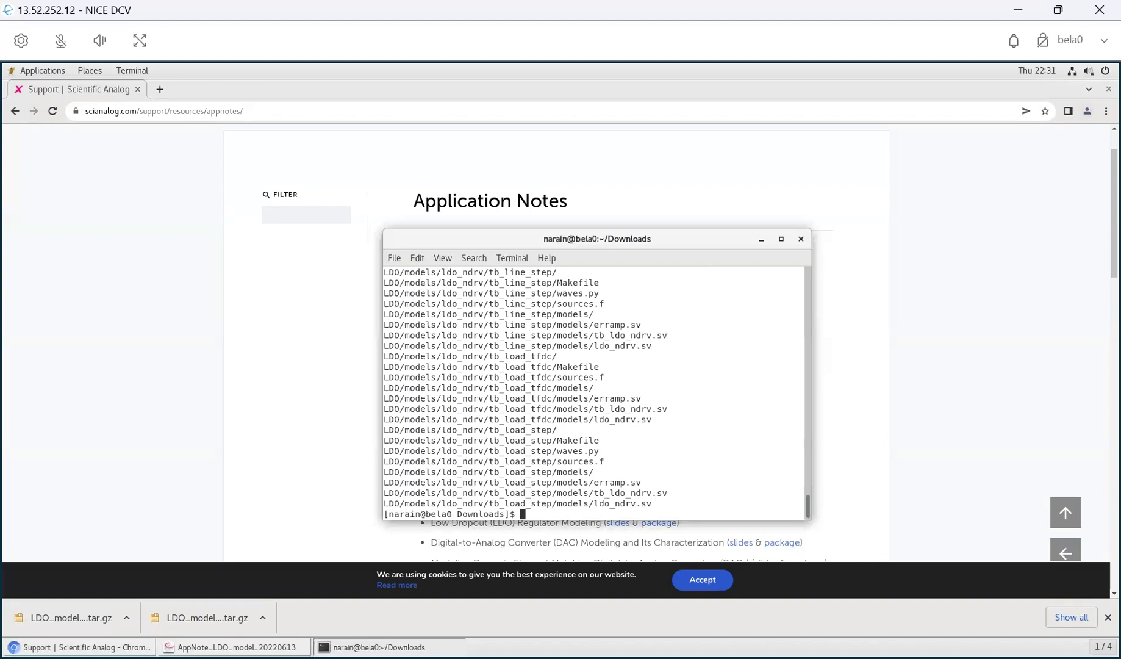
- Copy the LDO folder to ~/LDO, enter it and source etc/setup.bashrc
text(cp -R LDO ~/LDO)
key(Return)
text(cd ~/LDO)
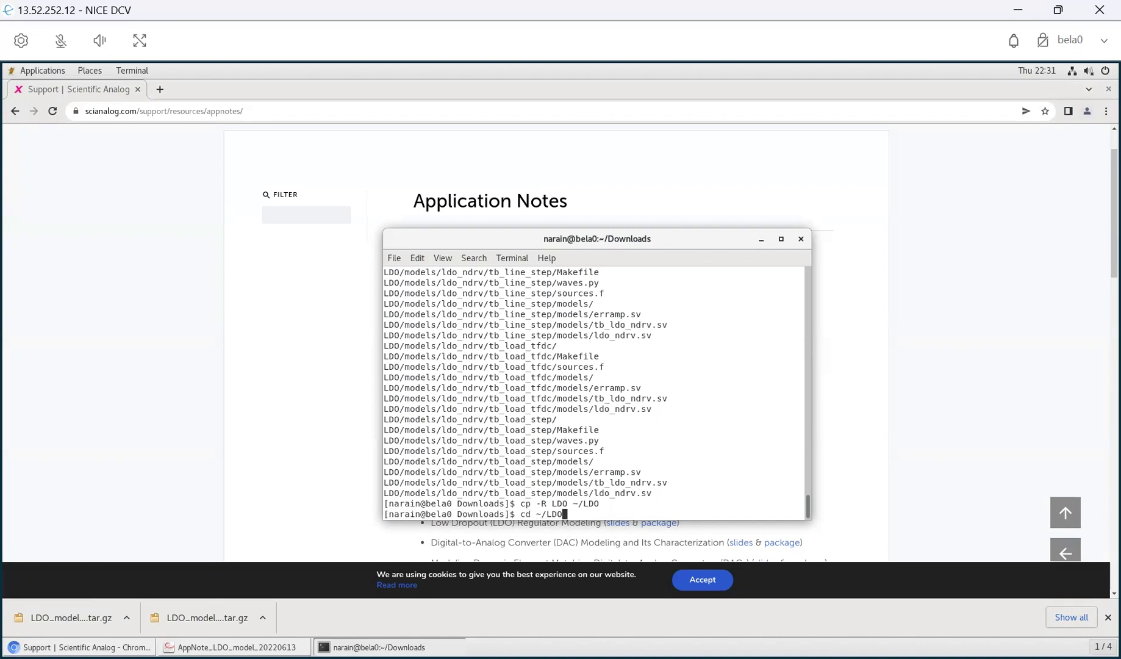
key(Return)
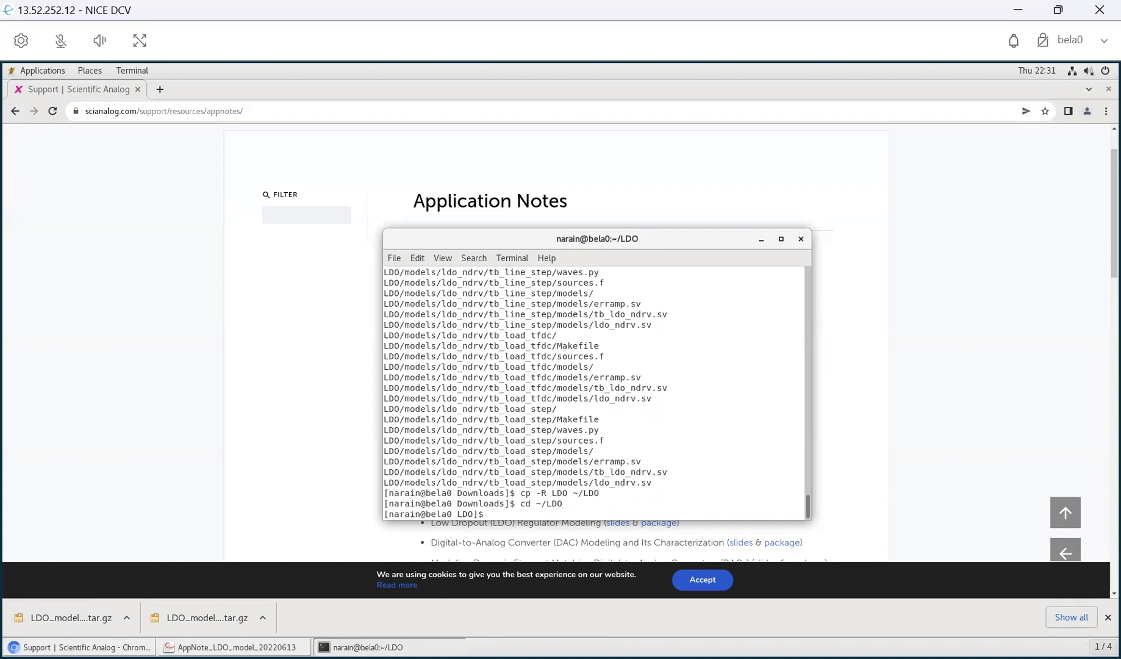
text(source etc/setup.bashrc)
key(Return)
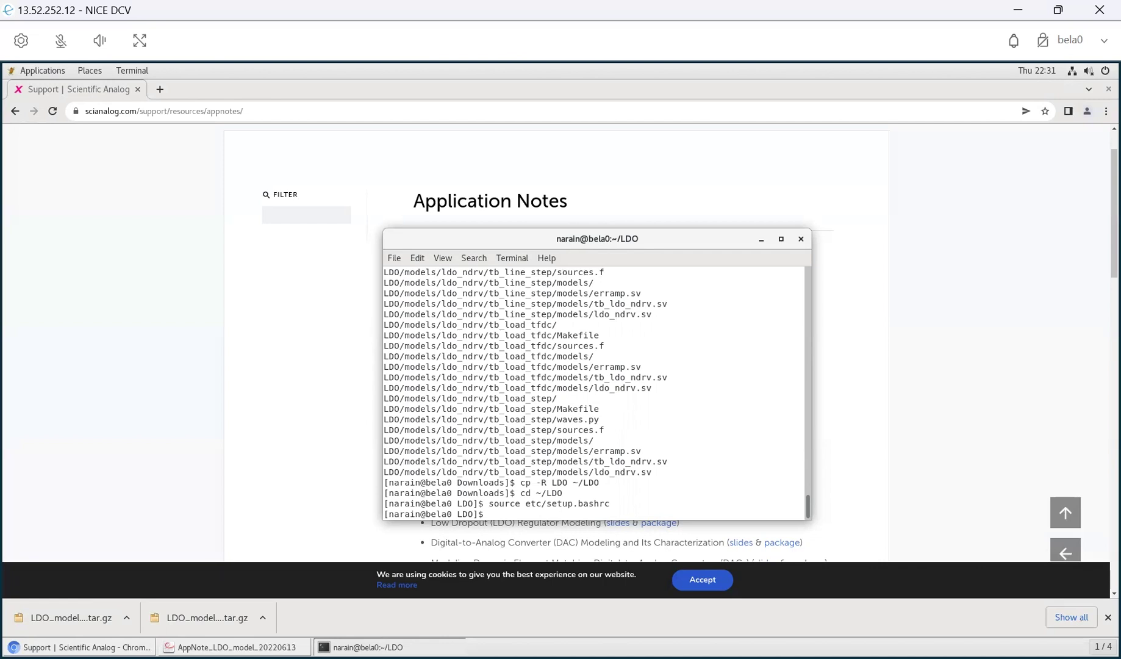
- Launch Virtuoso in the background from the ~/LDO/cadence folder
text(cd cadence/)
key(Return)
text(virtuoso &)
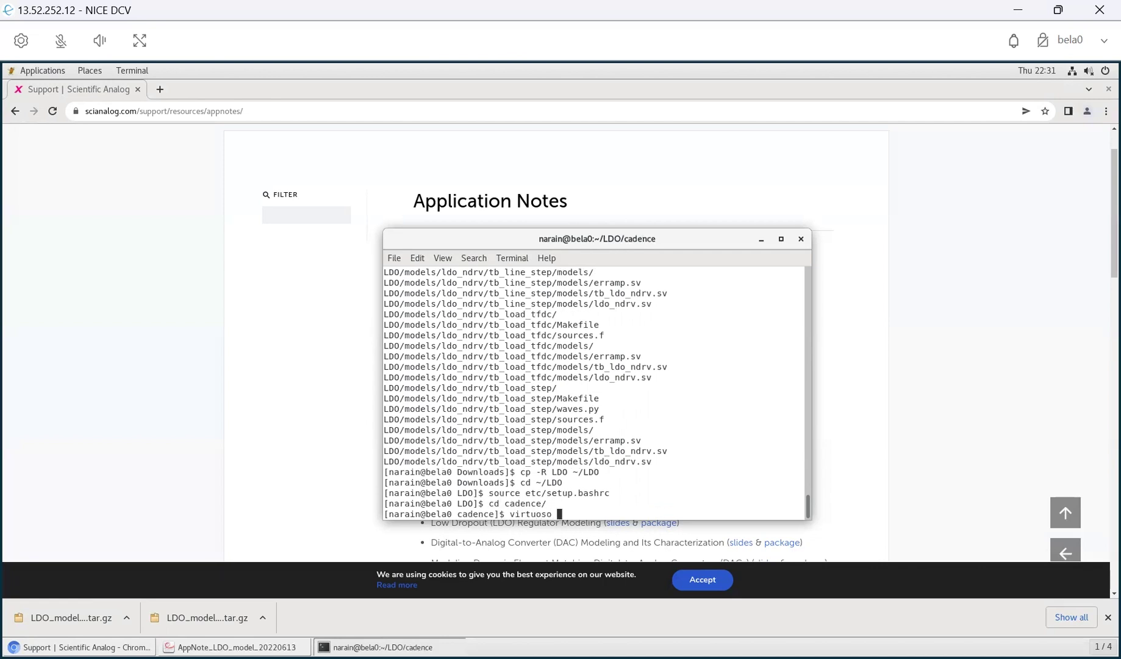
key(Return)
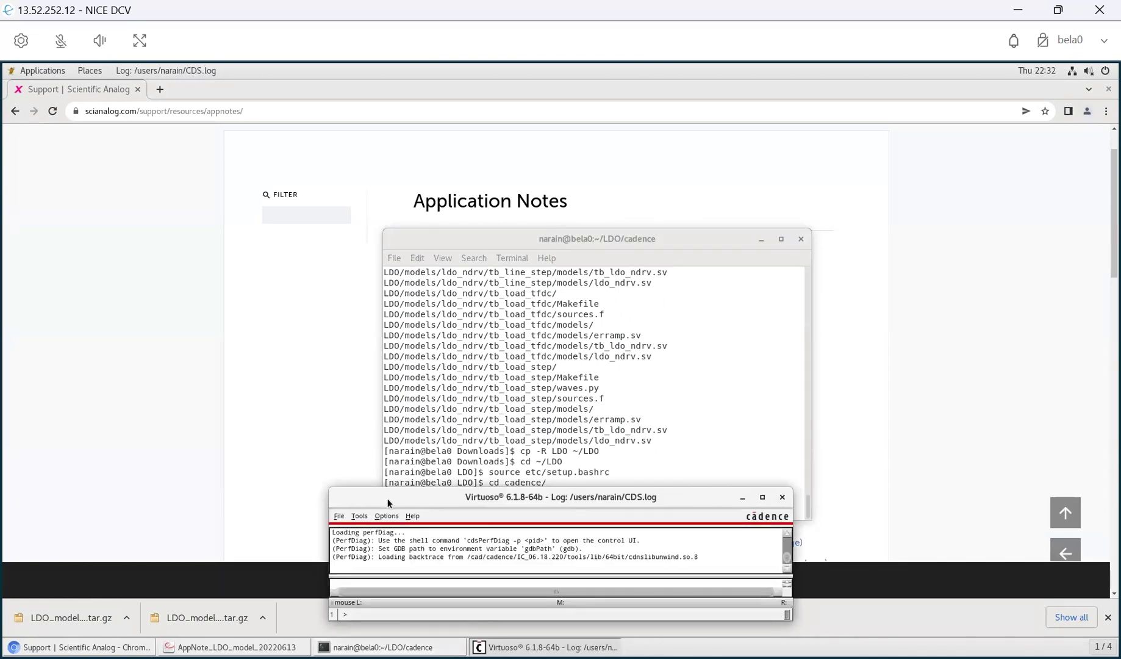
- Show the LDO library's cells in Library Manager, then bring up the app note PDF at page 5
drag(386, 498, 377, 374)
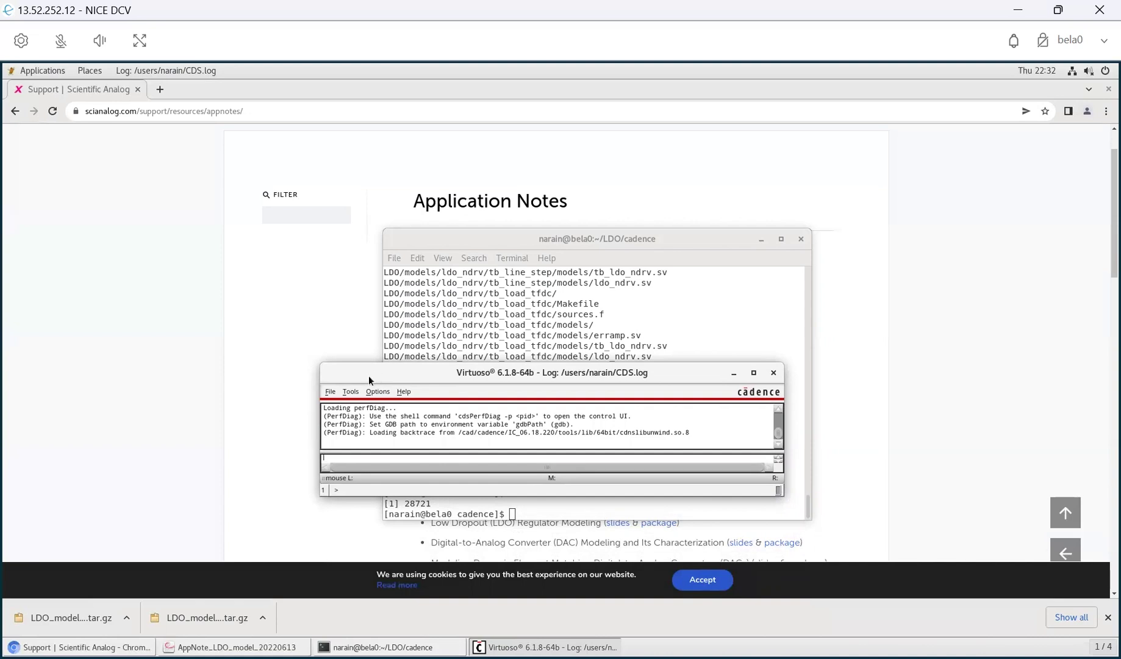
click(352, 391)
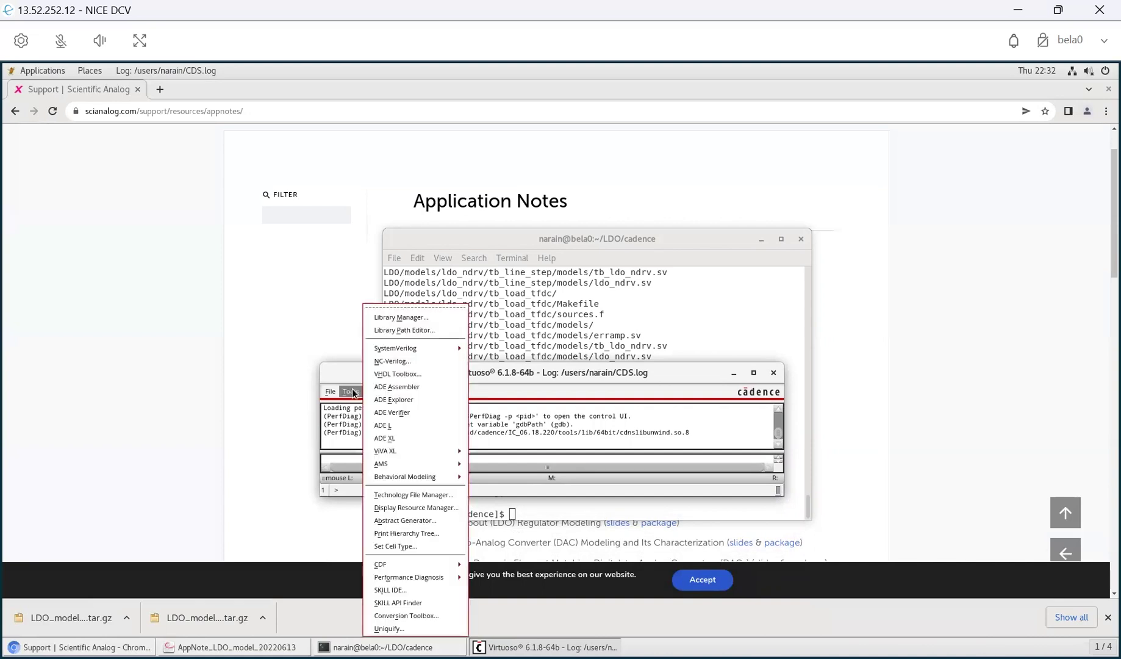
click(378, 317)
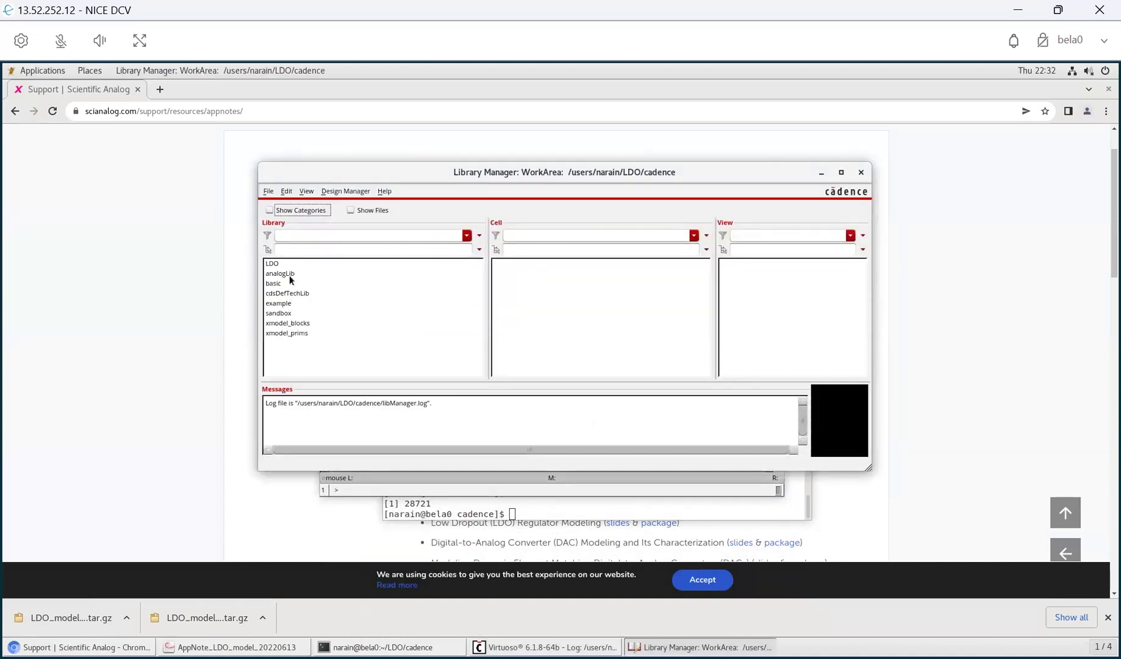
click(269, 265)
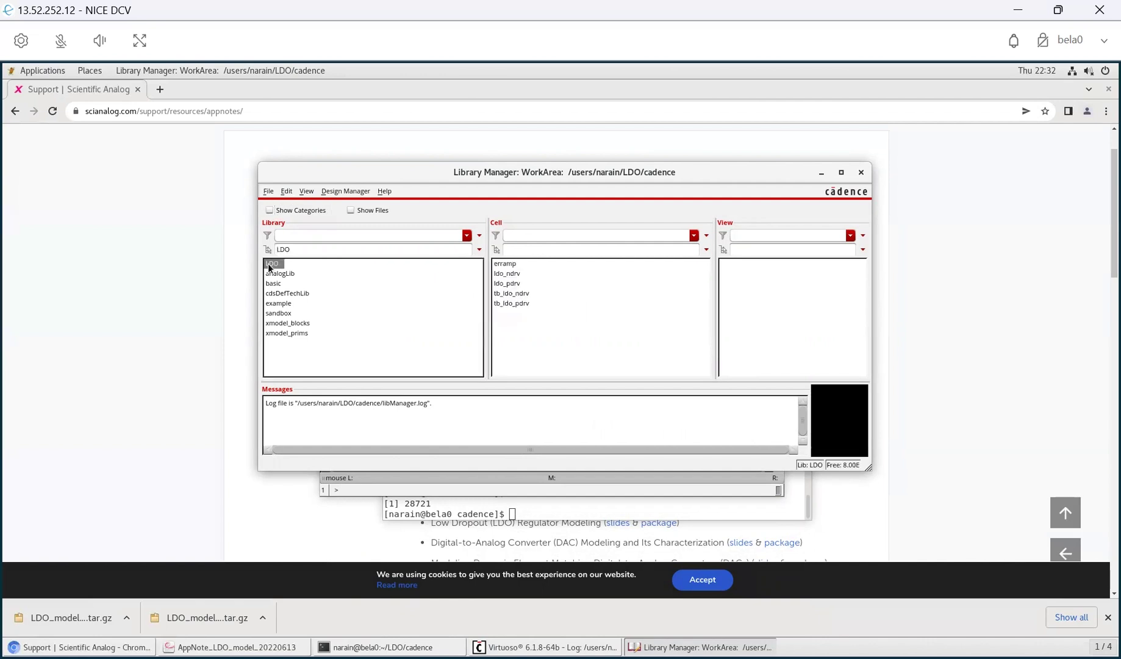
click(231, 646)
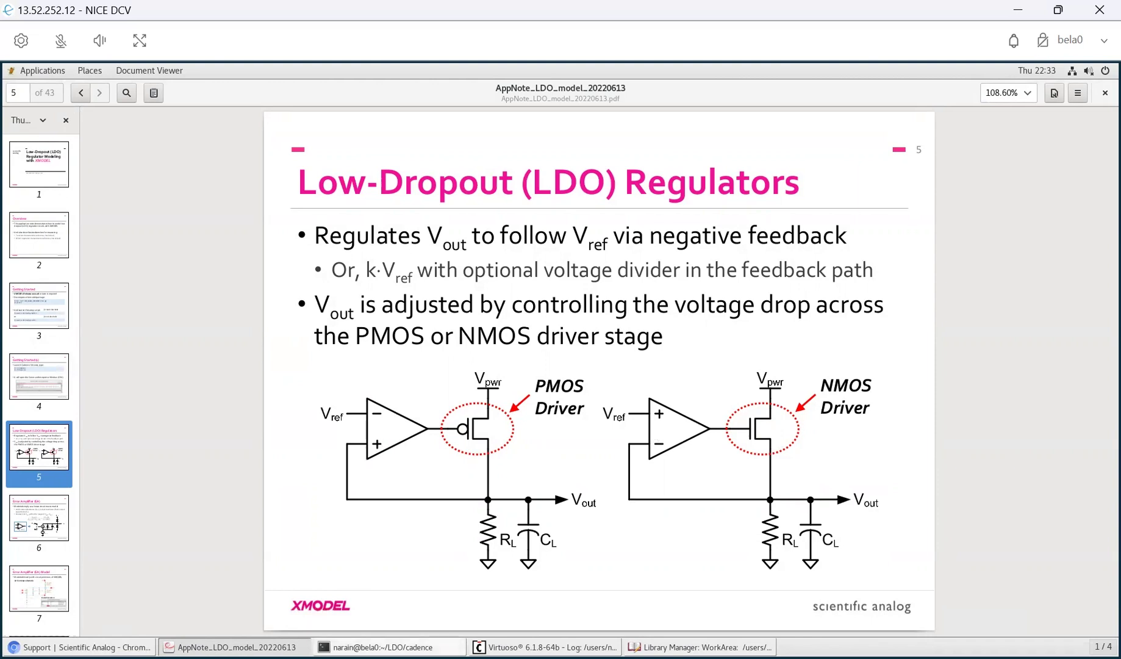
- Open the erramp schematic full-screen from the LDO library, then return to the app note at page 8
click(701, 647)
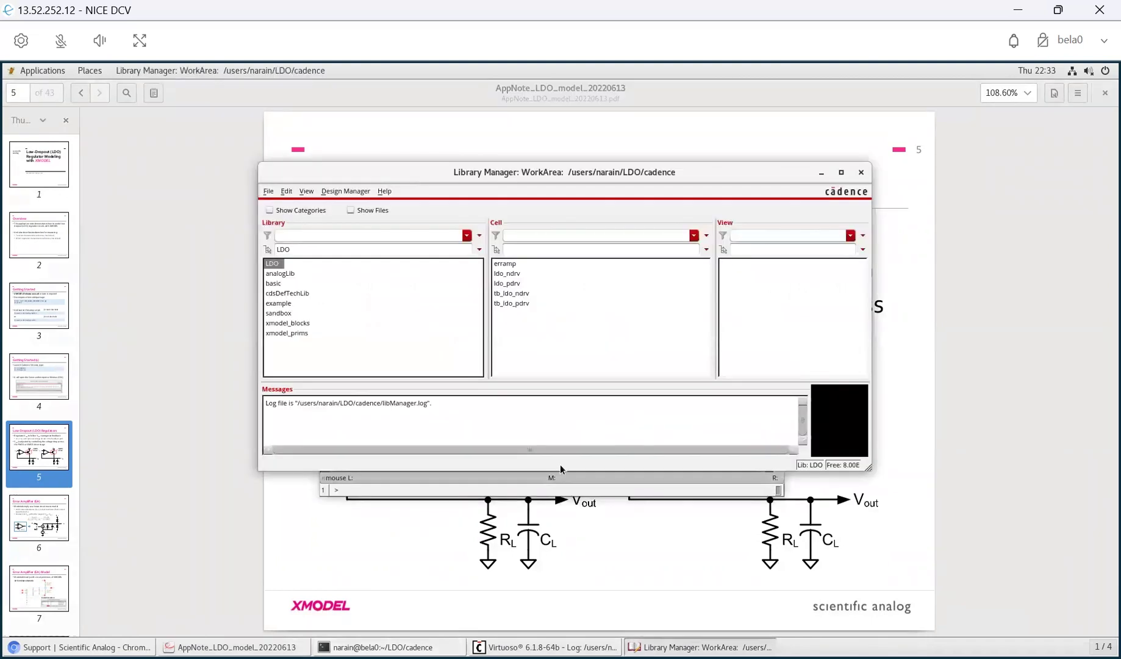
click(513, 265)
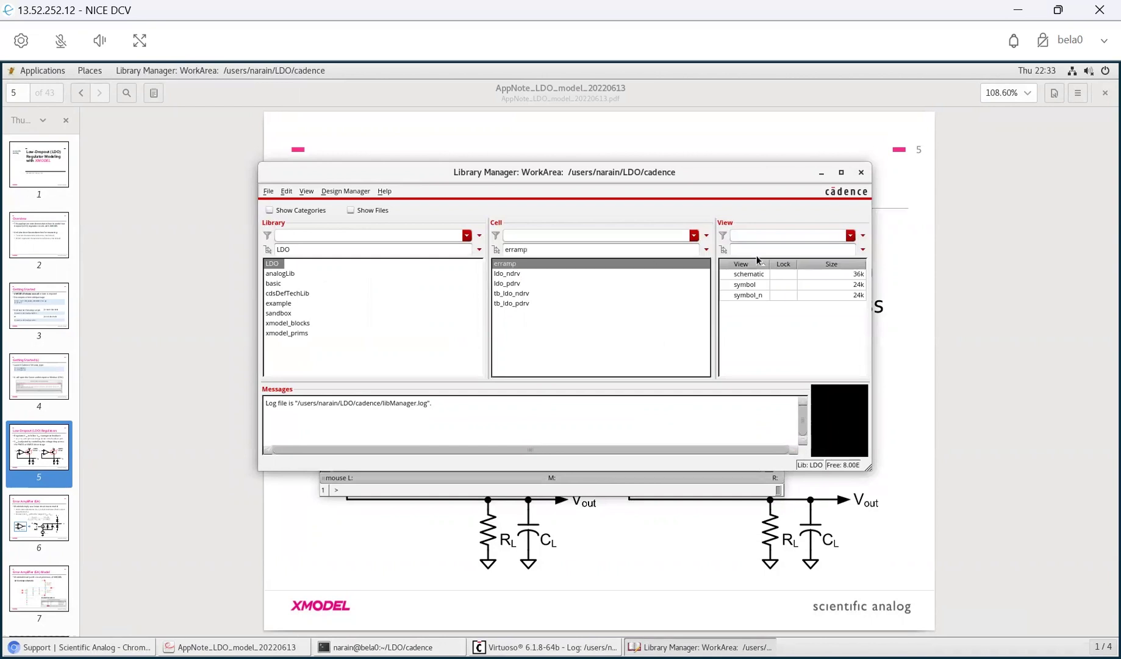
right_click(756, 279)
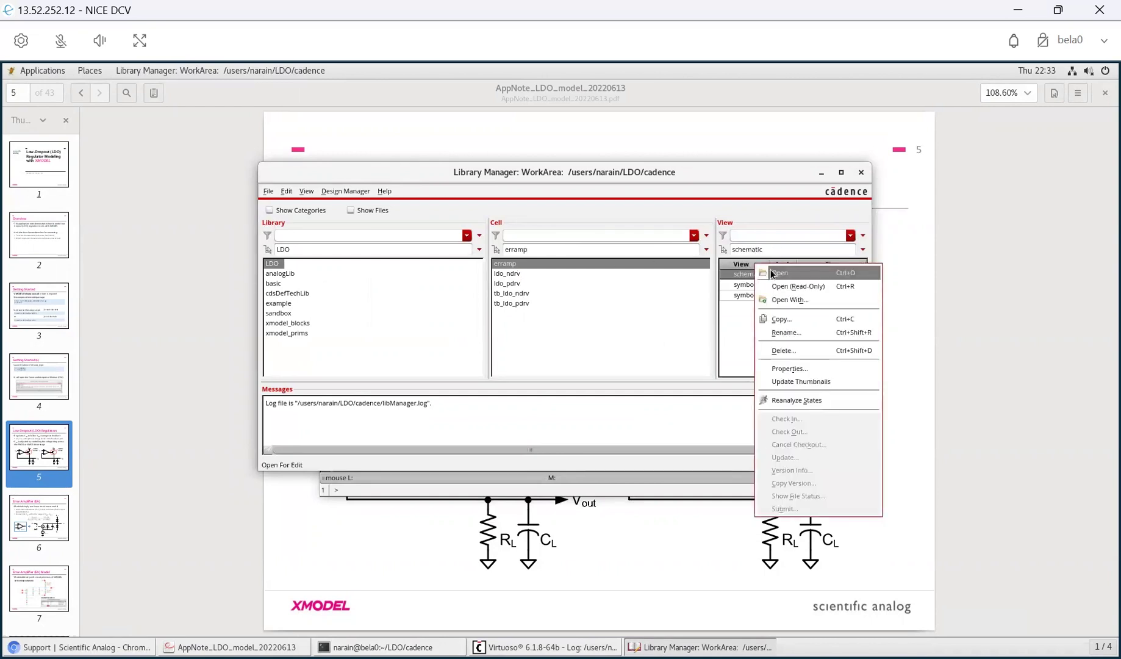
click(771, 273)
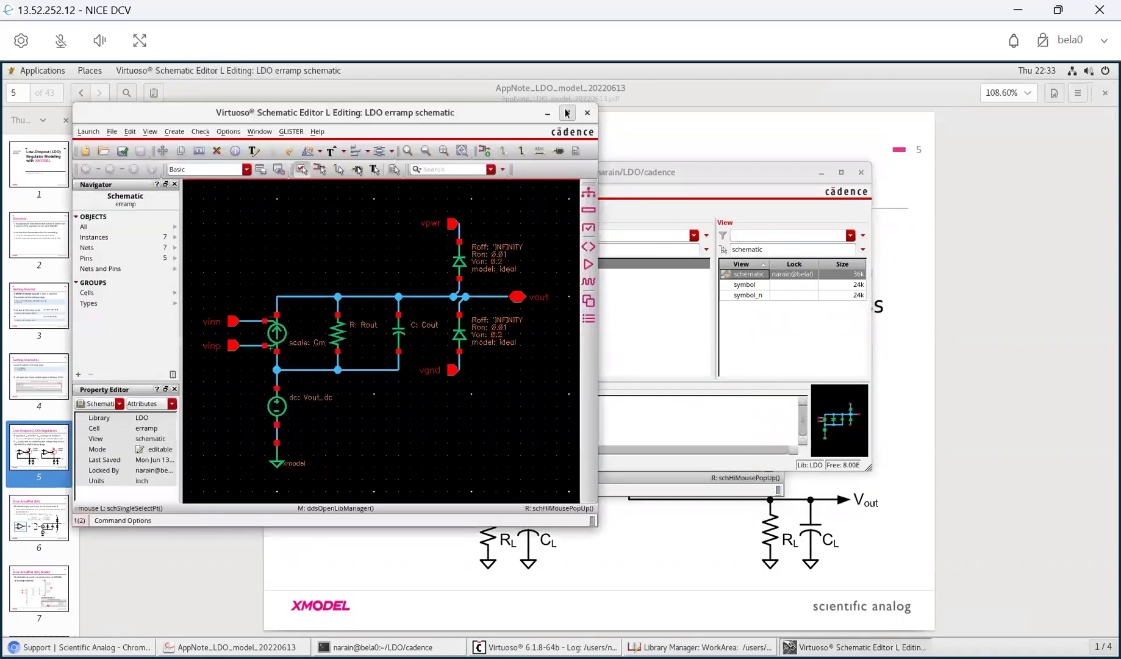
click(568, 112)
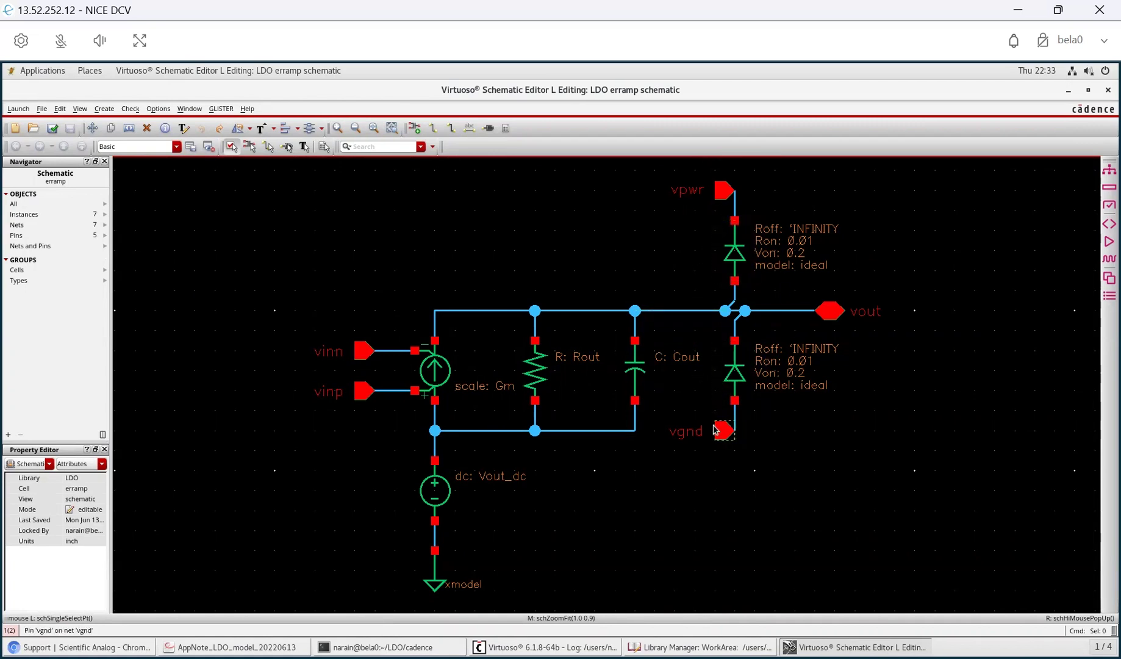
key(alt+Tab)
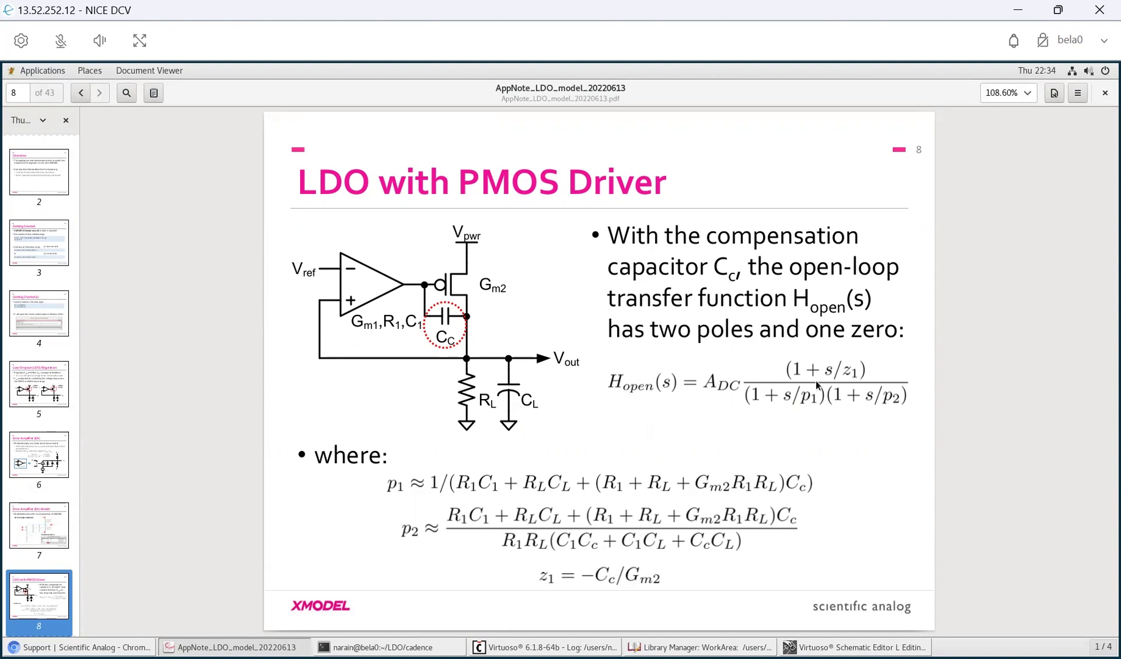
- Advance the app note to page 9, Stability Analysis, and bring the terminal back up
key(Page_Down)
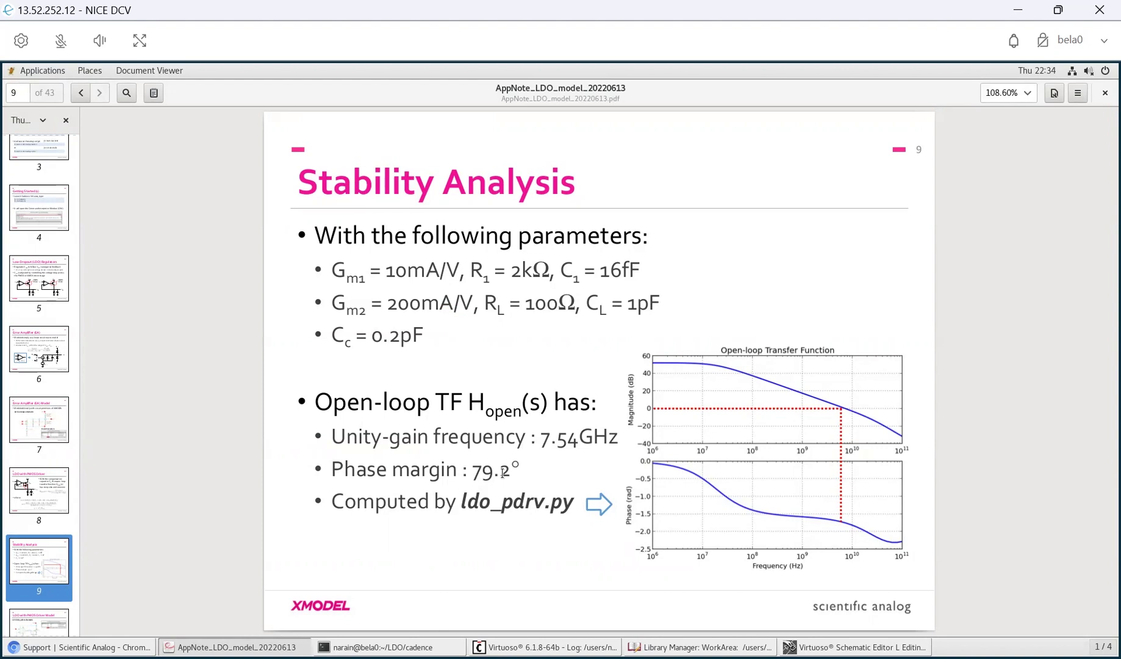
click(428, 645)
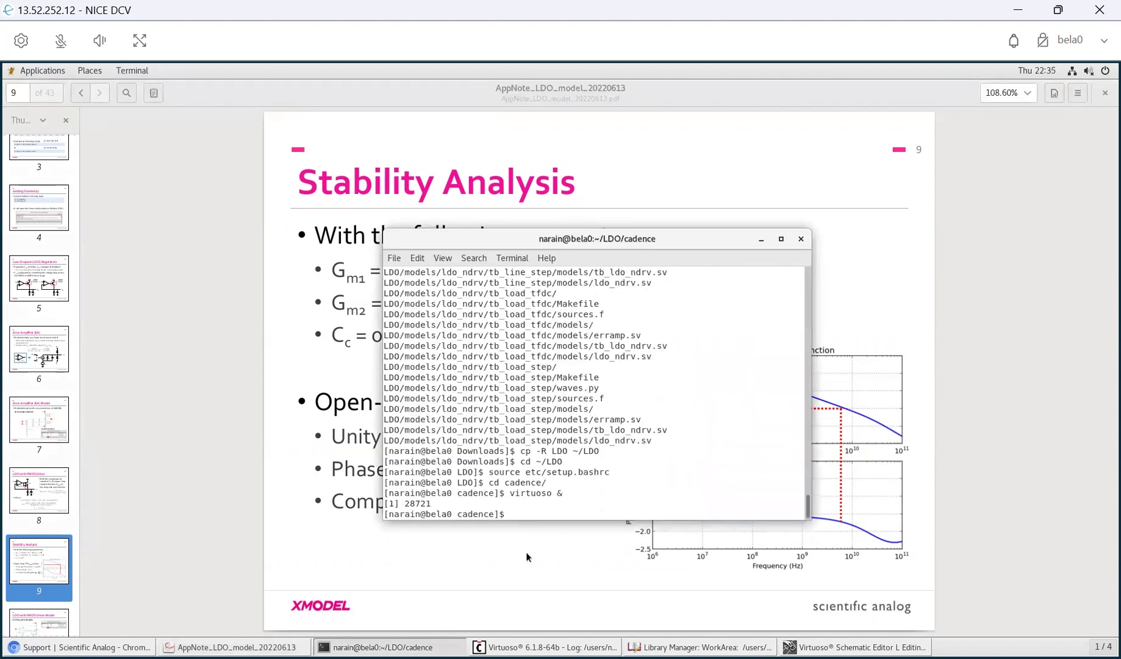
- Run xmodelpy ldo_pdrv.py to get 7.54312e+09 Hz unity-gain frequency and 79.1989° phase margin
text(xmodelpy ldo_pdrv.py)
key(Return)
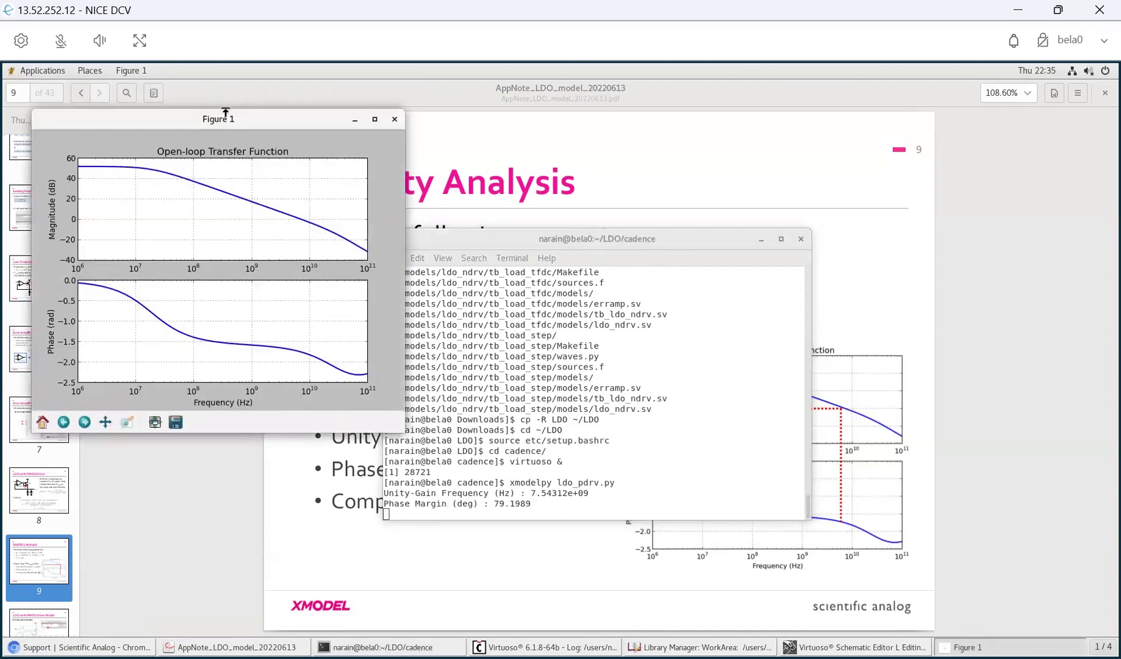
drag(226, 119, 769, 163)
drag(518, 238, 478, 203)
drag(265, 164, 224, 168)
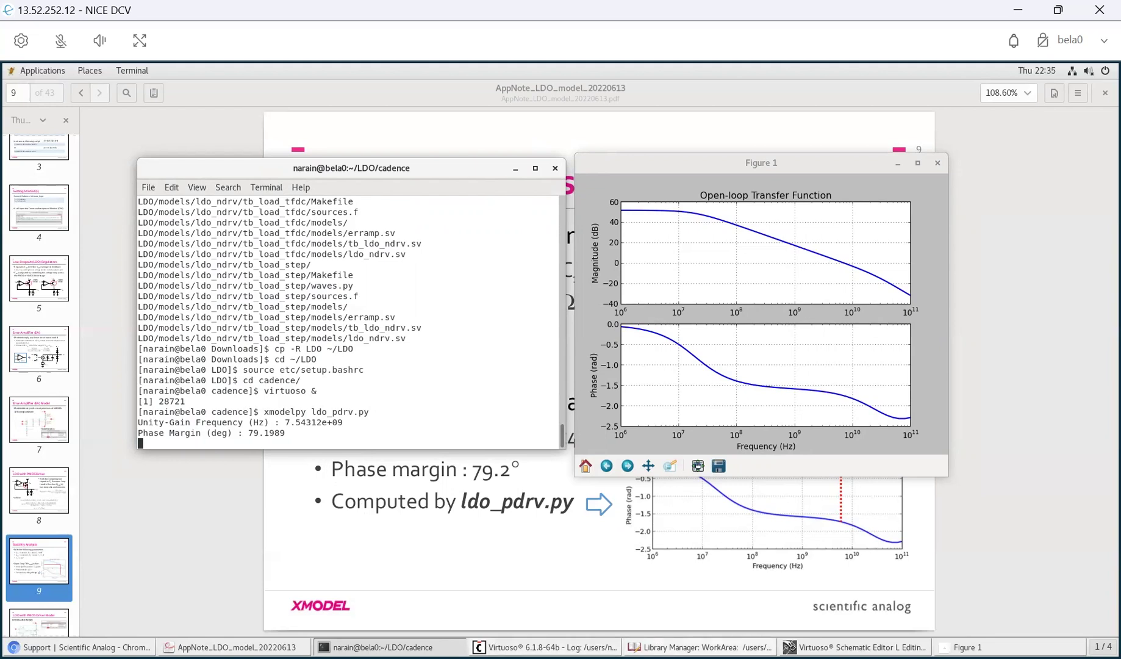
- Open the ldo_pdrv schematic full-screen and launch the GLISTER XMODEL Testbench Editor for it
click(701, 647)
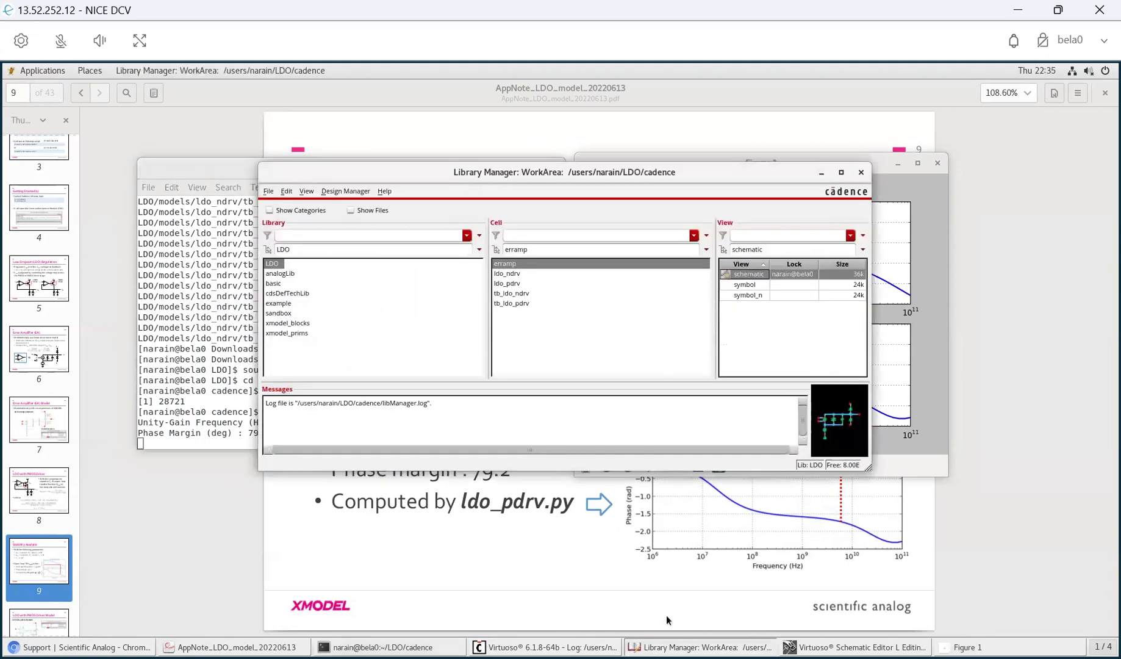
click(517, 283)
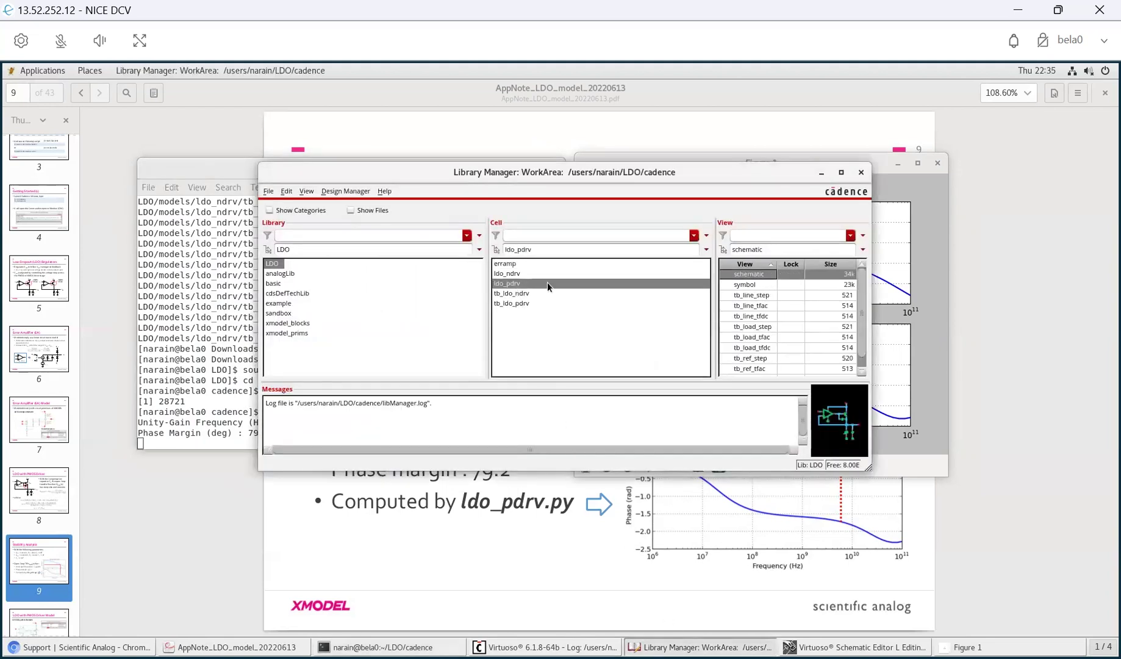
right_click(765, 273)
click(804, 275)
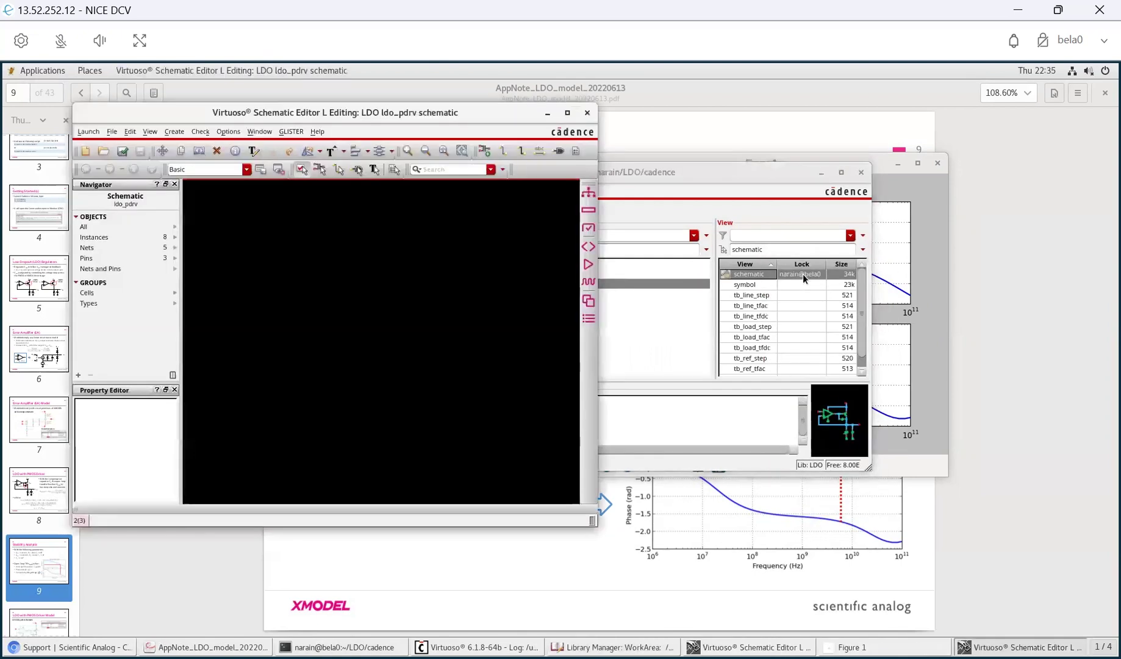
click(568, 115)
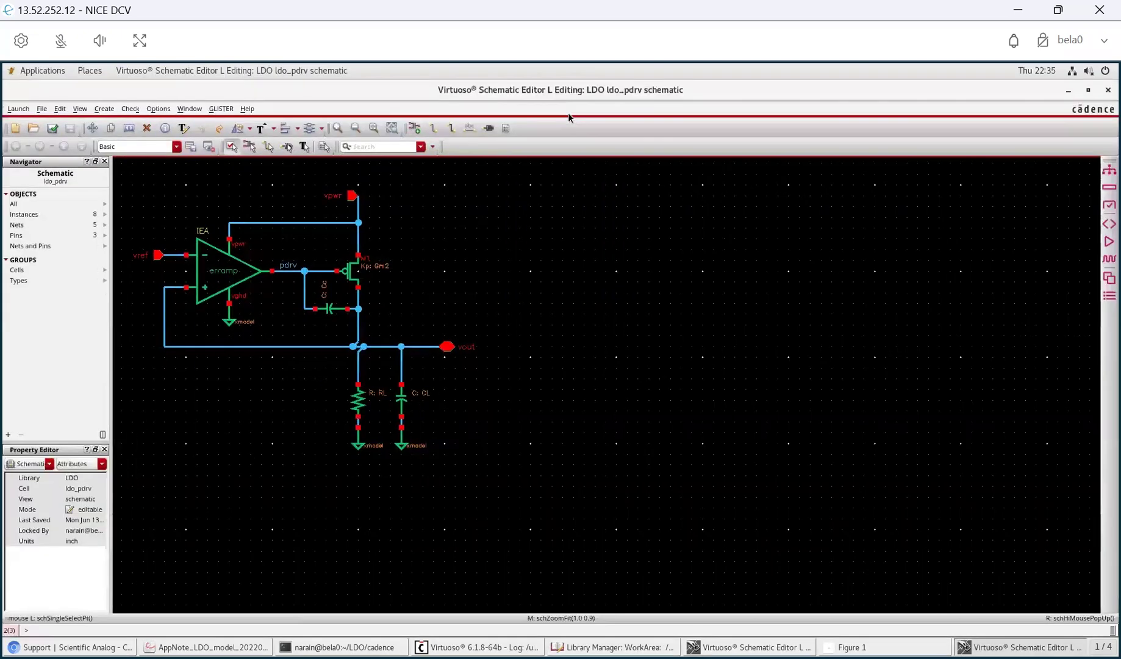
click(220, 108)
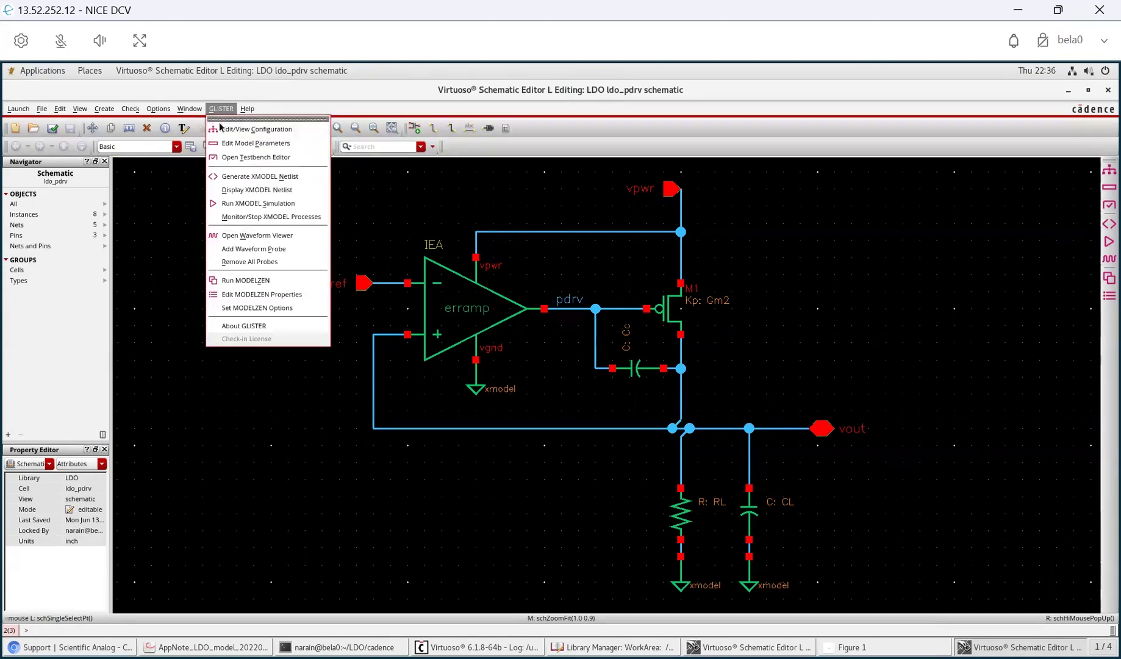
click(245, 158)
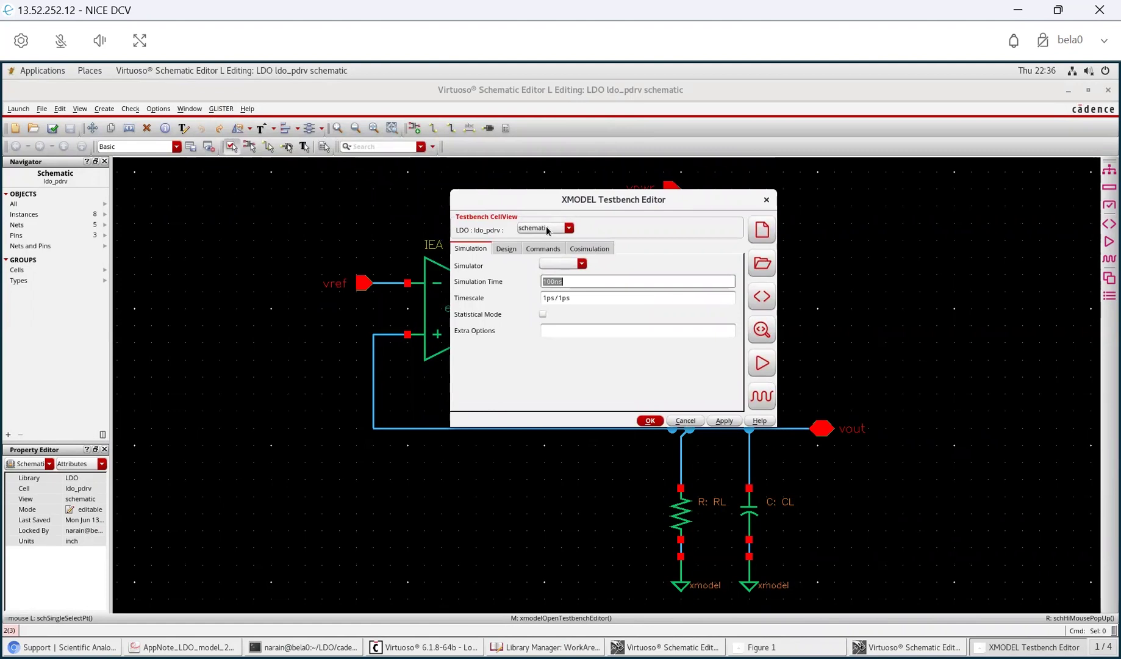
- Select the tb_ref_step testbench and open its tb_ldo_pdrv schematic full-screen, then return to the editor
click(547, 228)
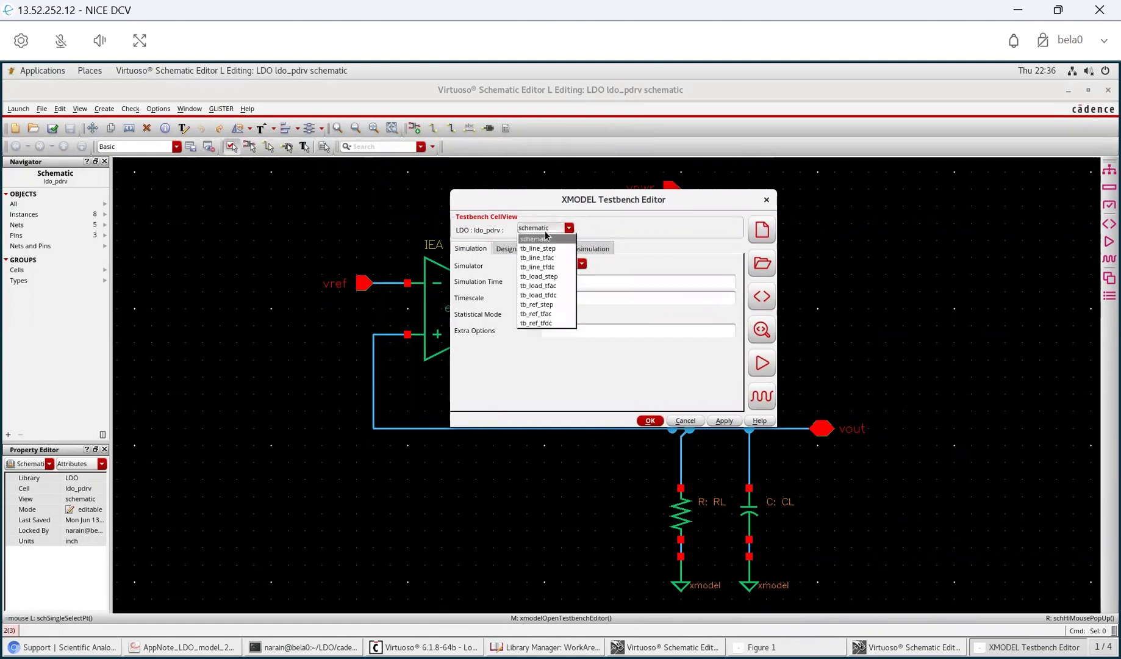
click(546, 304)
click(515, 250)
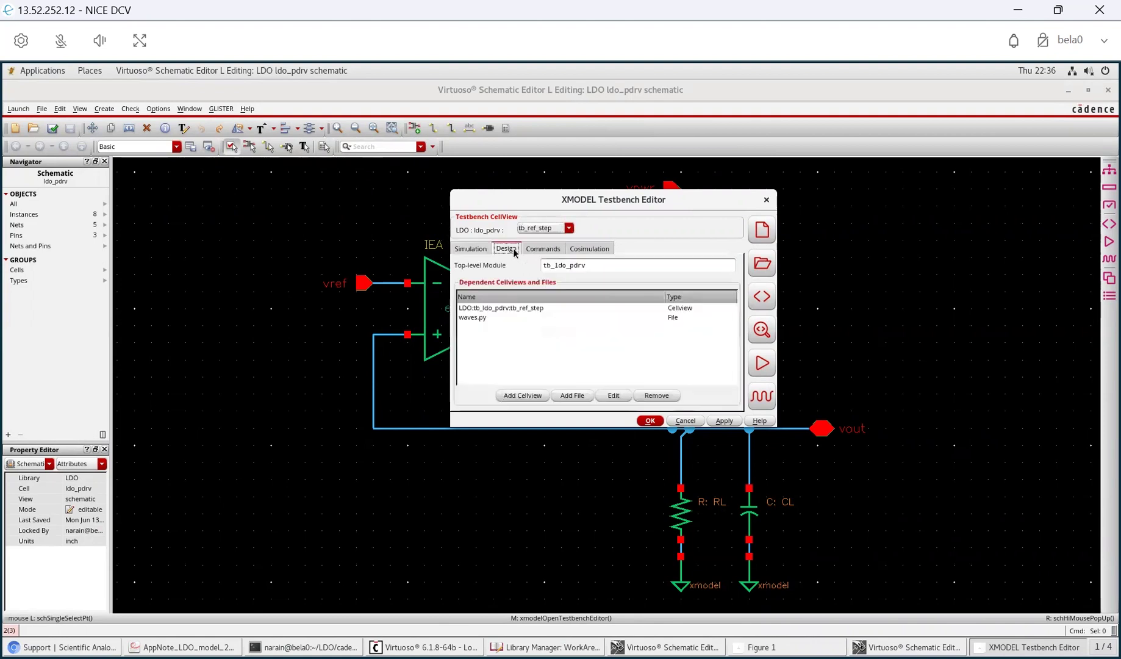
double_click(514, 309)
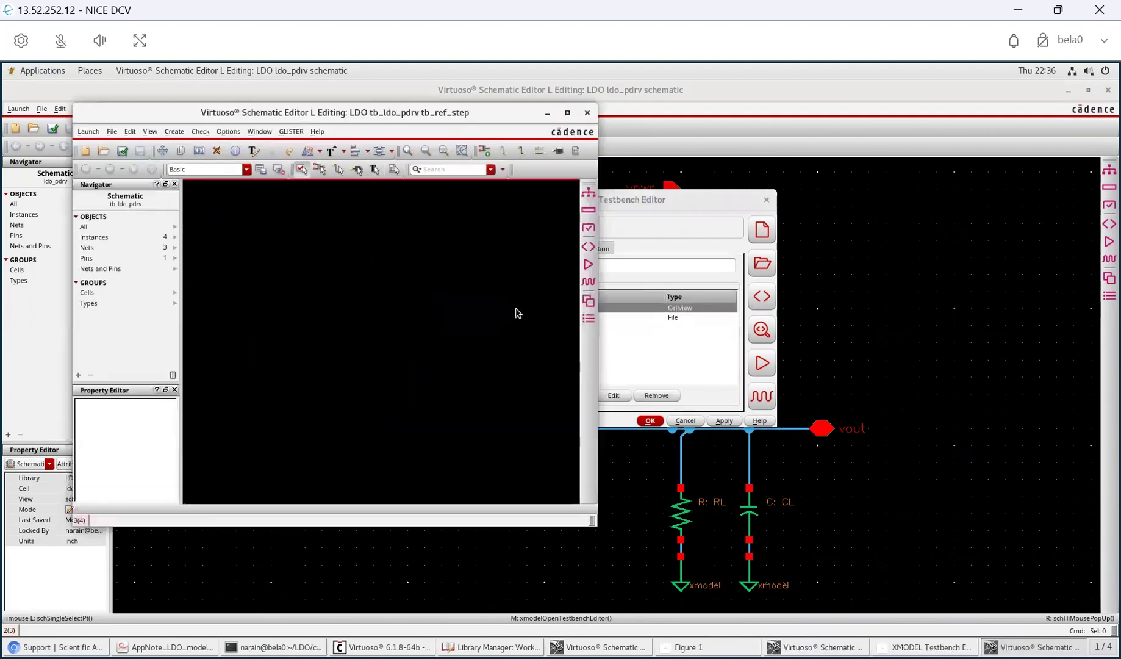
click(566, 114)
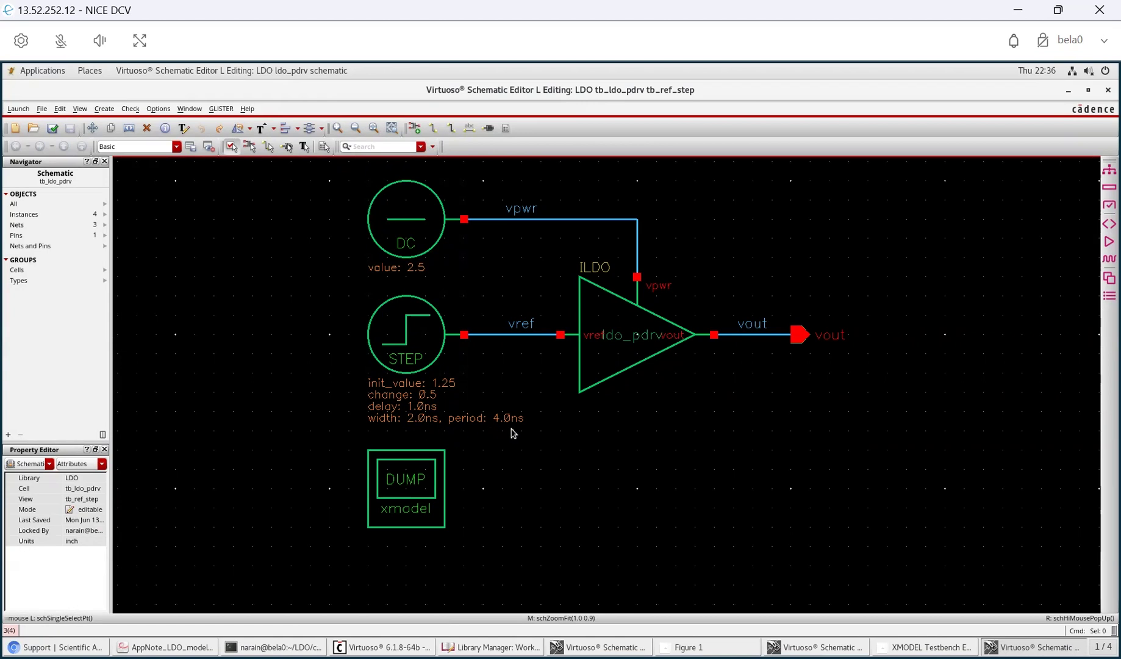
click(924, 647)
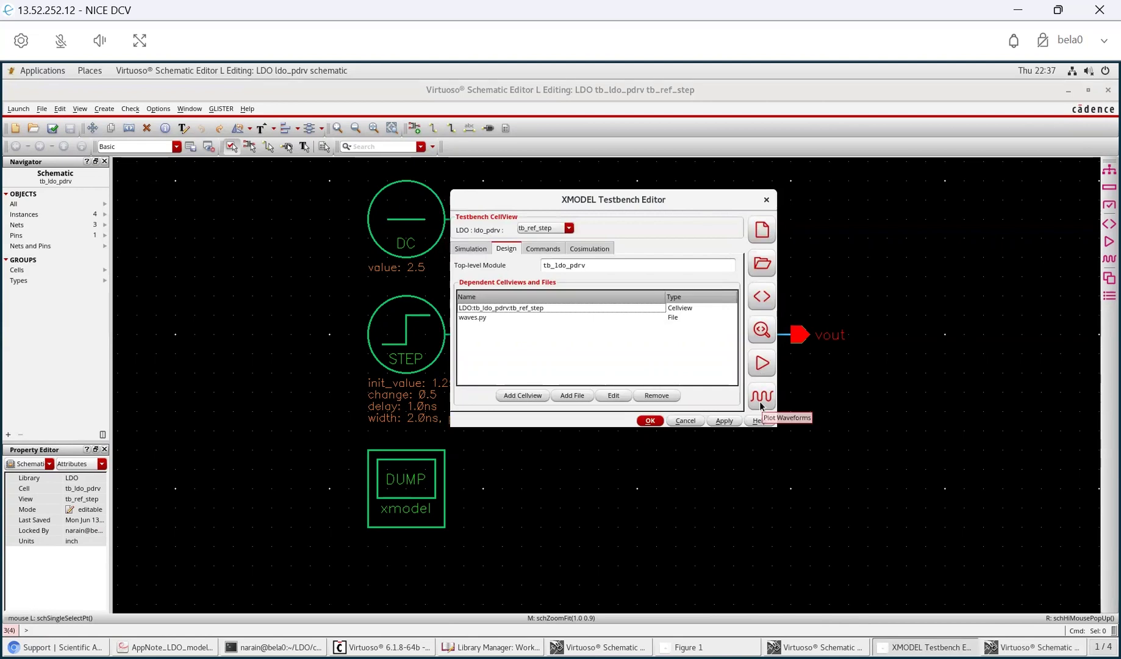
- Simulate tb_ref_step and view vout tracking vref's 1.25–1.75 V steps in XWave, then close it
click(761, 364)
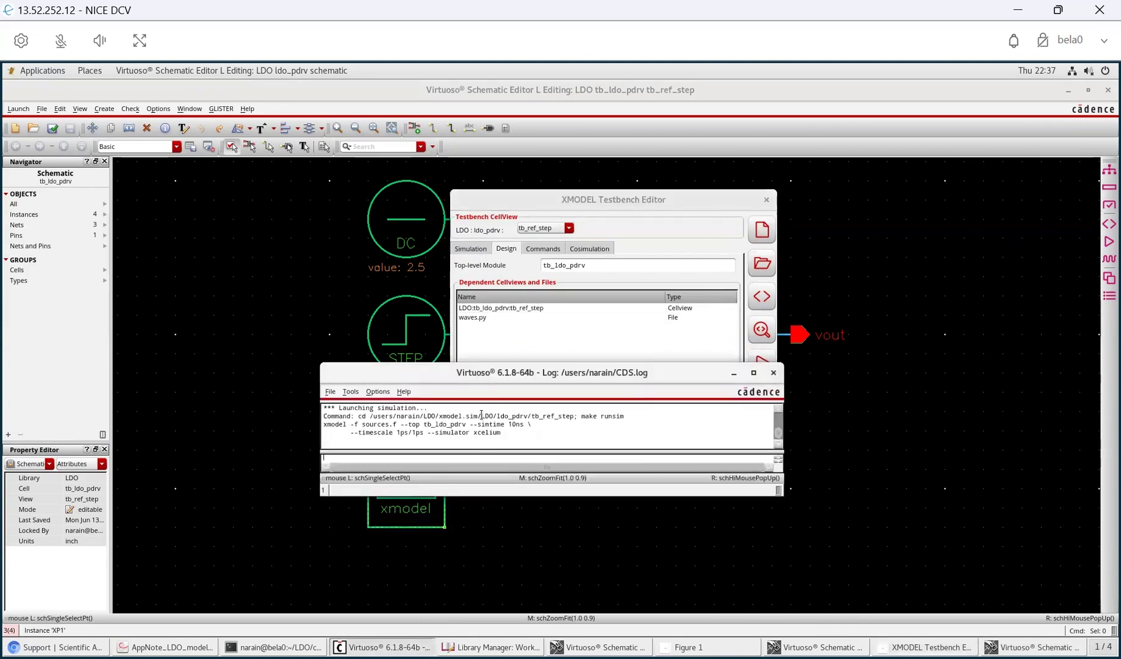
drag(491, 360, 555, 448)
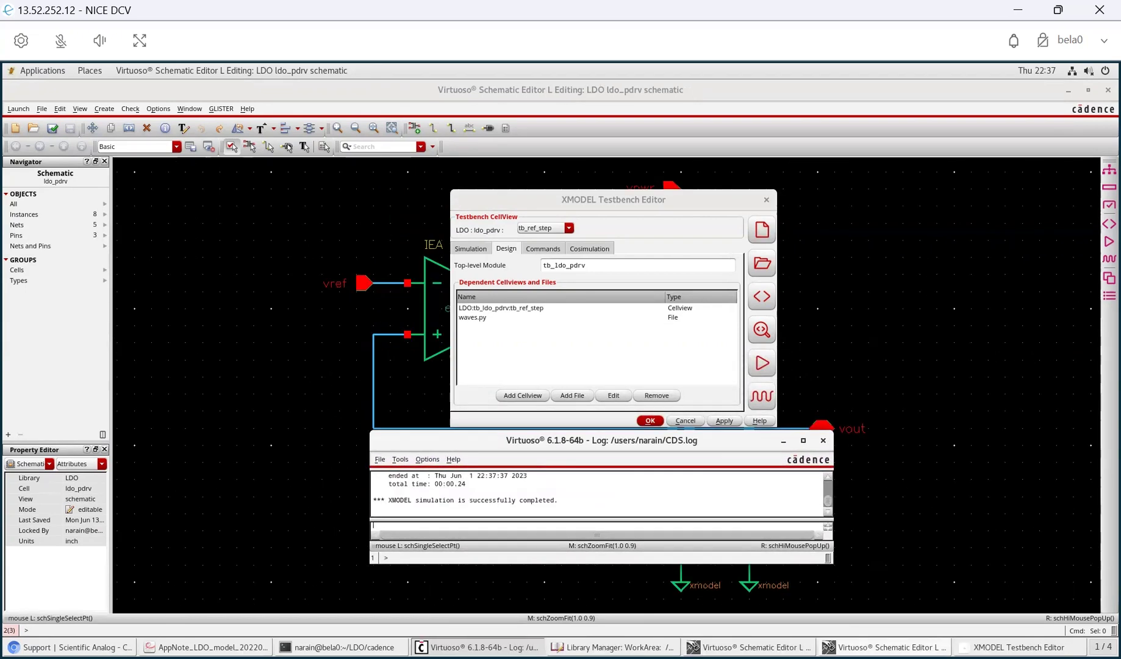
click(760, 397)
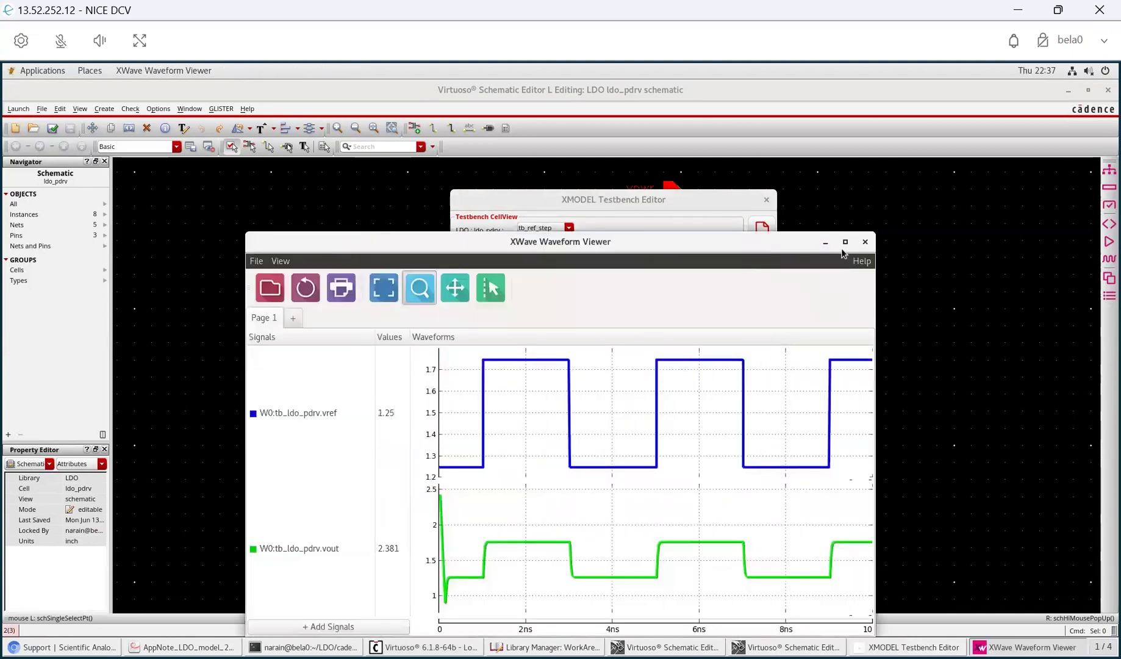
click(845, 243)
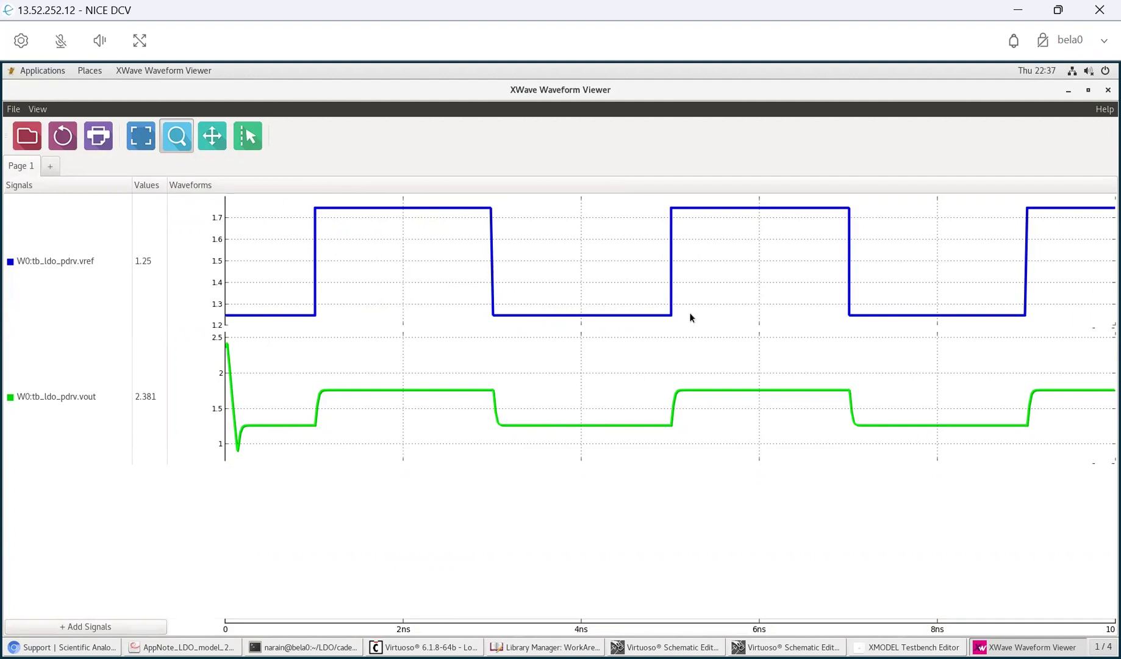
click(1108, 91)
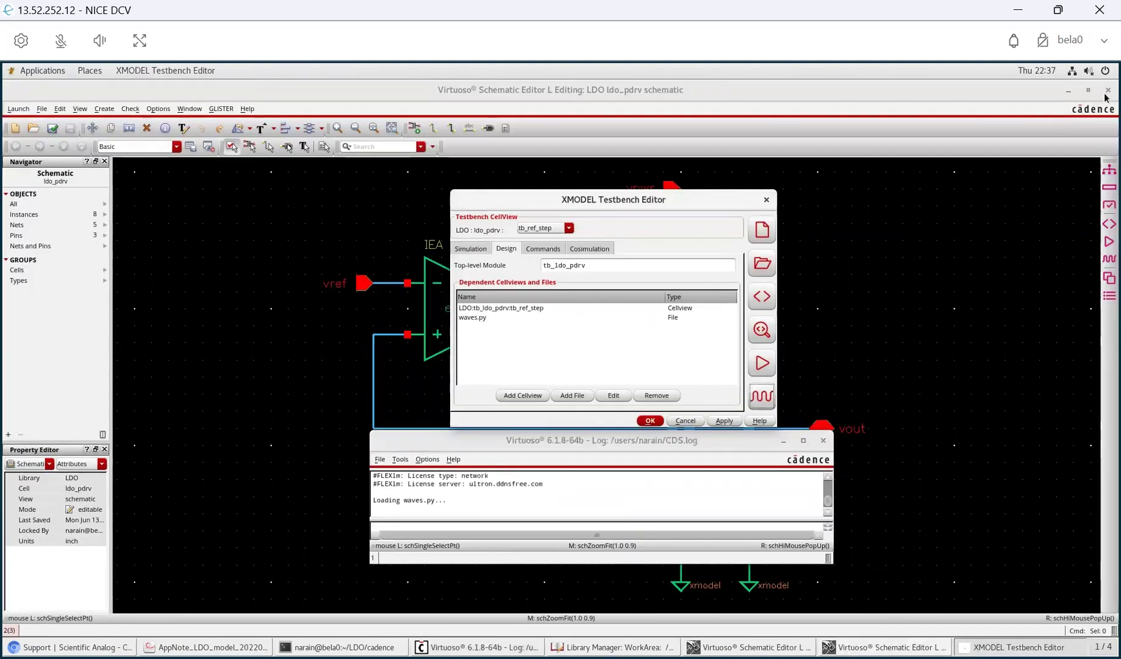
- Switch to tb_ref_tfdc, open its schematic full-screen and select the DC sweep probe XP0
click(548, 230)
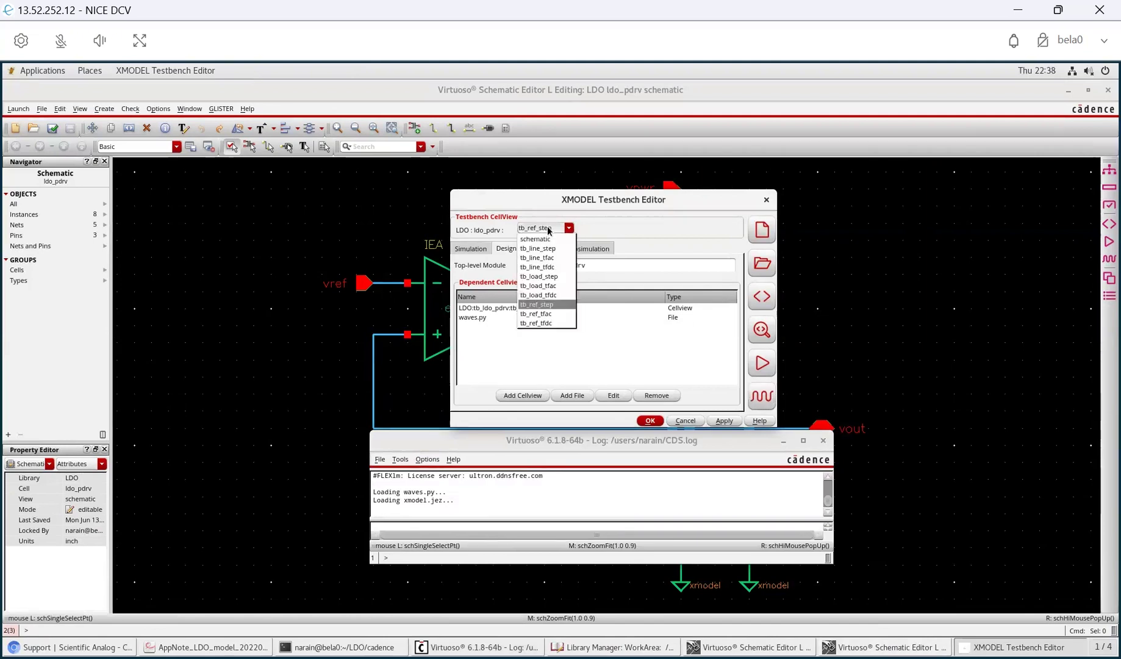
click(537, 323)
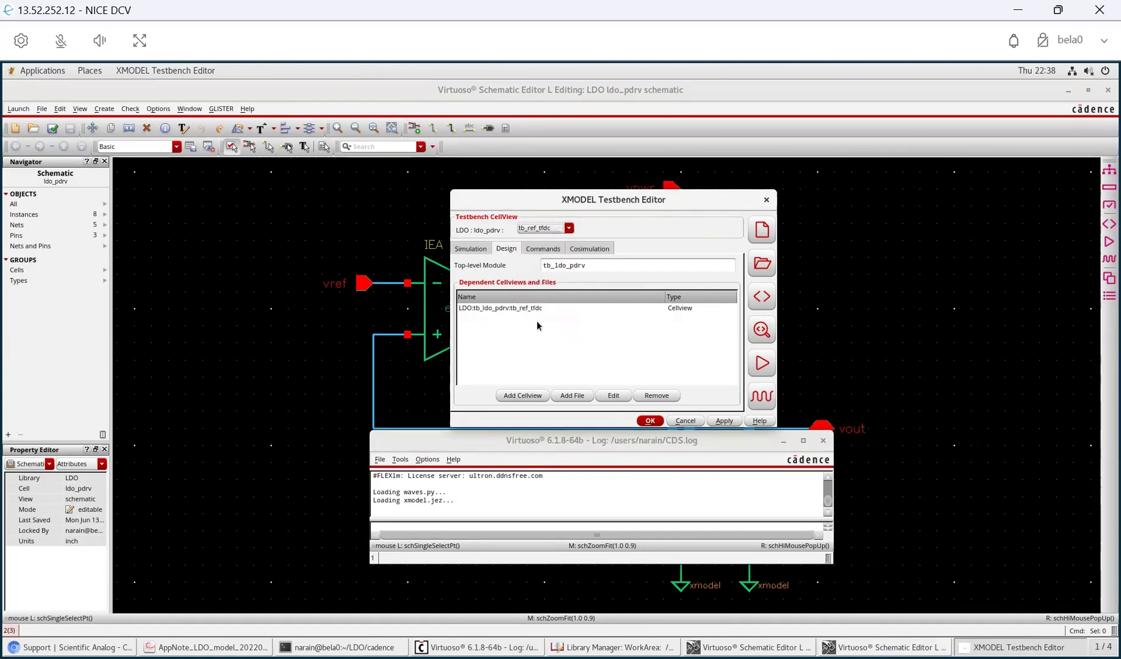
double_click(504, 307)
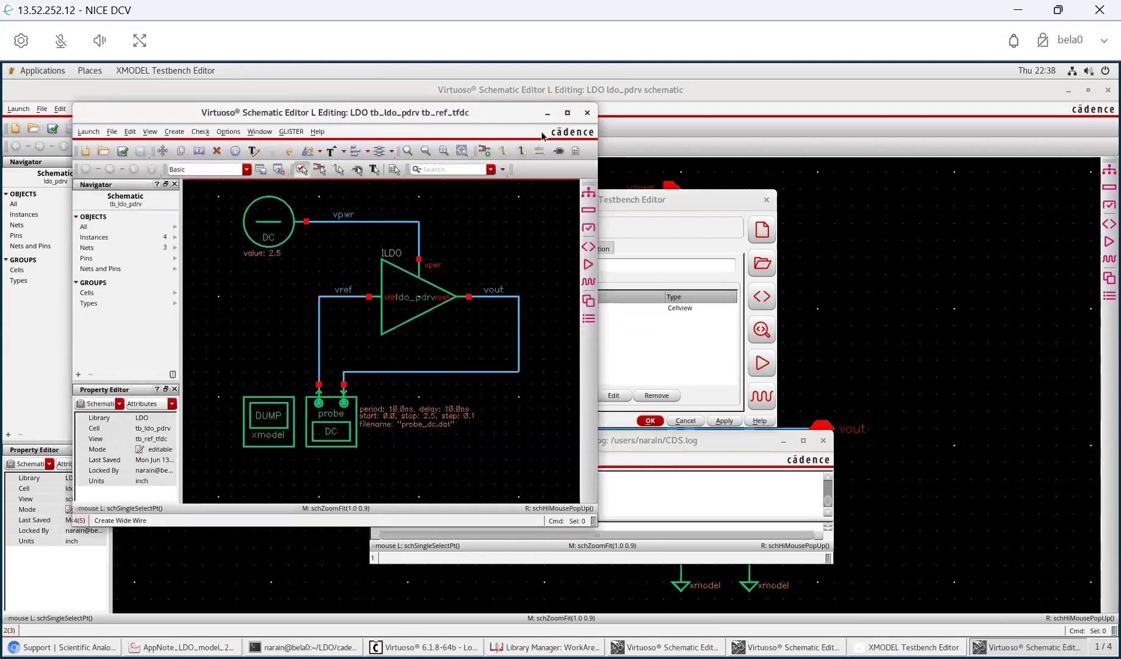
click(567, 112)
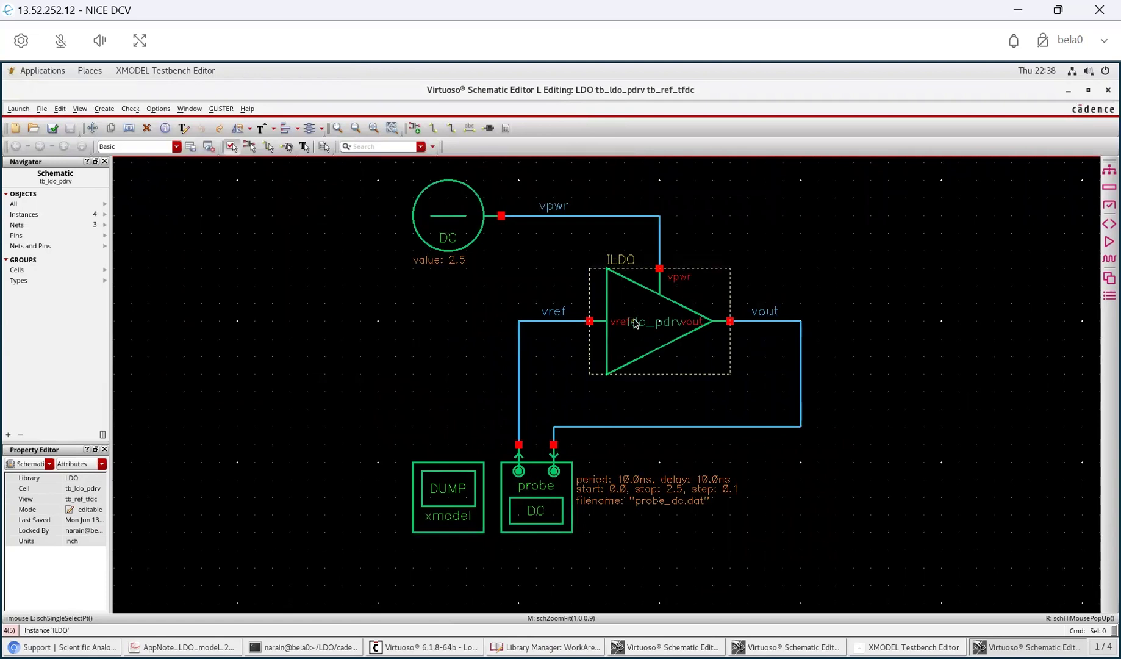
click(535, 499)
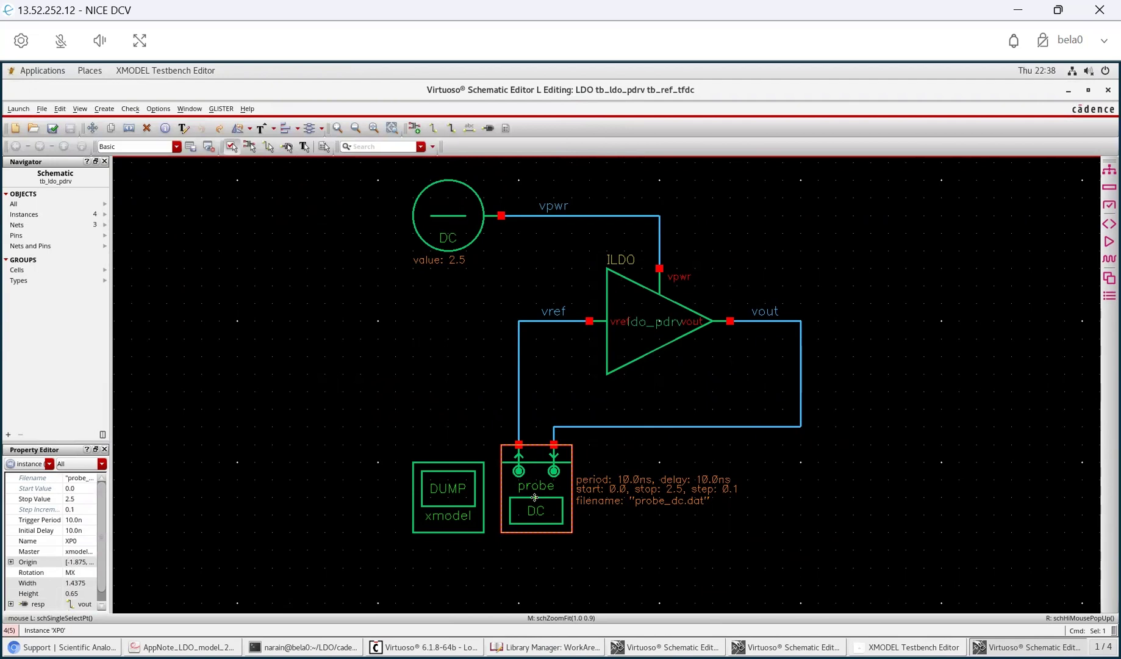
key(q)
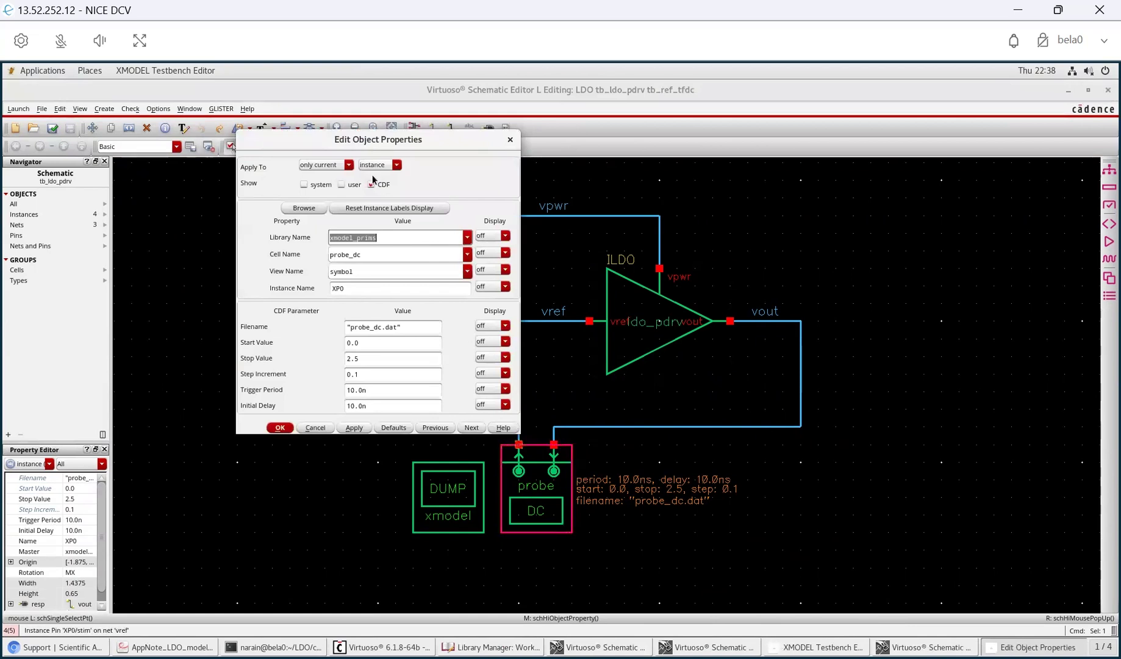
drag(370, 140, 543, 199)
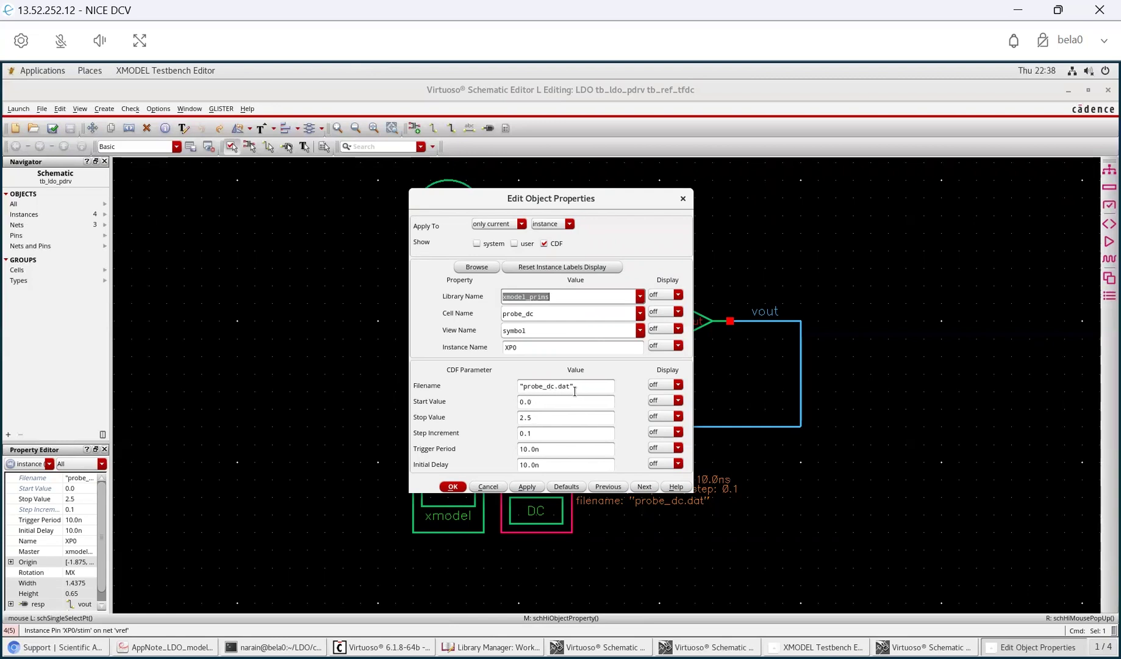
click(498, 487)
- Simulate tb_ref_tfdc and review its XWave DC Transfer plot, with output tracking input to about 2.37 V
click(889, 645)
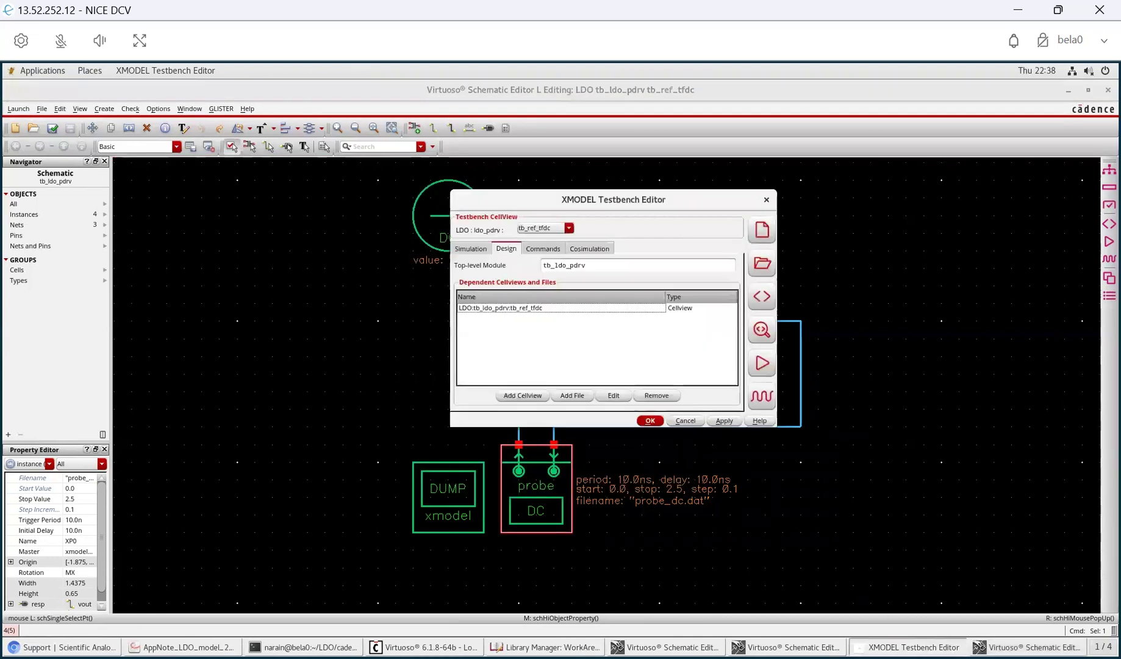
click(759, 364)
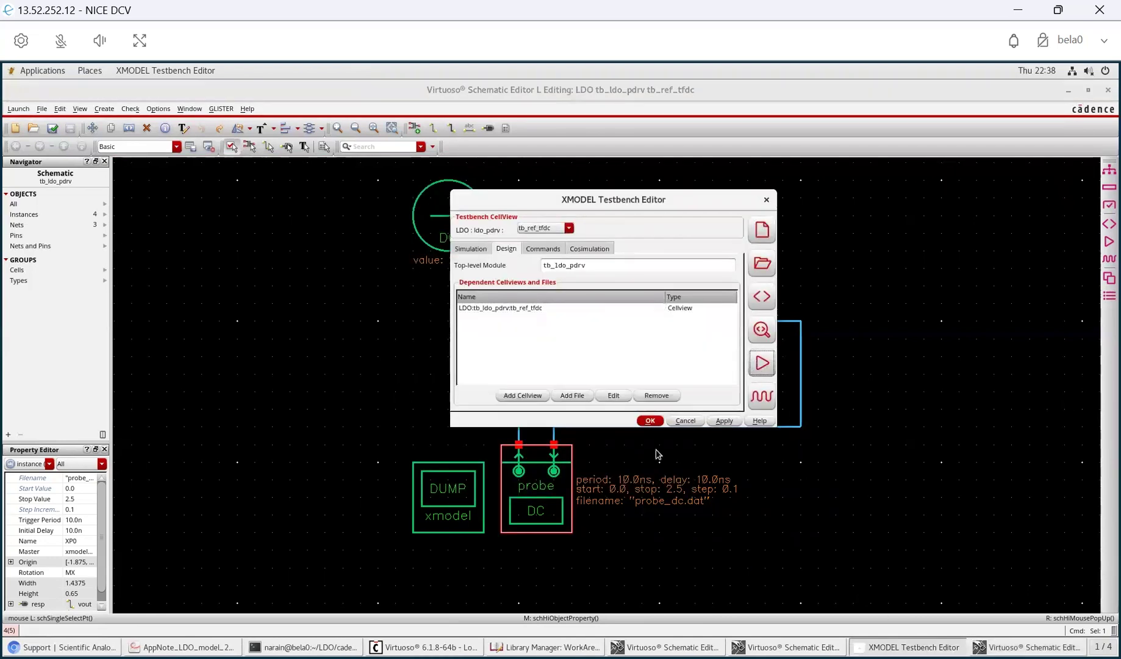
click(425, 646)
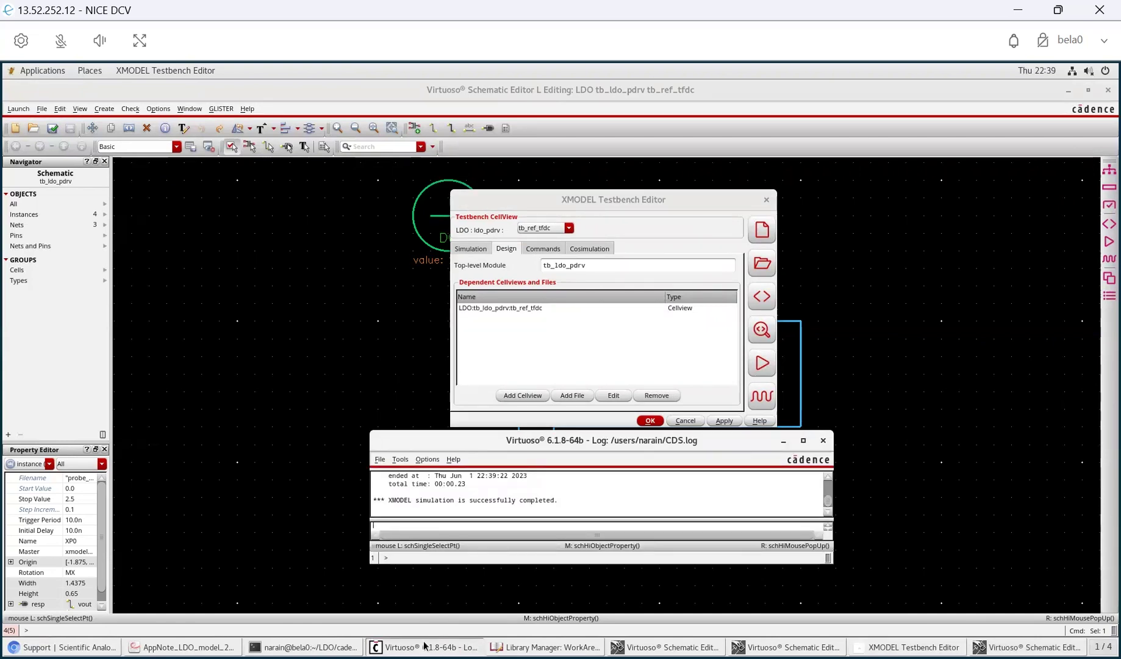
click(762, 397)
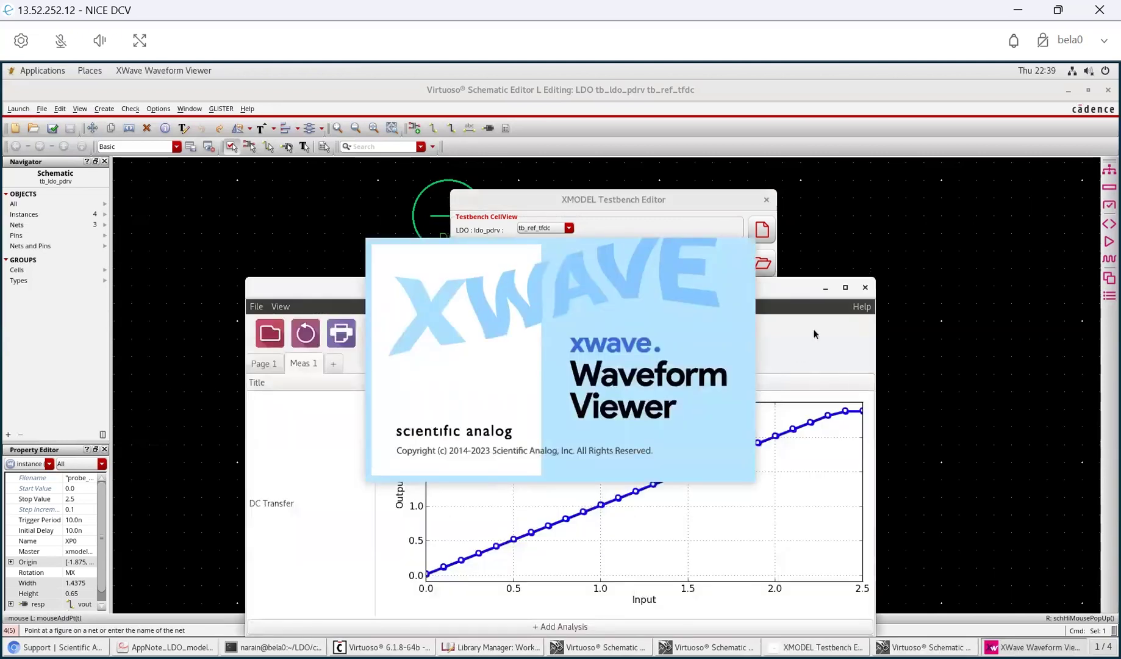
click(846, 289)
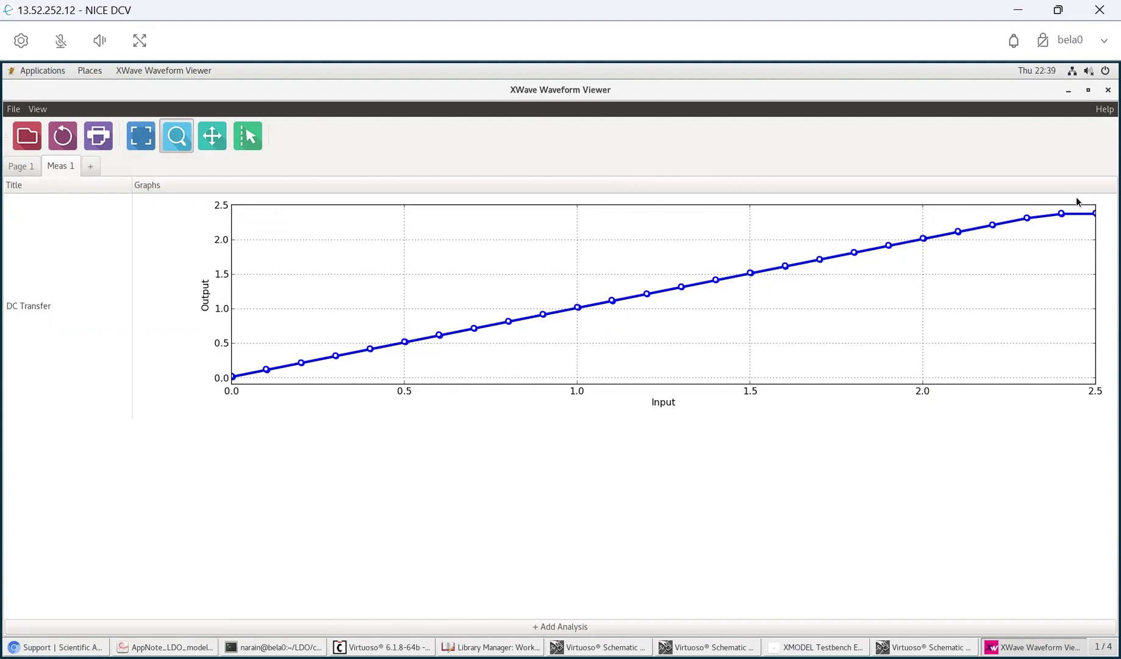
click(1108, 90)
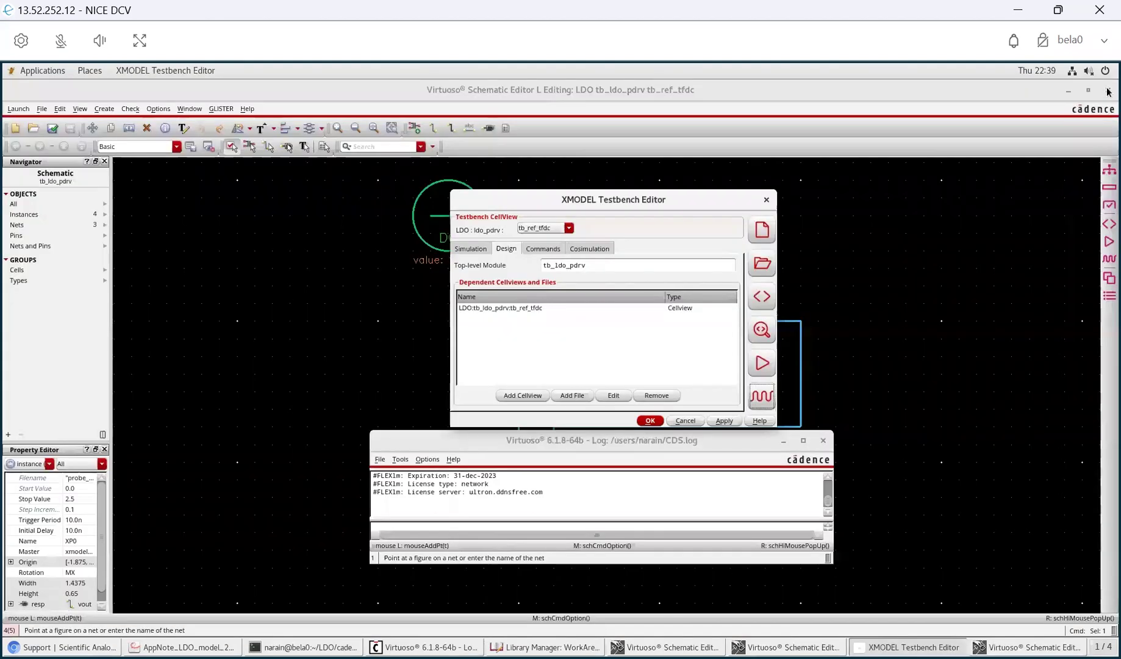
- Open the tb_ref_tfac schematic full screen and inspect AC probe XP0's 10.0M–100.0G, 10m-amplitude sweep
click(529, 227)
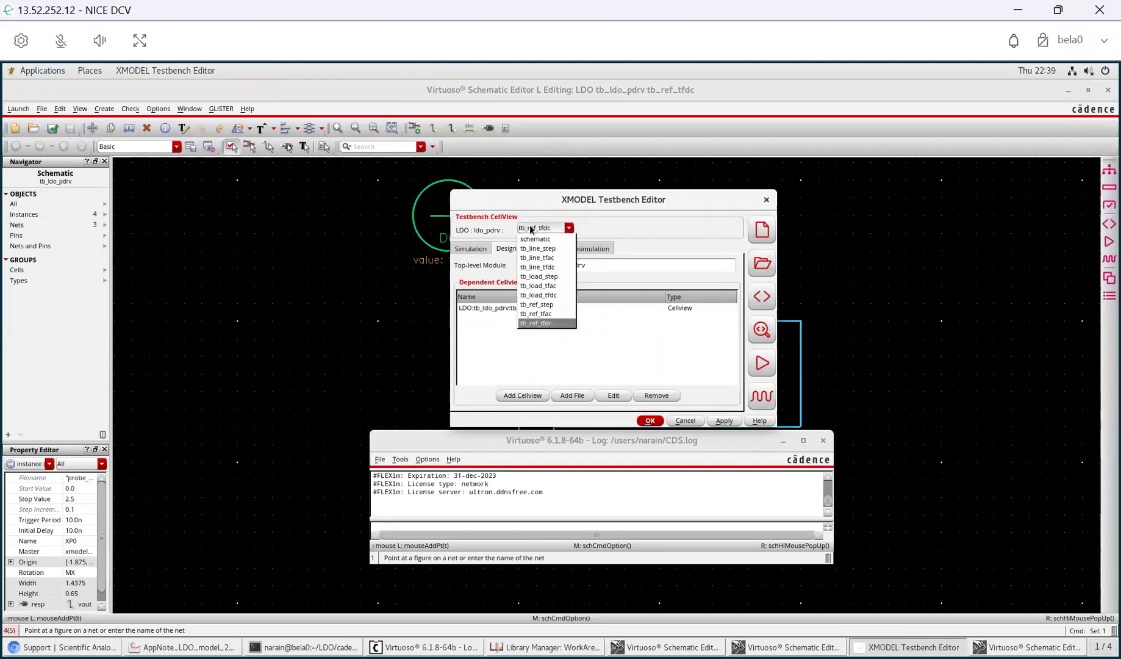
click(551, 314)
double_click(520, 307)
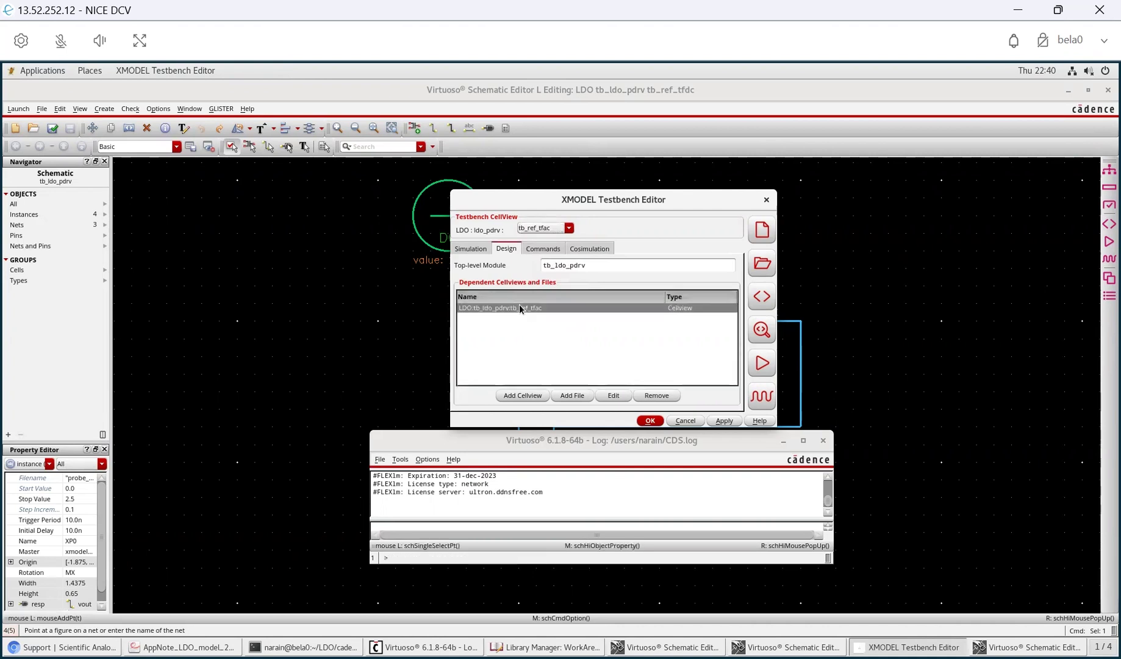
click(568, 114)
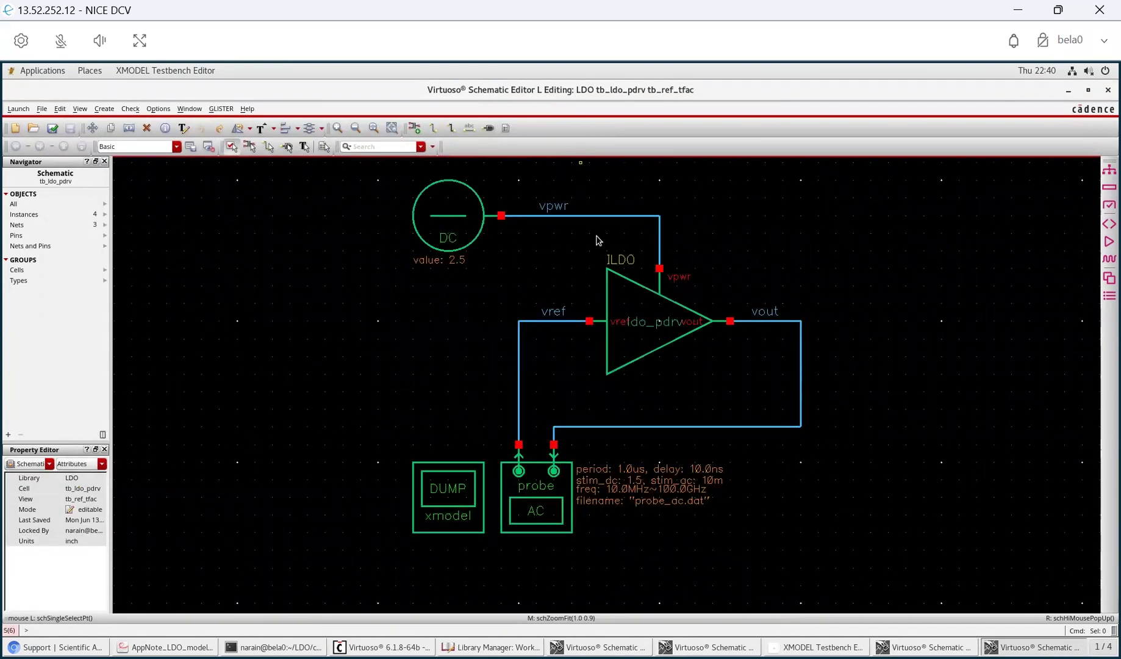
click(530, 518)
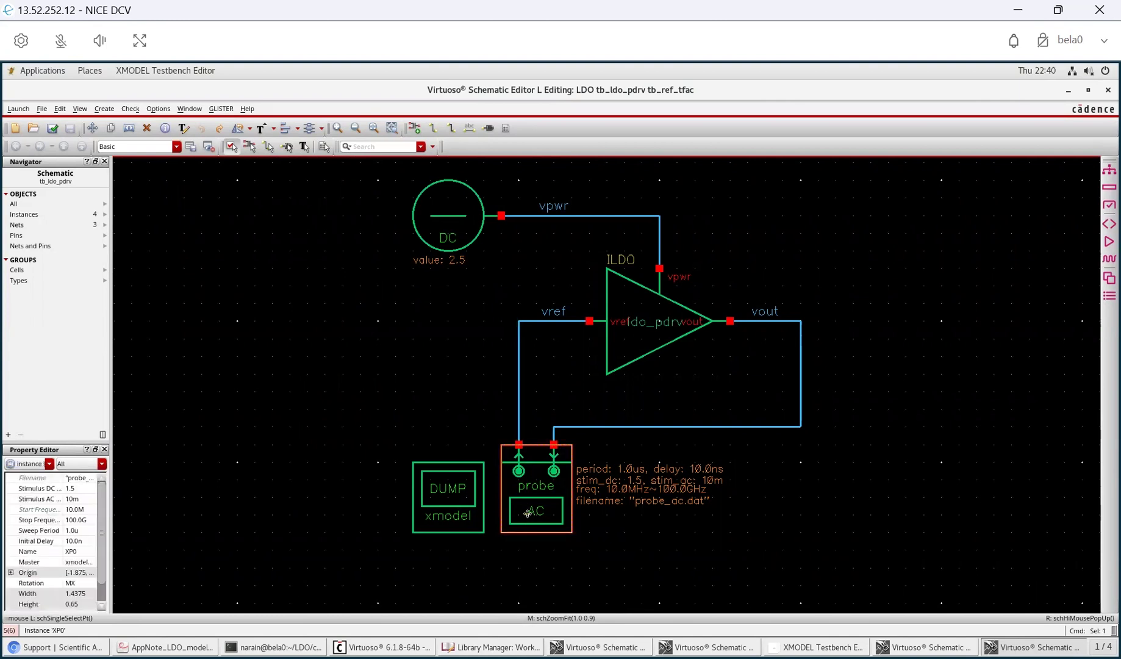
key(q)
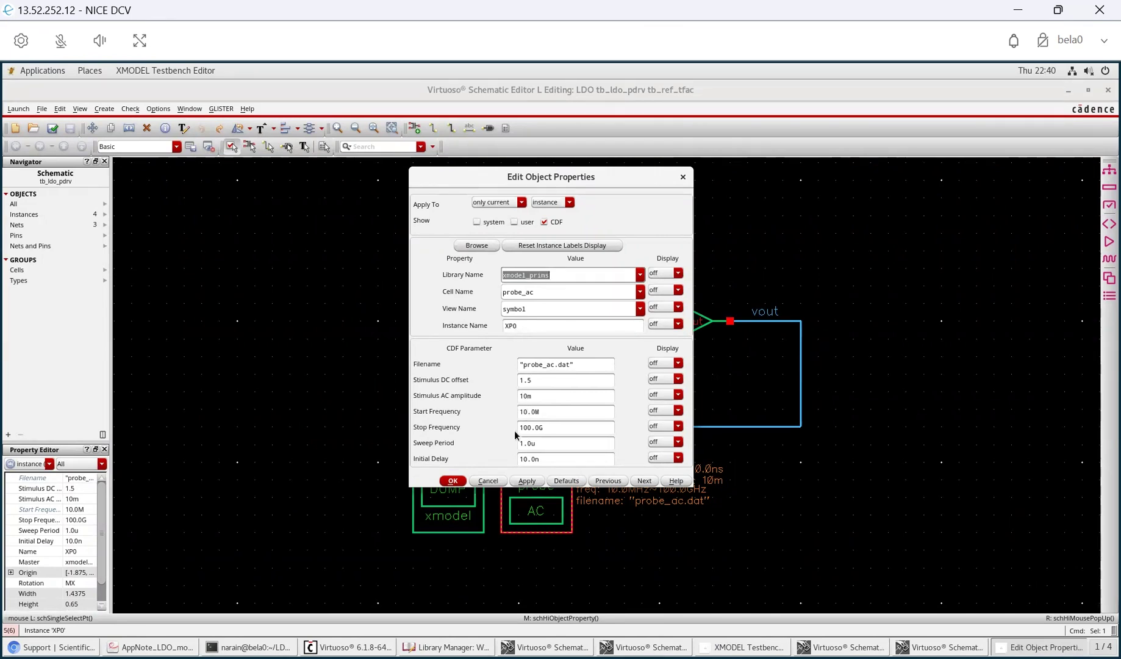
- Run tb_ref_tfac and review its XWave AC magnitude and phase plots, which roll off past 1 GHz
click(490, 480)
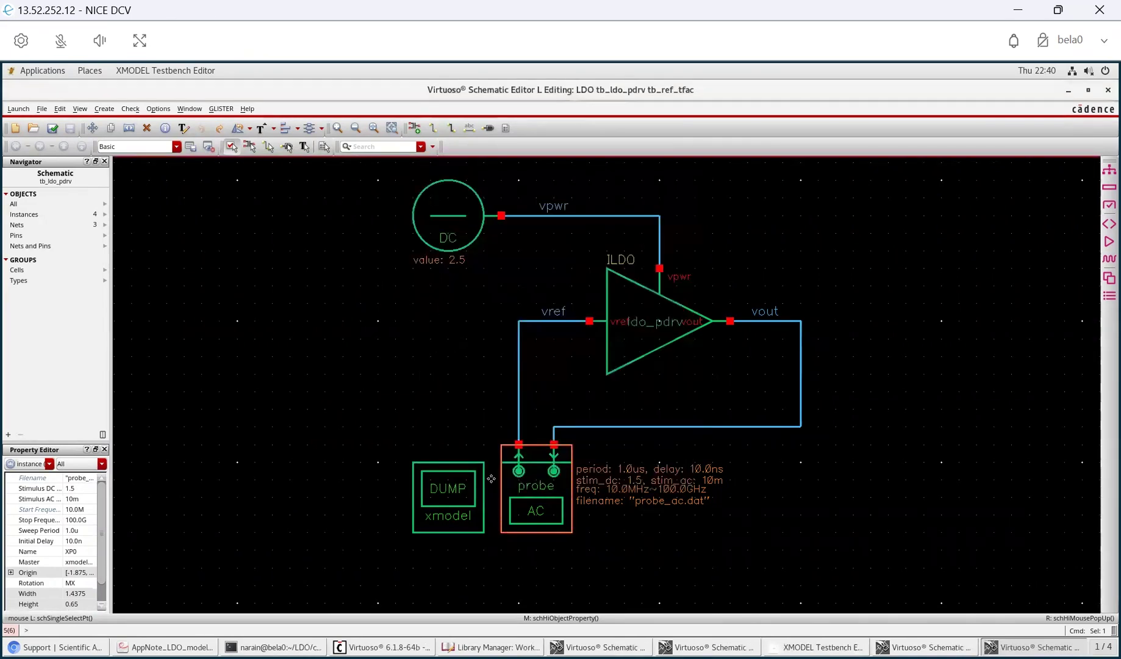
click(796, 646)
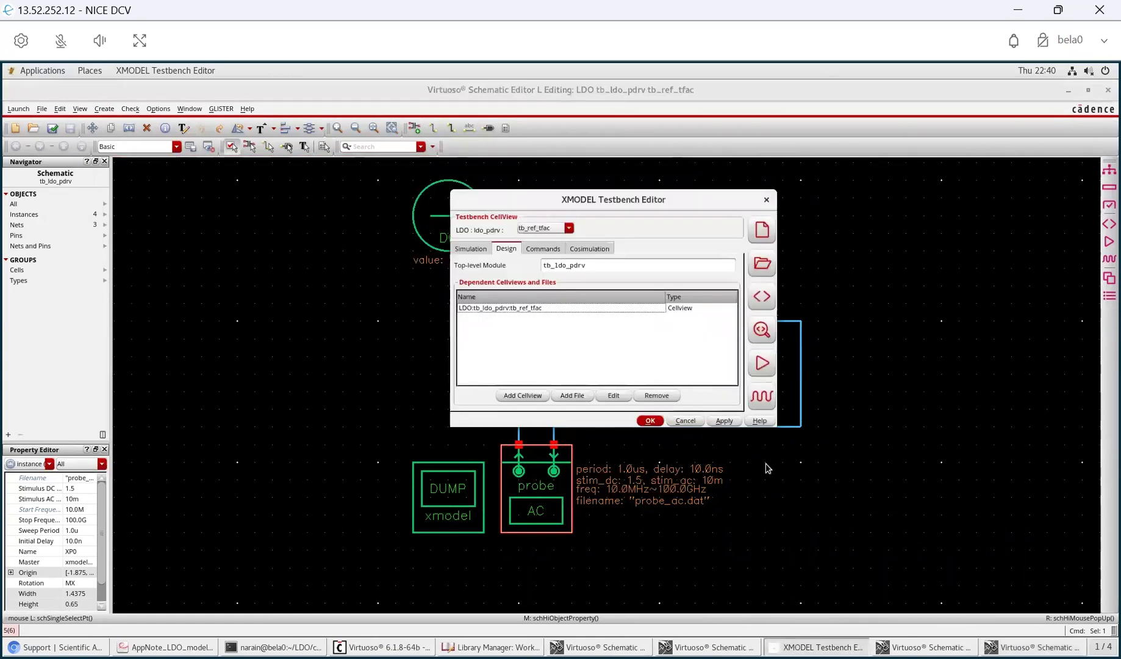
click(762, 365)
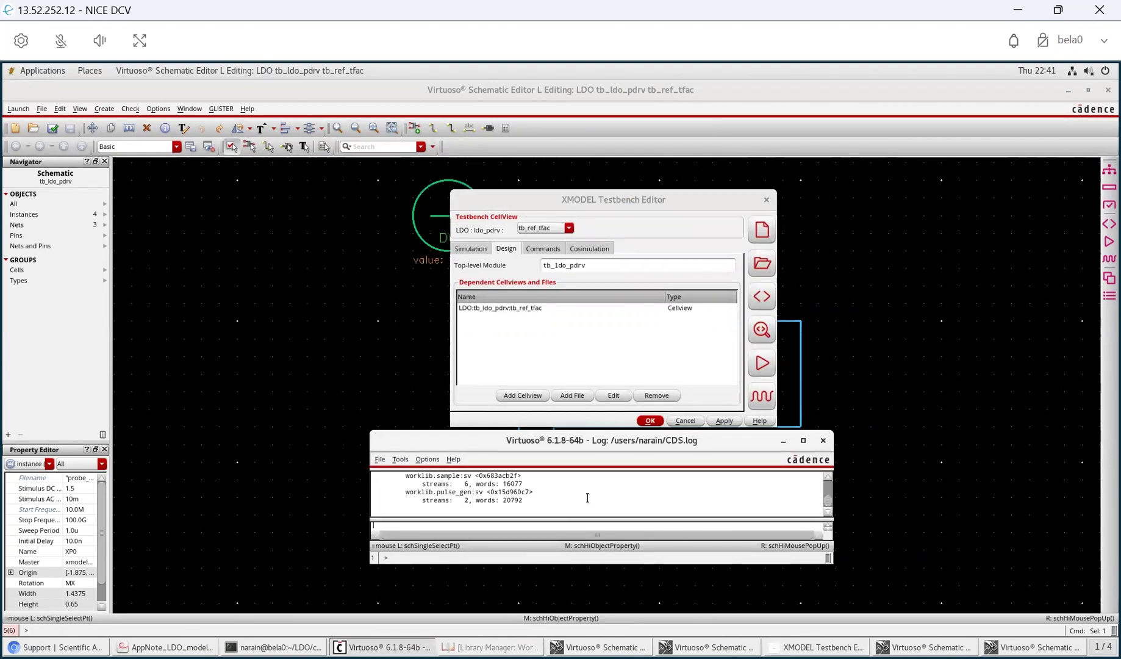
click(762, 399)
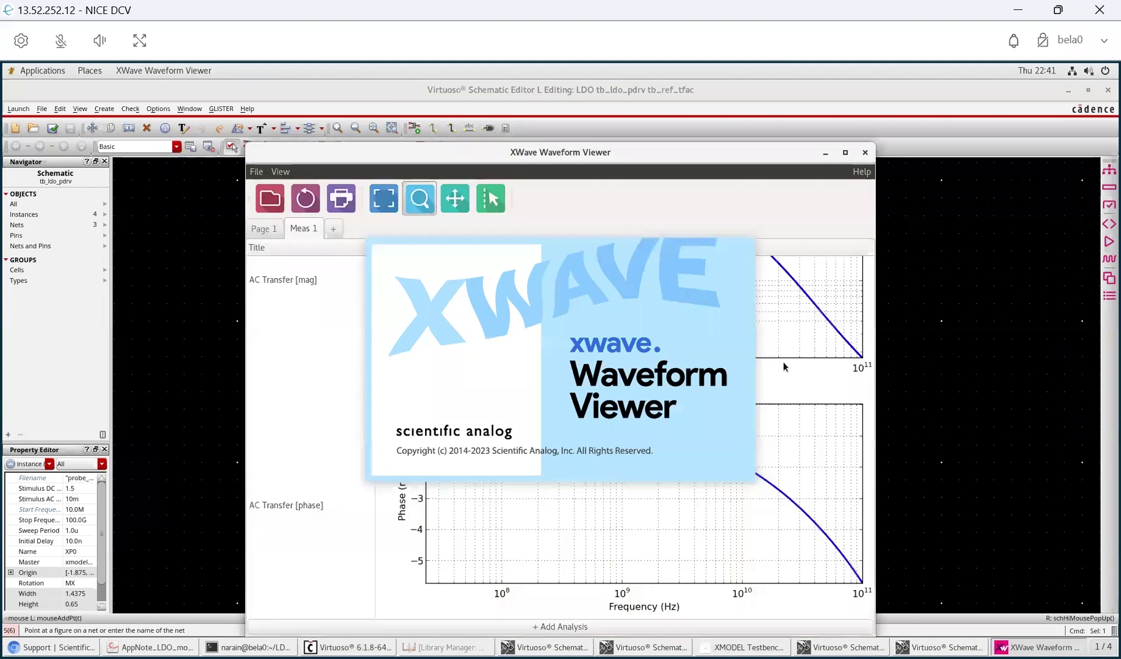
click(848, 152)
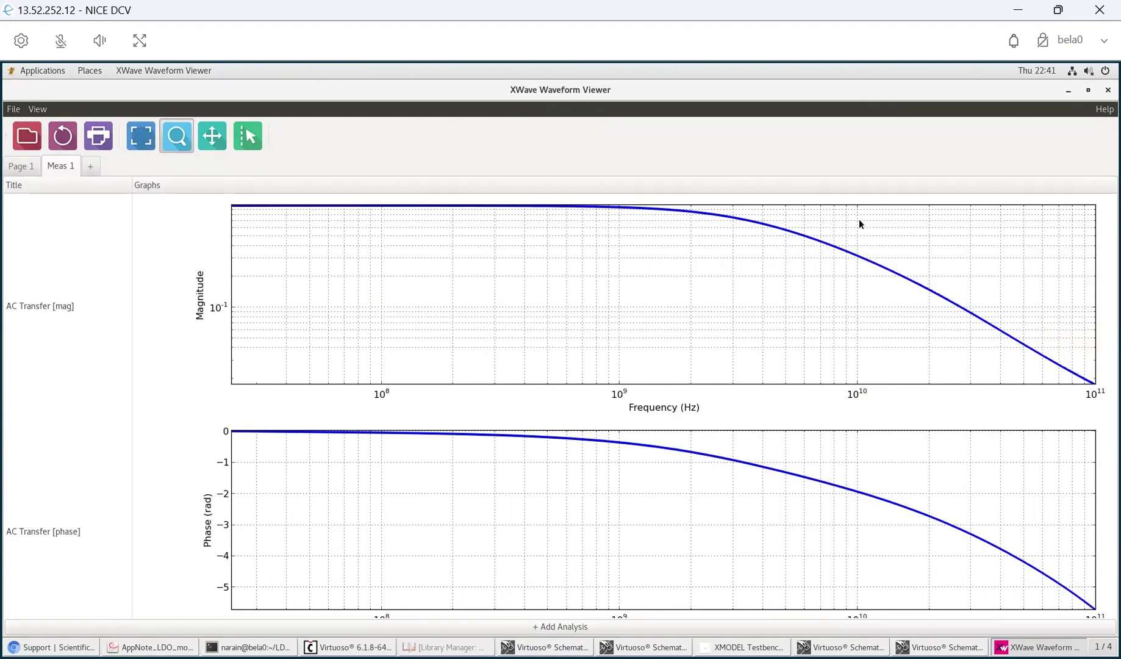
click(1109, 89)
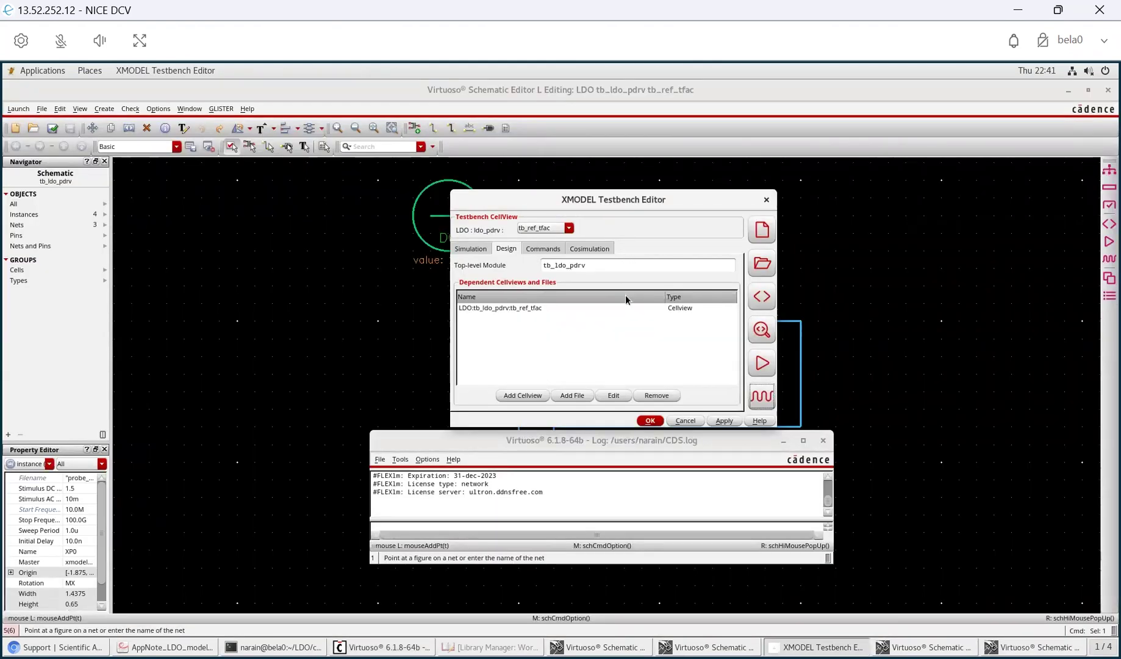
- Open the tb_line_step schematic, with vpwr stepping from 2.4 by 0.2, fitted full screen, and run its simulation
click(556, 231)
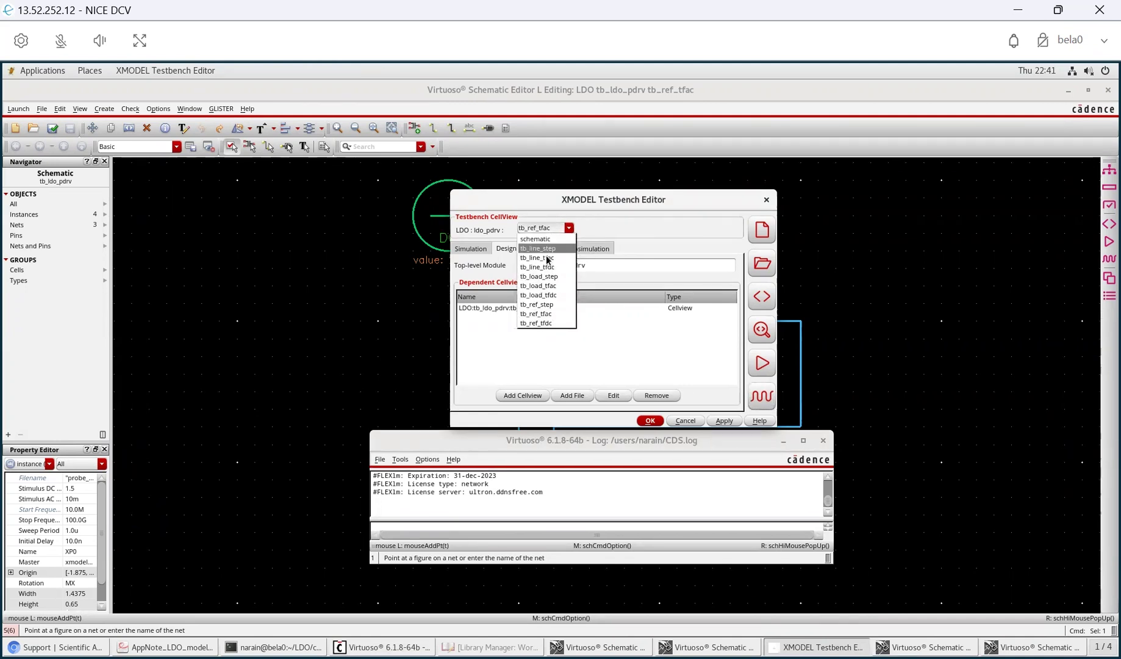
click(553, 249)
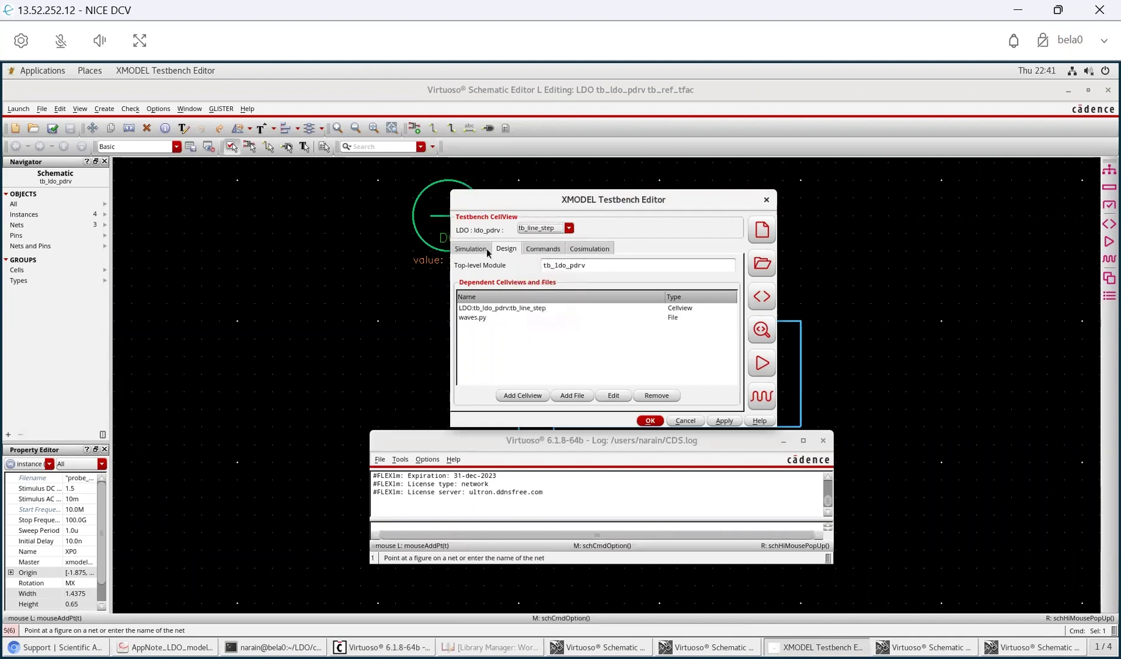
double_click(490, 308)
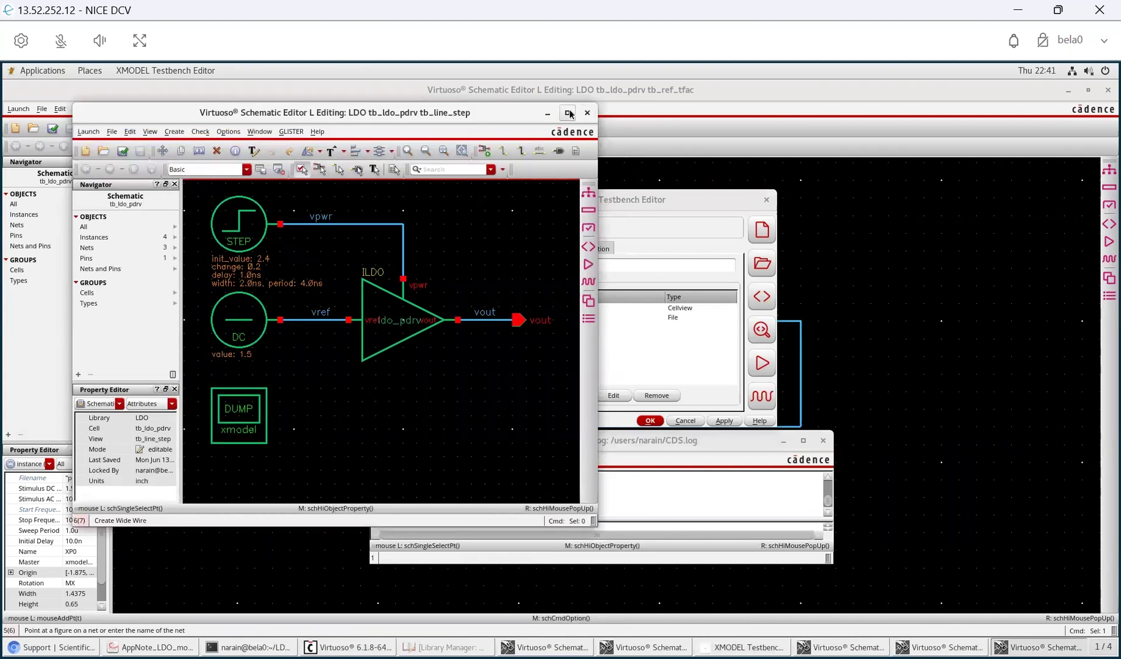
click(567, 112)
key(f)
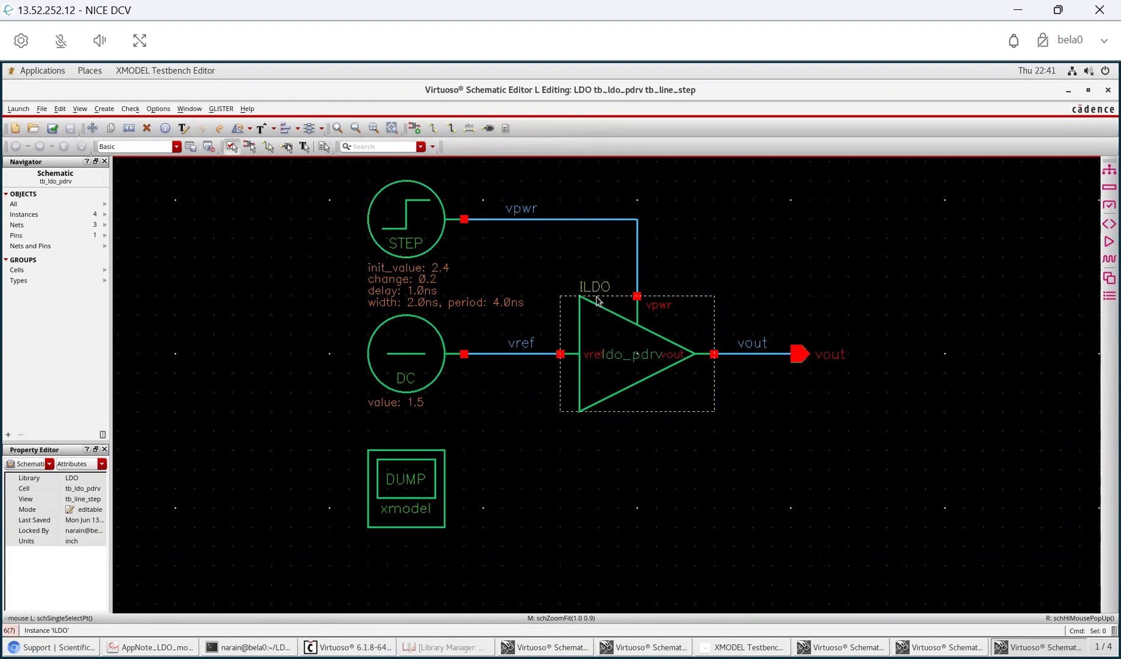
click(736, 646)
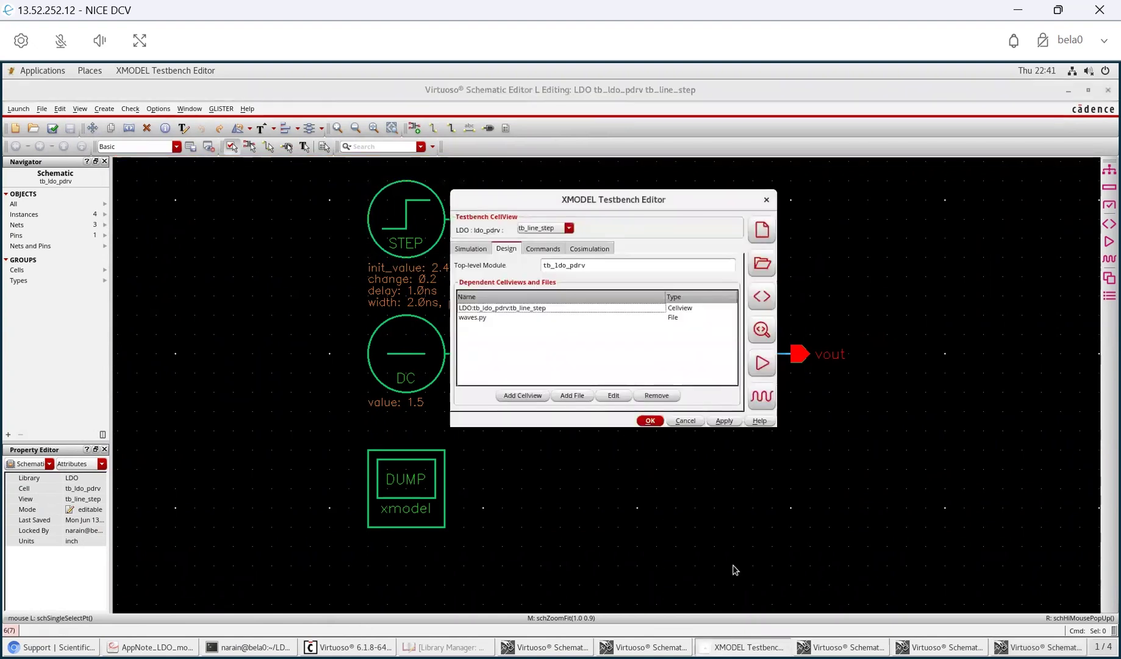
click(761, 363)
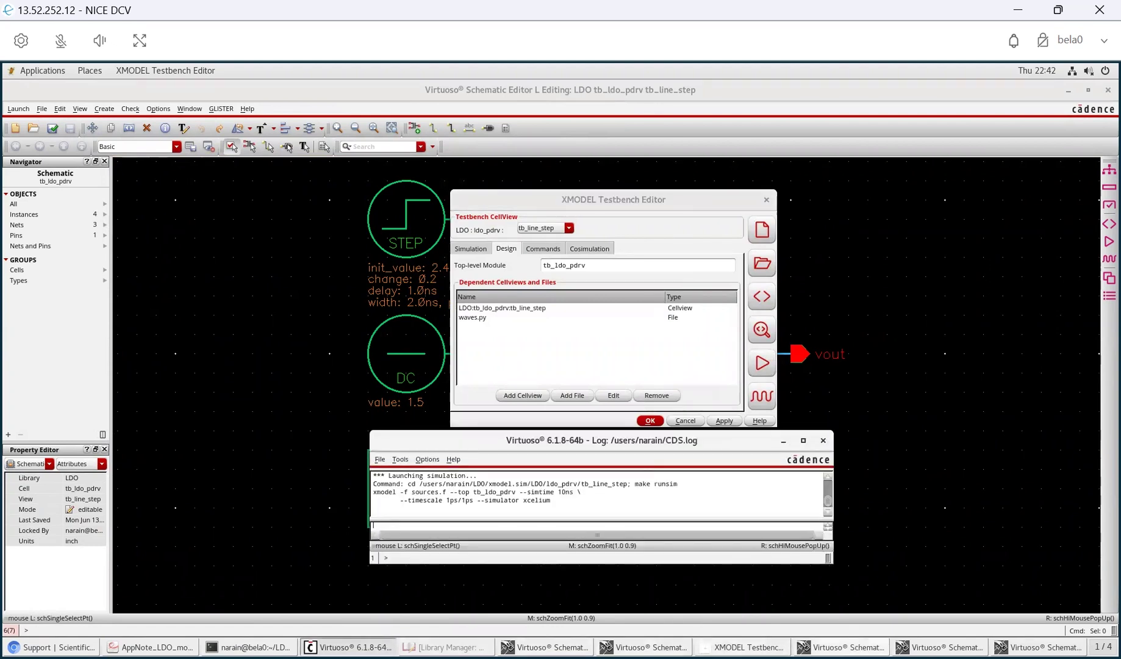
- Plot tb_line_step in XWave: vout stays near 1.5 V, with small spikes at each 2.4–2.6 V vpwr step
click(754, 399)
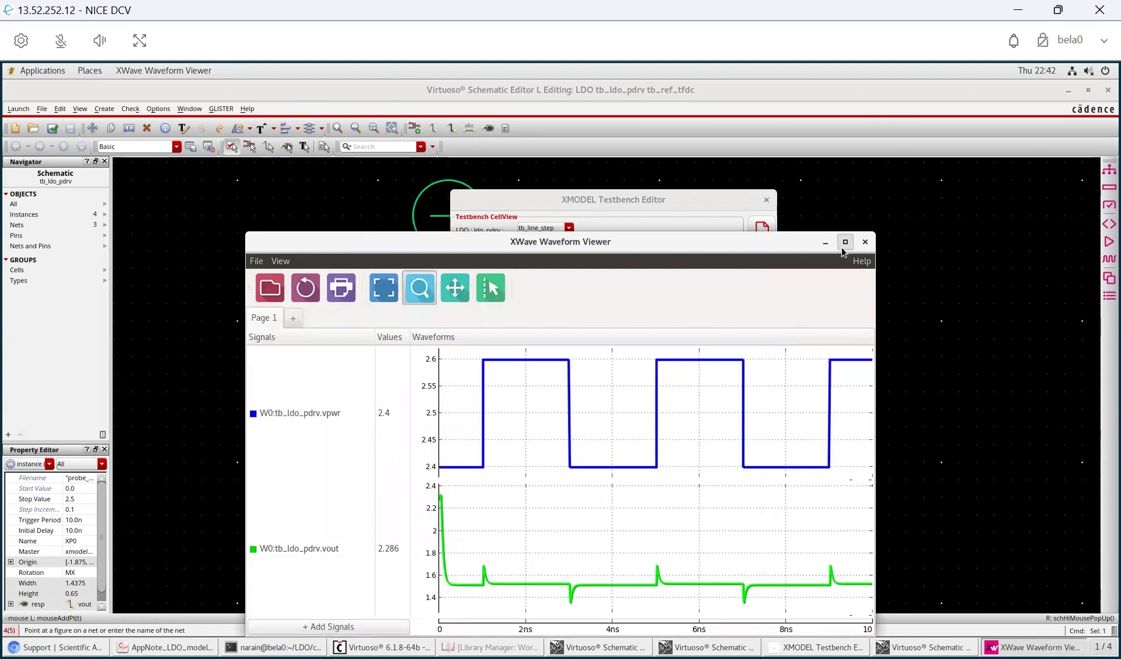
click(843, 246)
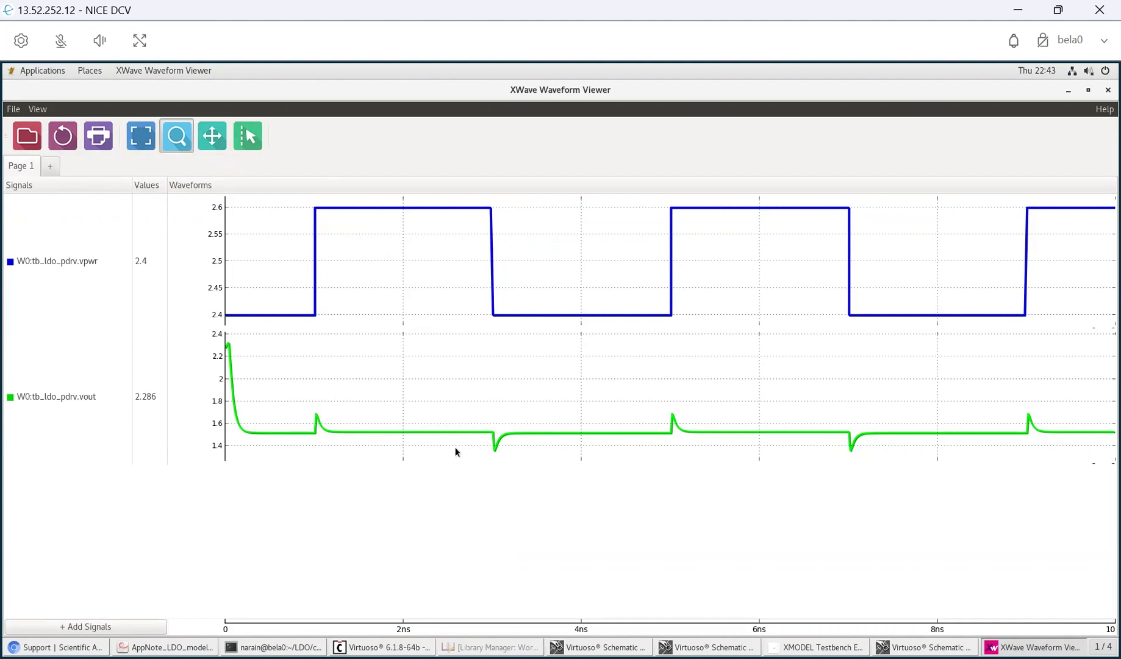
click(1107, 90)
- Switch to tb_line_tfdc and open its schematic fitted full screen
click(526, 229)
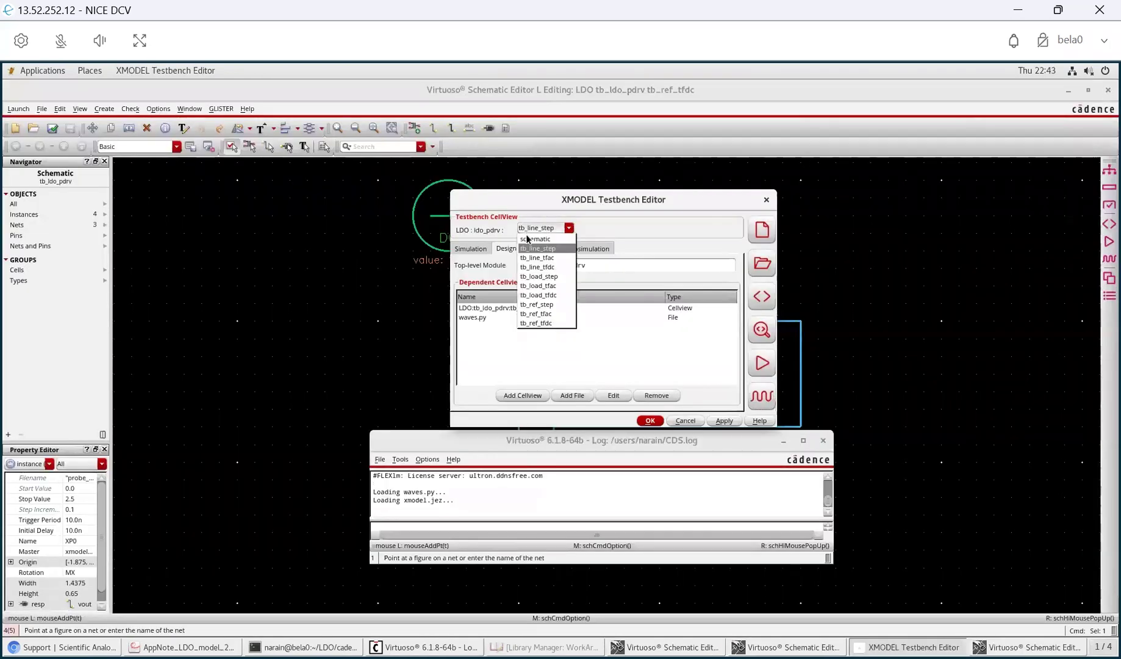
click(530, 266)
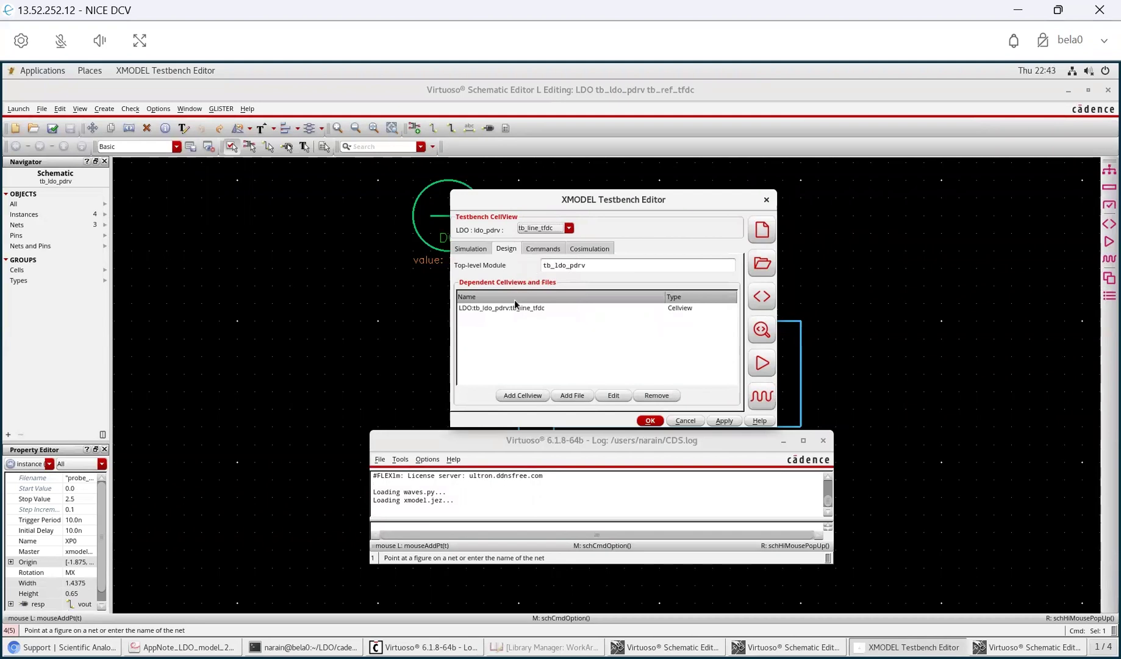
double_click(507, 309)
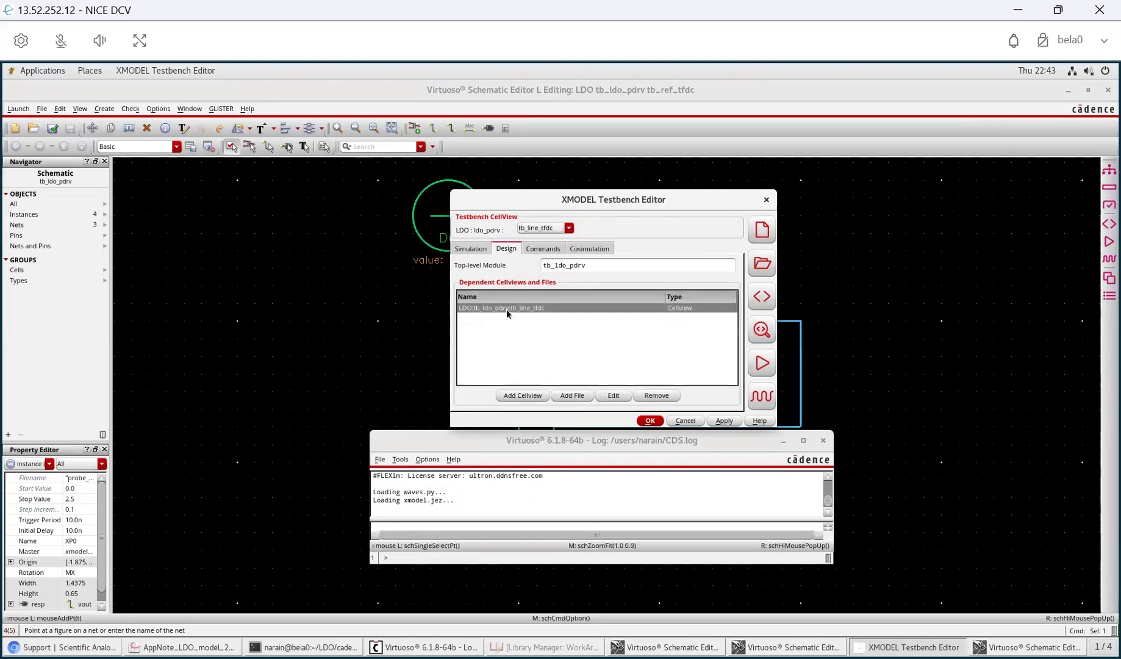
click(568, 113)
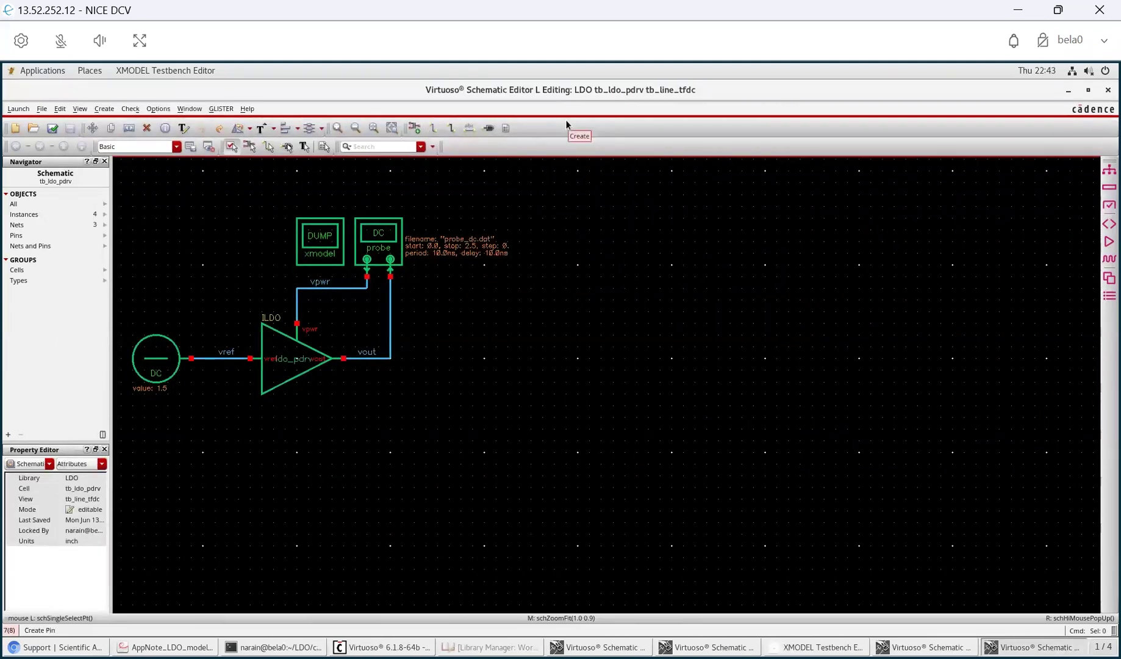
key(f)
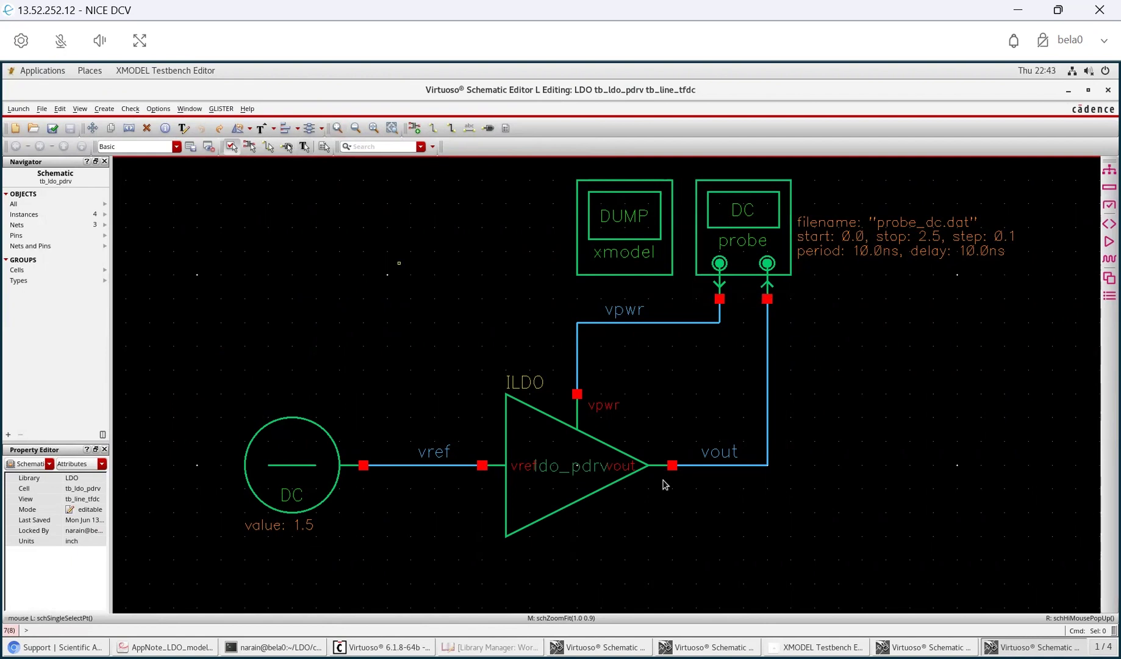
- Simulate tb_line_tfdc and review the DC Transfer plot, with output rising above 0.3 input and leveling near 1.5
click(828, 645)
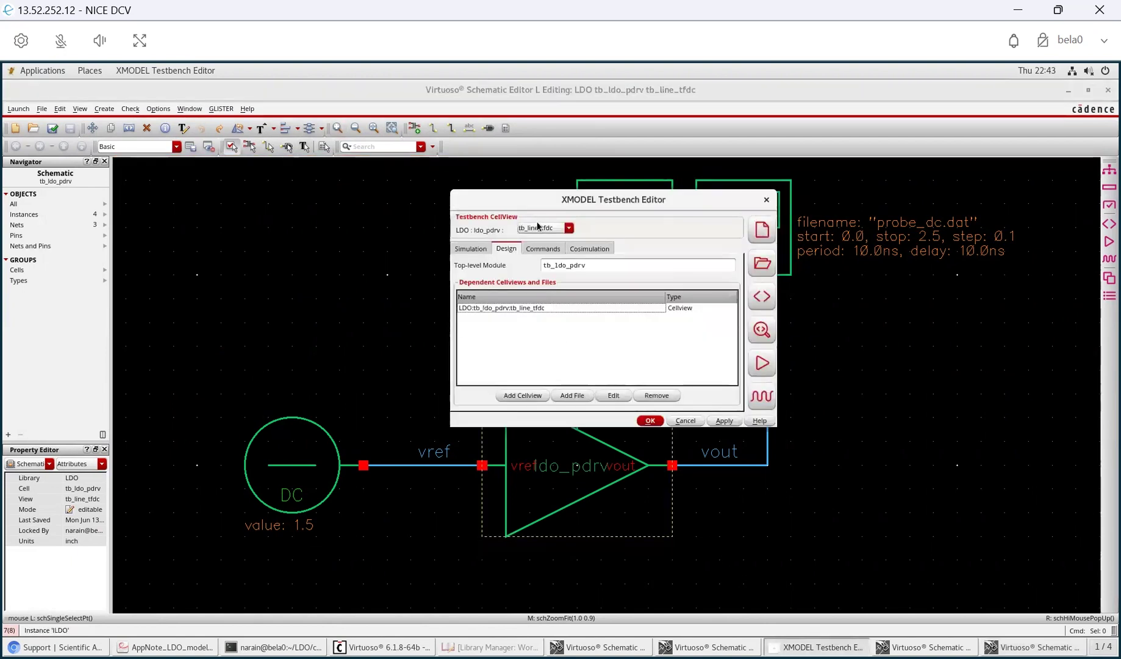
click(761, 361)
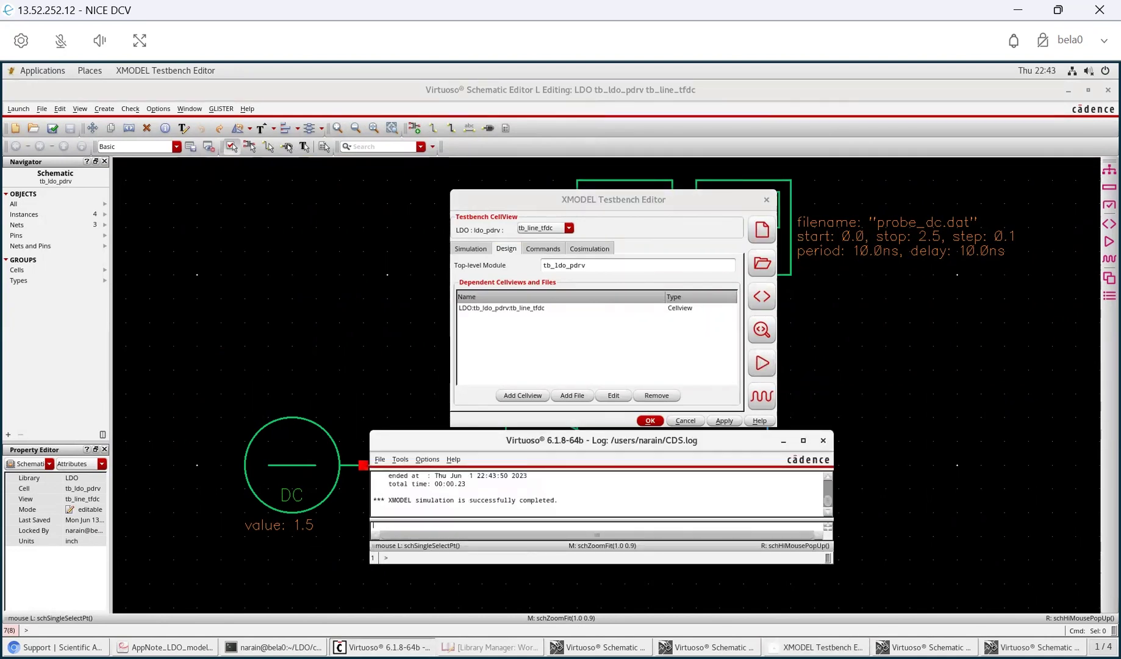
click(756, 400)
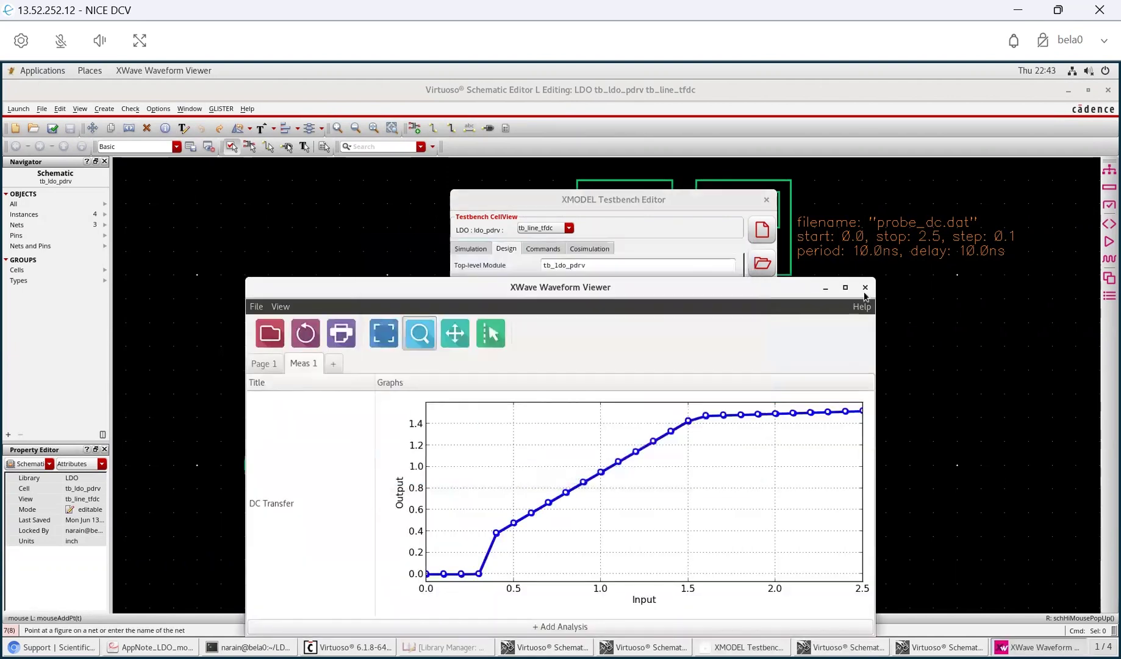
click(846, 290)
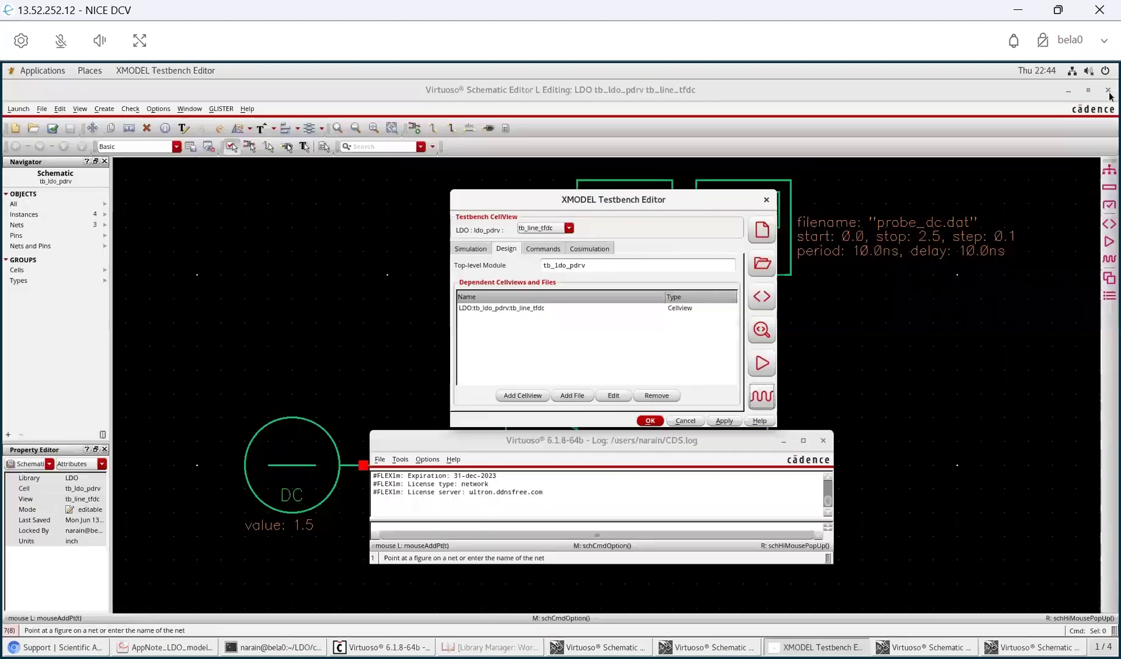
click(1108, 91)
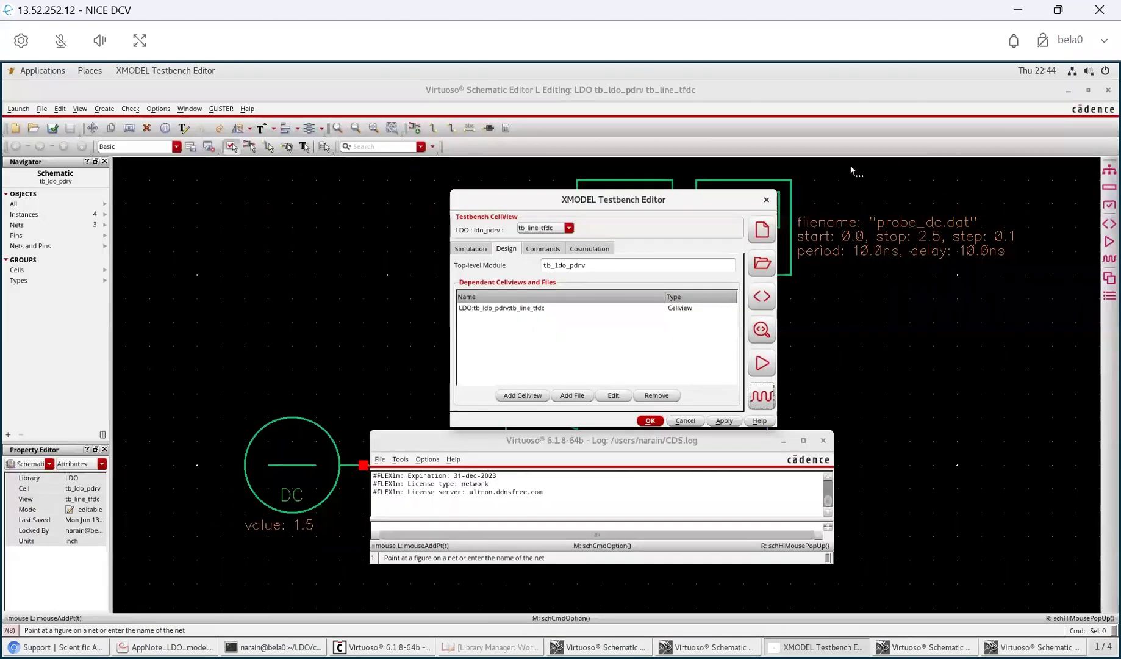
- Open the tb_line_tfac schematic (AC probe sweeping 10.0MHz–100.0GHz, stim_dc 2.5) and run its simulation
click(541, 228)
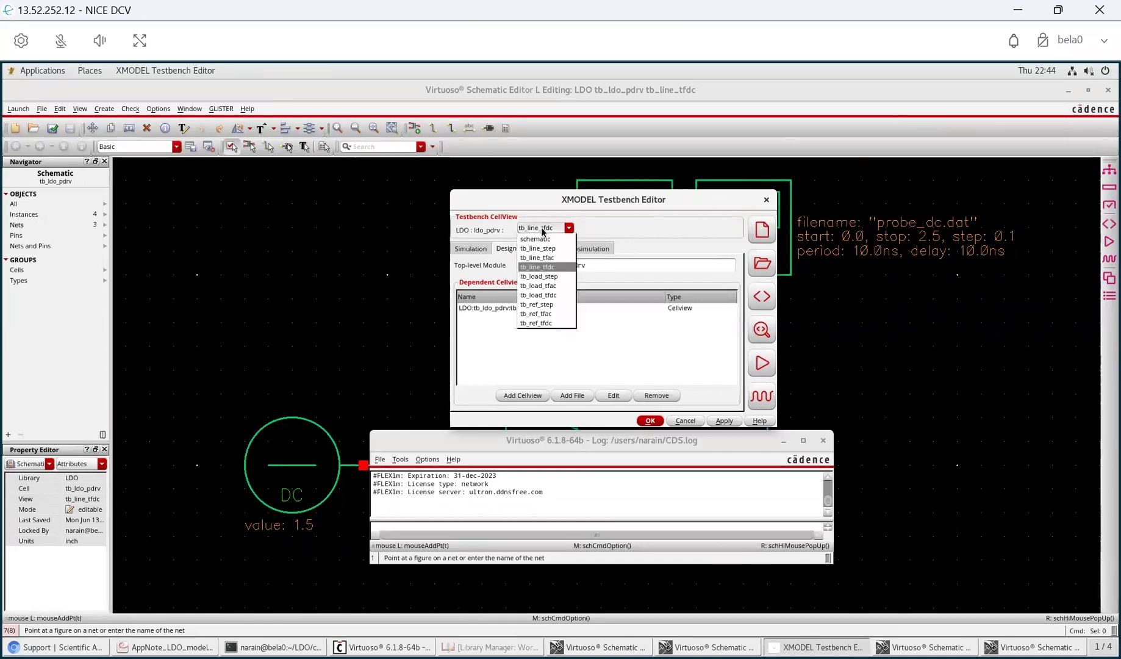
click(536, 257)
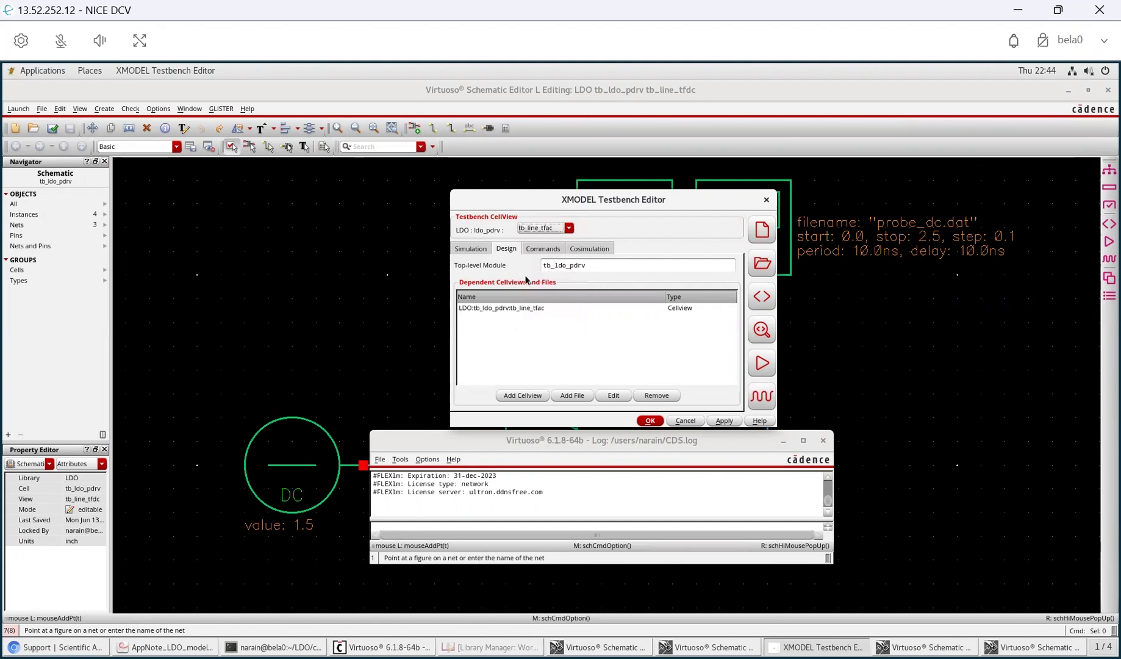
double_click(504, 310)
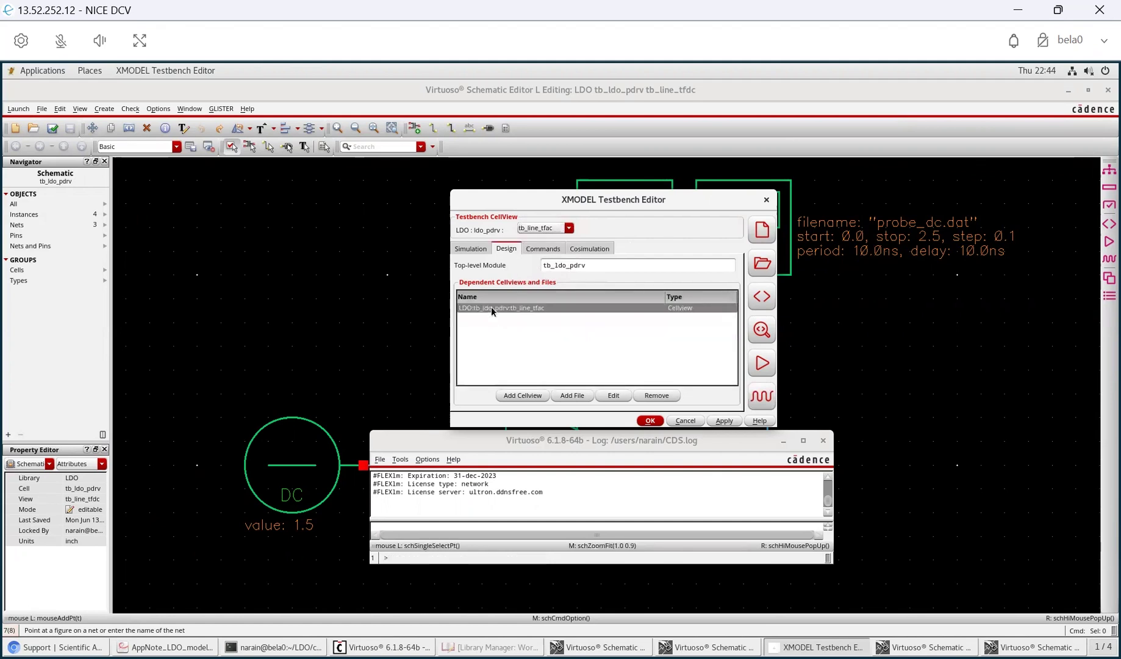
click(568, 112)
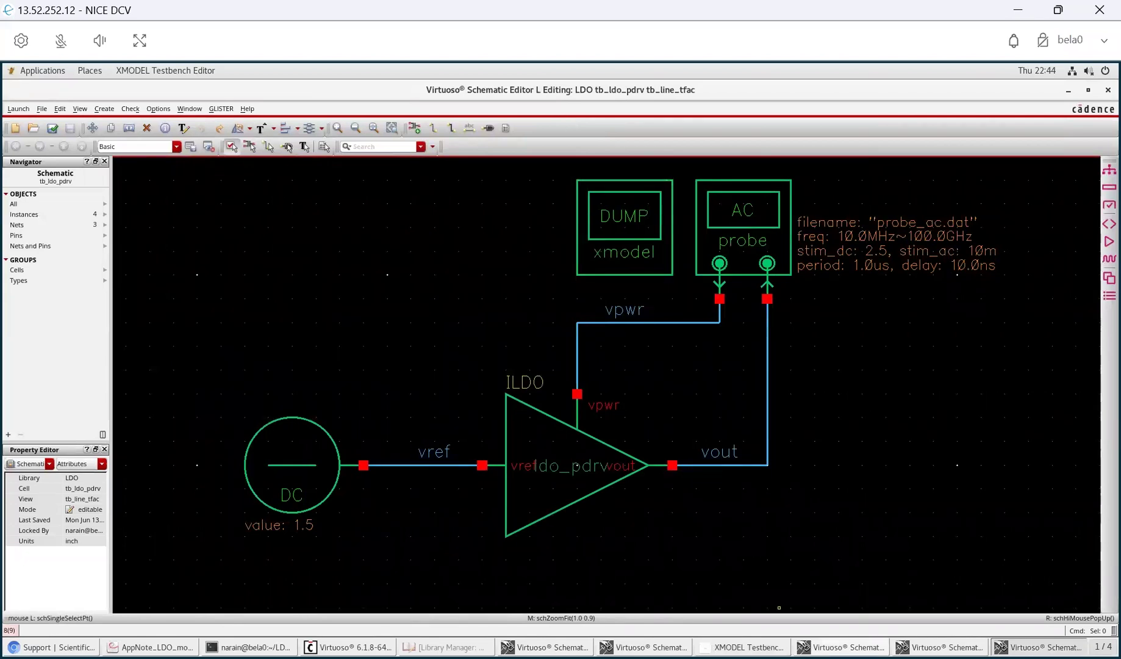
click(742, 647)
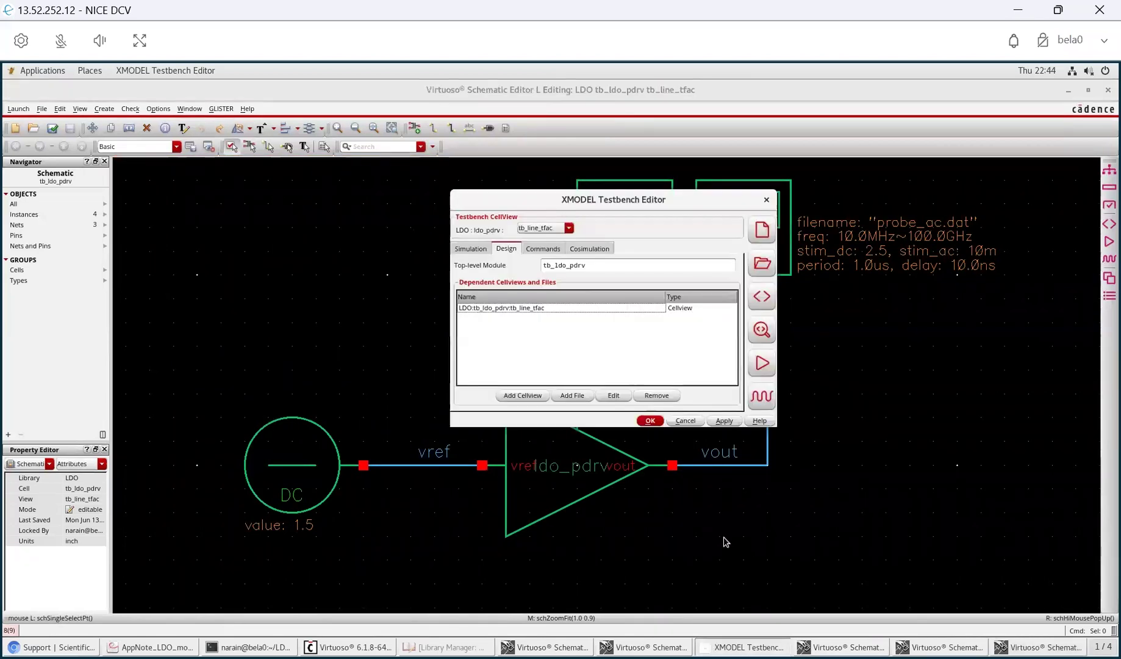
click(762, 364)
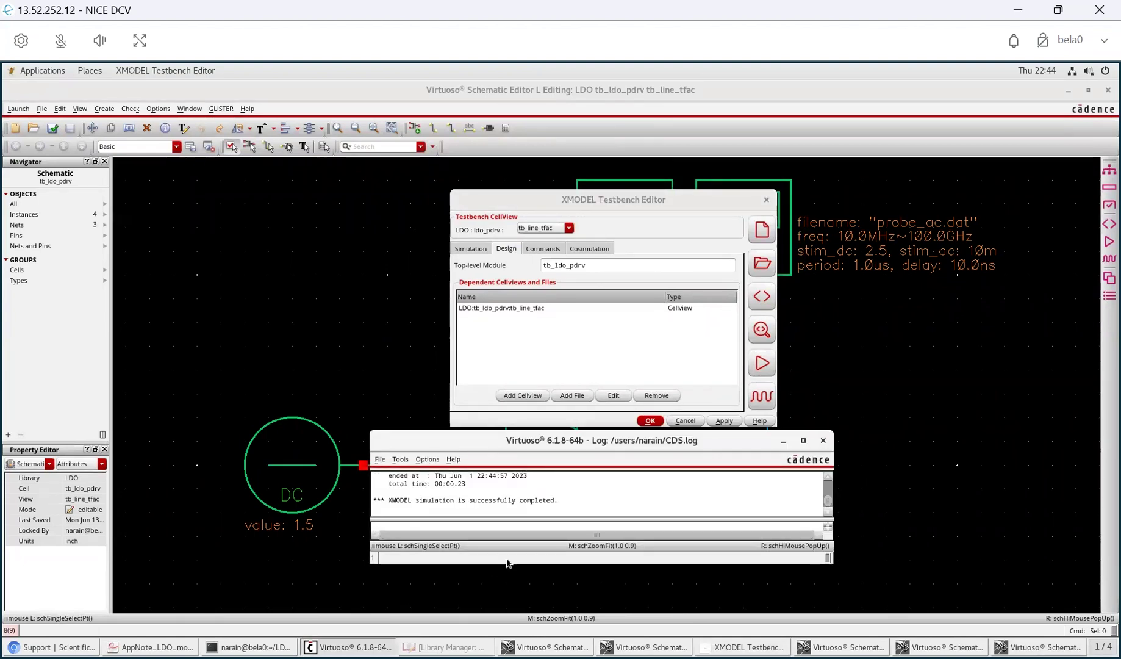
click(762, 397)
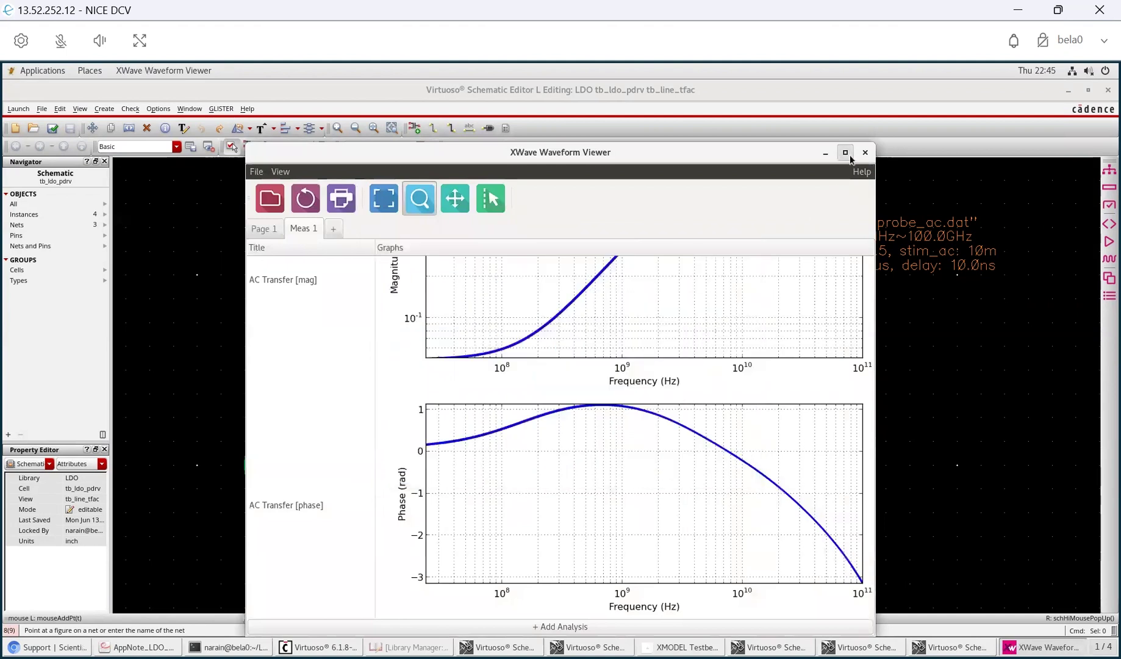
click(846, 152)
scroll(264, 373, up, 1)
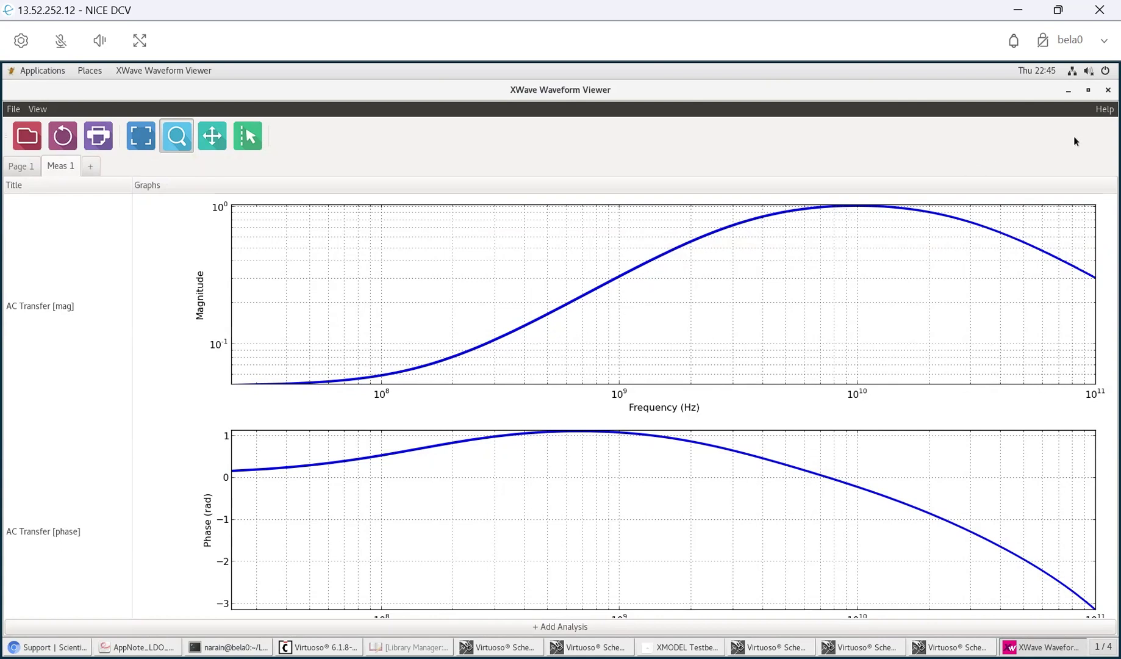
click(1109, 90)
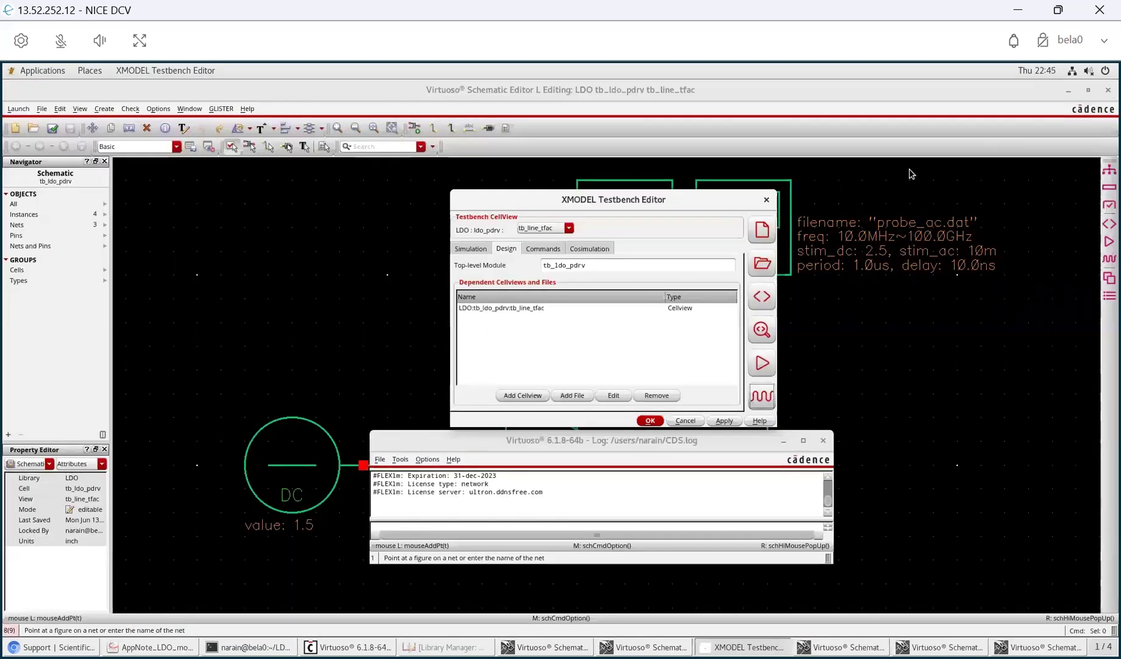
- Open the tb_load_step schematic fitted full screen, showing the iload STEP source from 0.0 by 100m
click(528, 227)
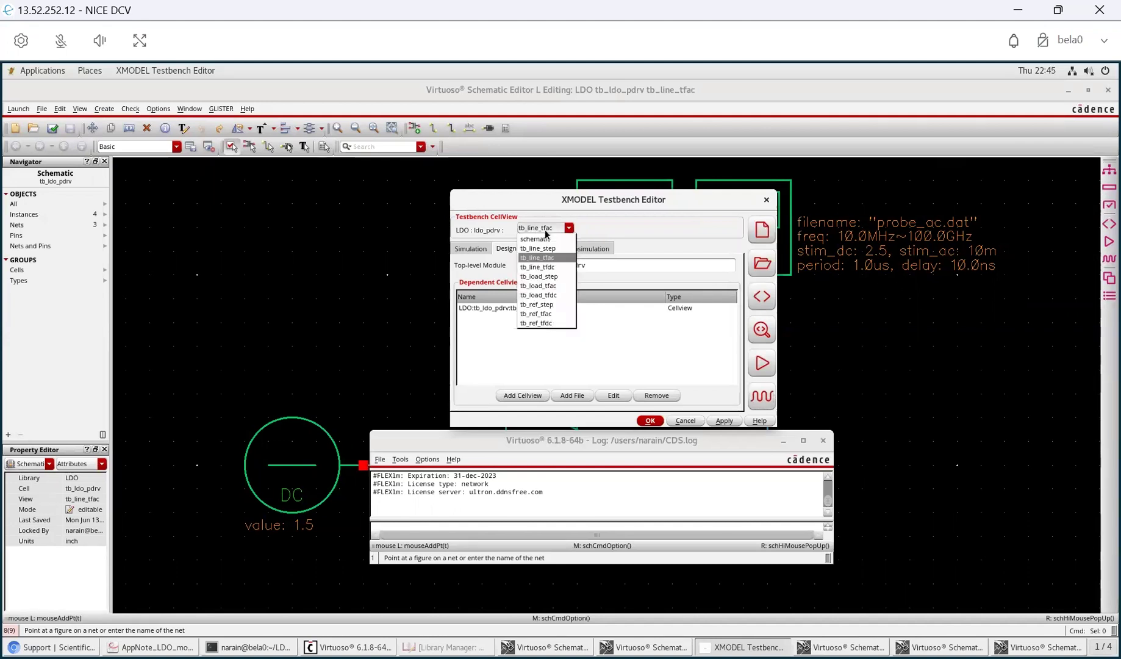
click(539, 277)
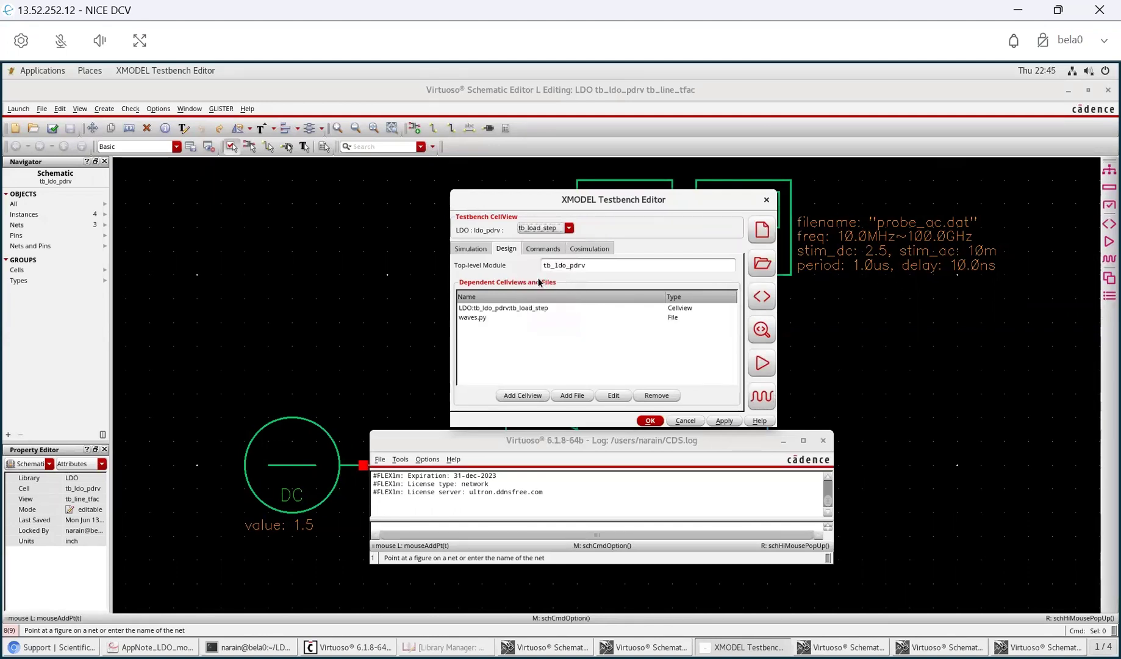
double_click(515, 307)
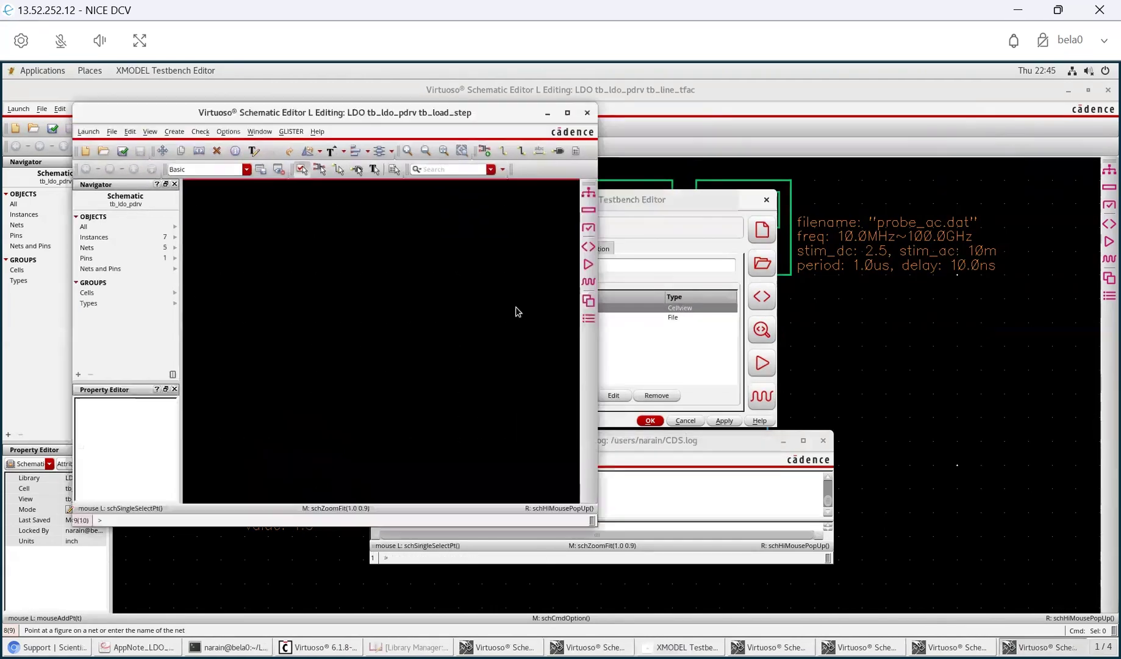
click(568, 114)
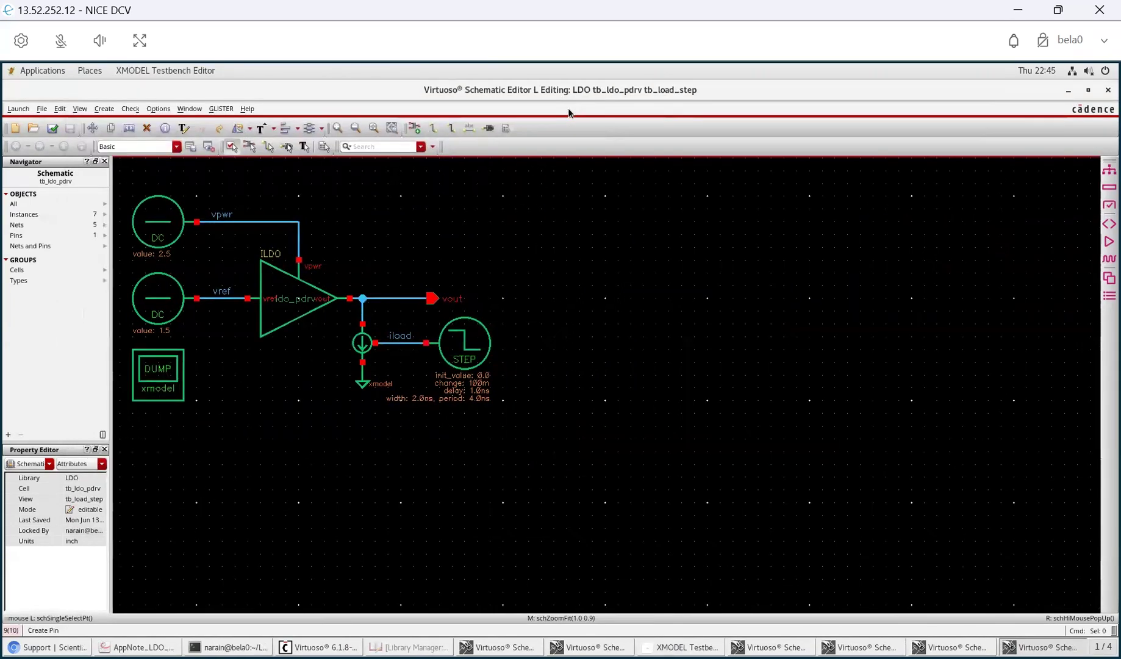
key(f)
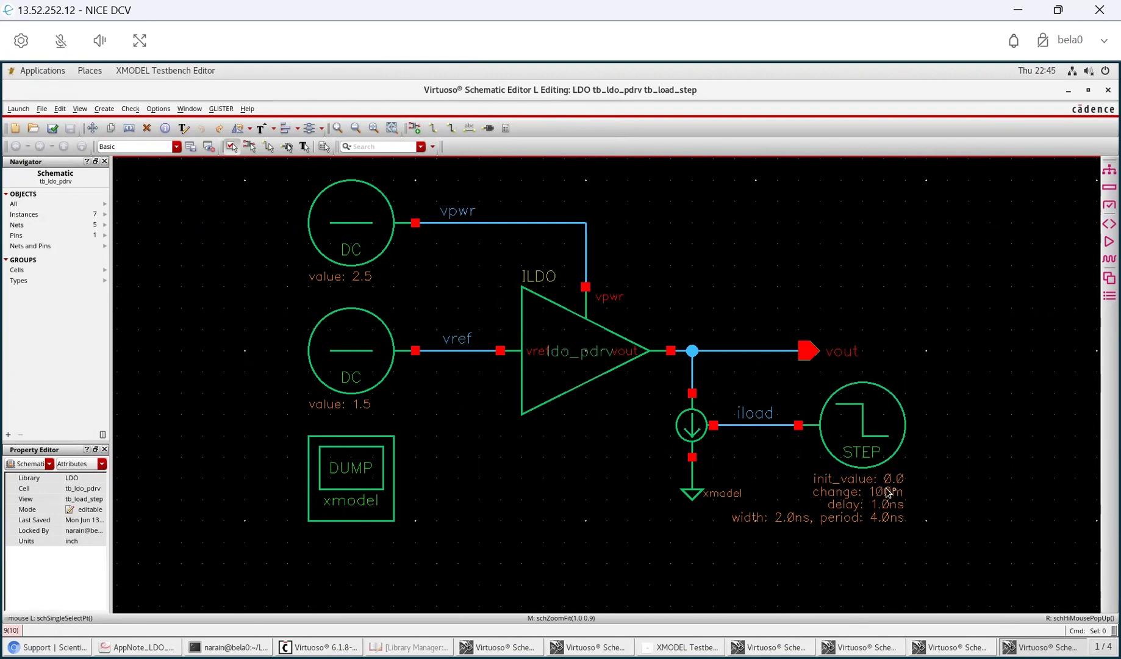
- Run tb_load_step and view iload and vout full screen in XWave, where vout dips and spikes at each edge
click(682, 647)
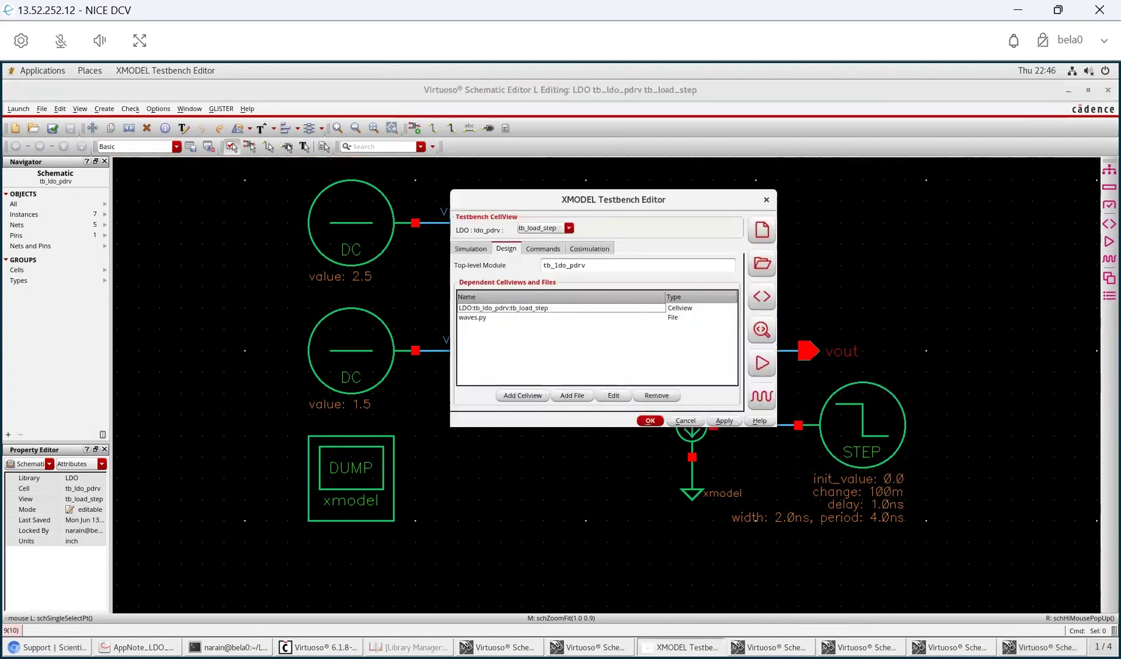
click(764, 364)
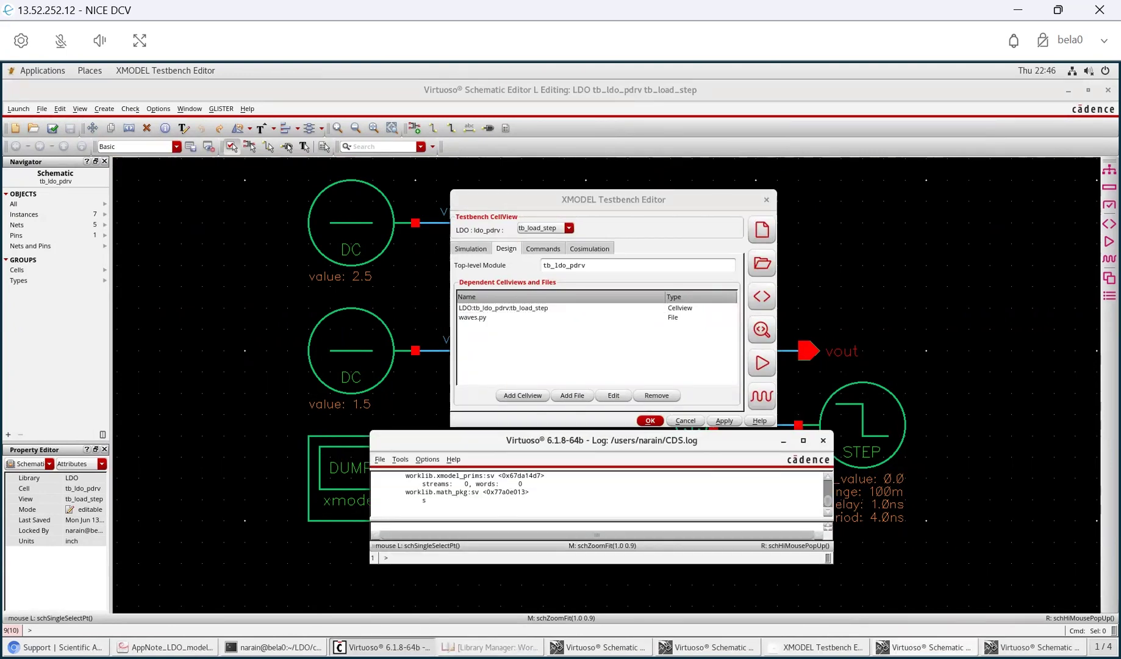
click(761, 397)
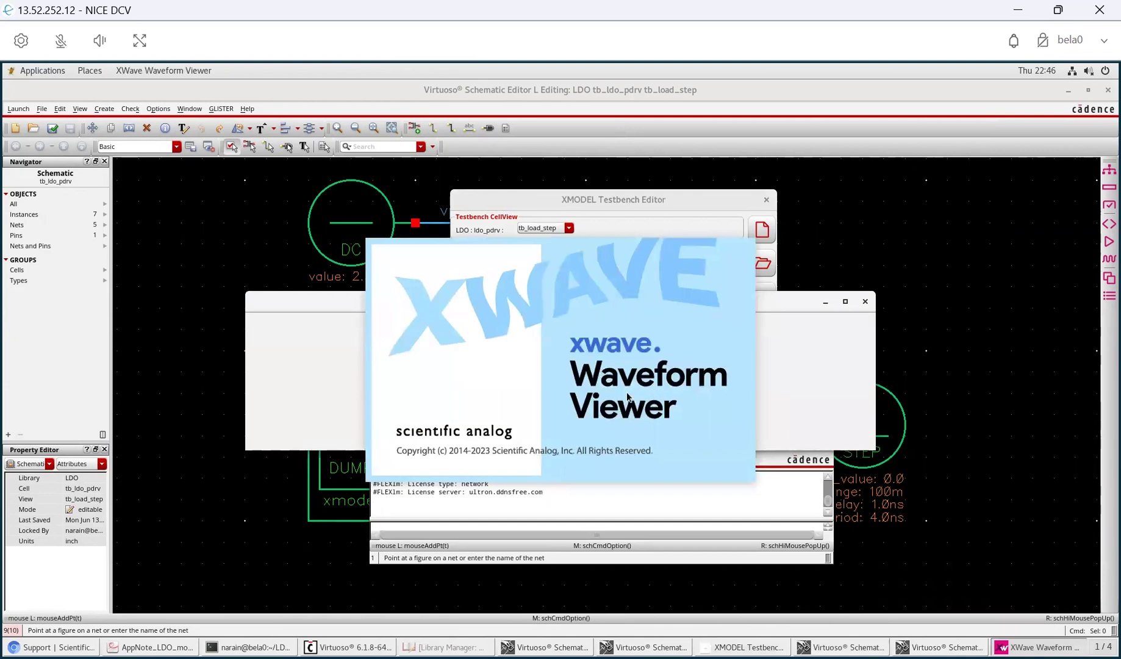
click(845, 248)
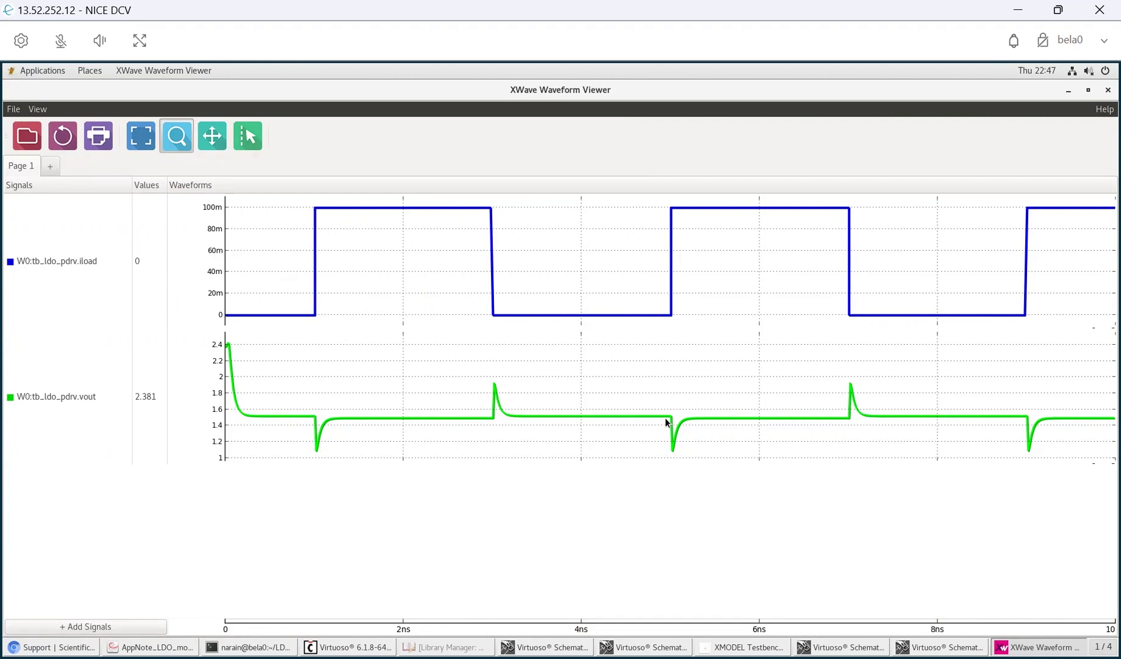
- Switch the testbench to tb_load_tfdc and open its schematic full screen
click(1108, 90)
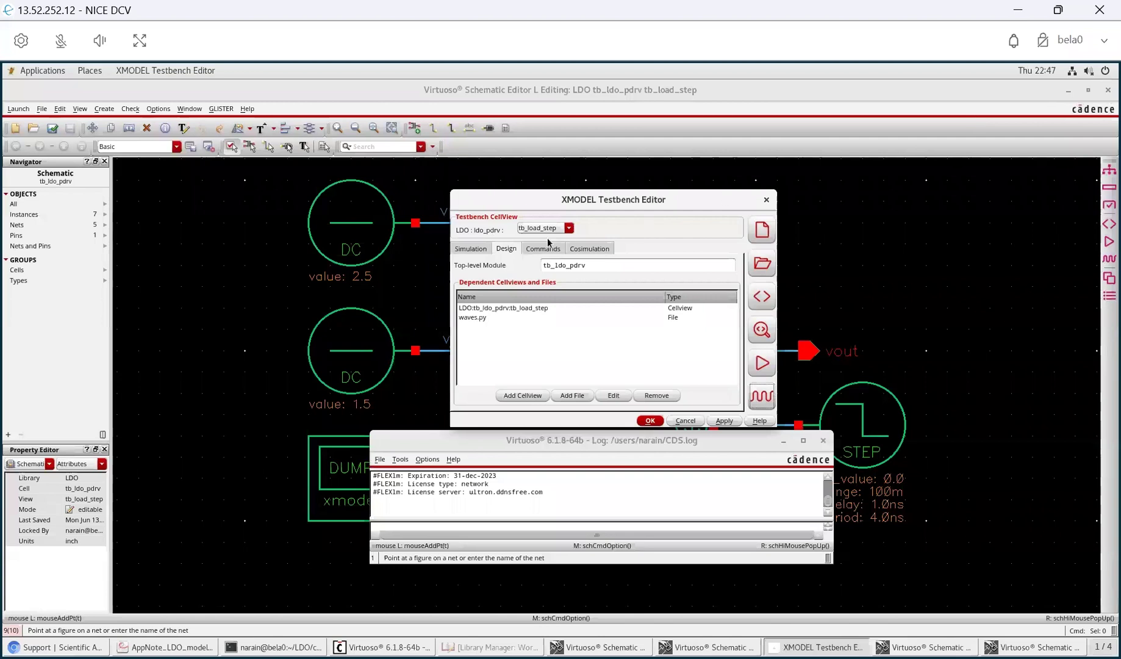
click(545, 227)
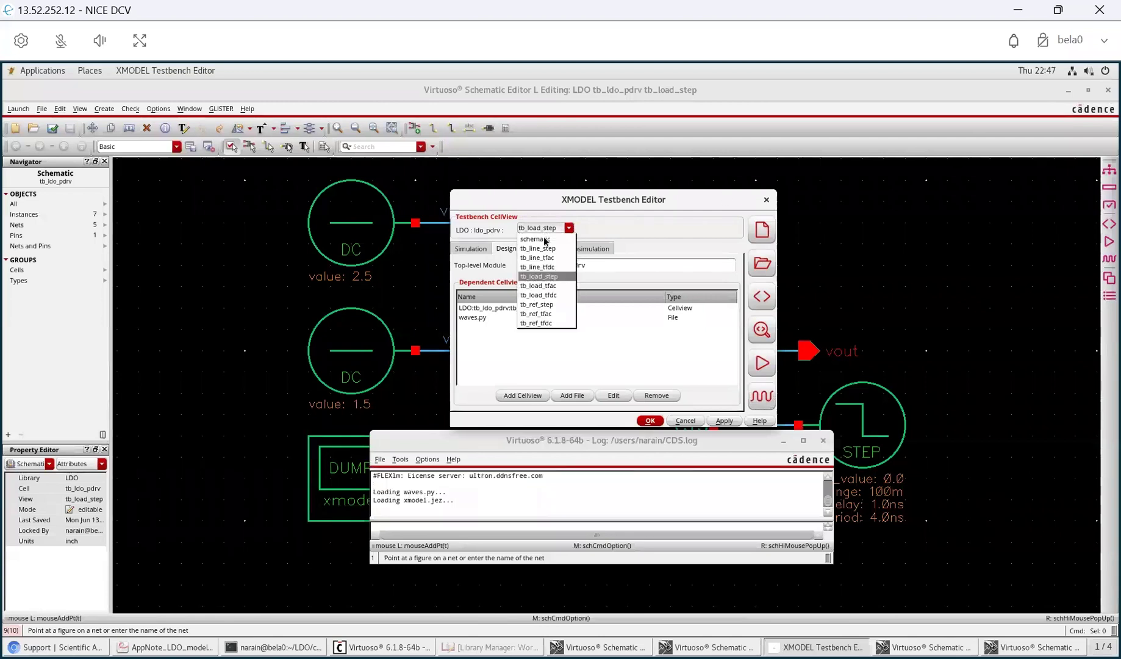
click(558, 296)
double_click(511, 306)
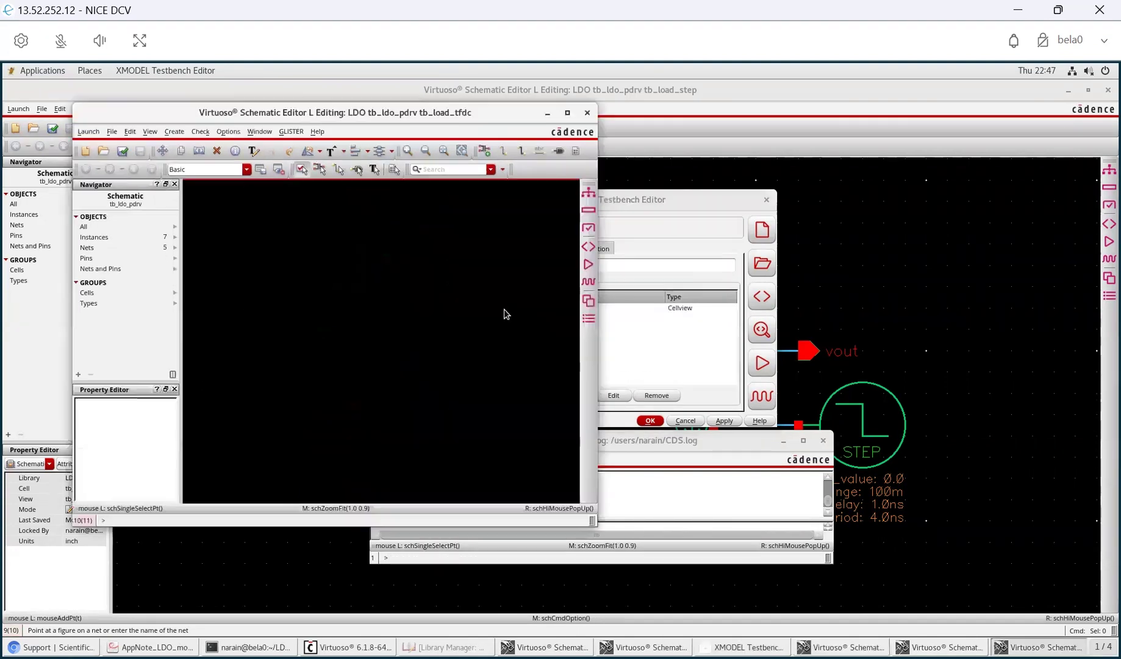
click(567, 113)
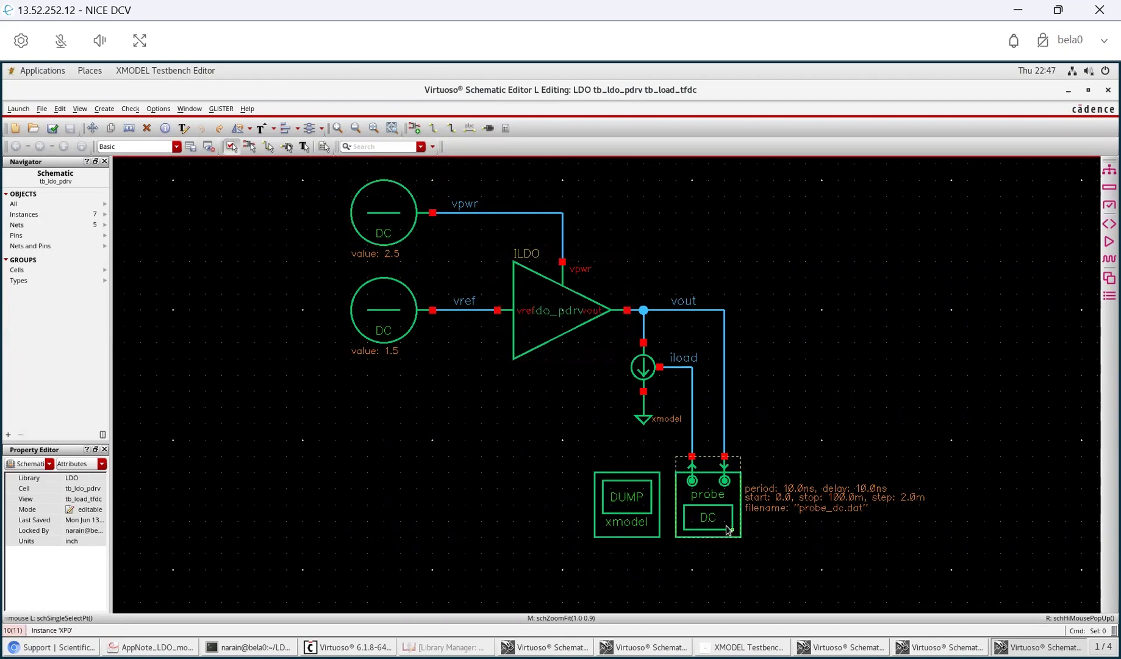
- Simulate tb_load_tfdc and plot its DC Transfer curve, easing from about 1.52 to 1.50
click(746, 647)
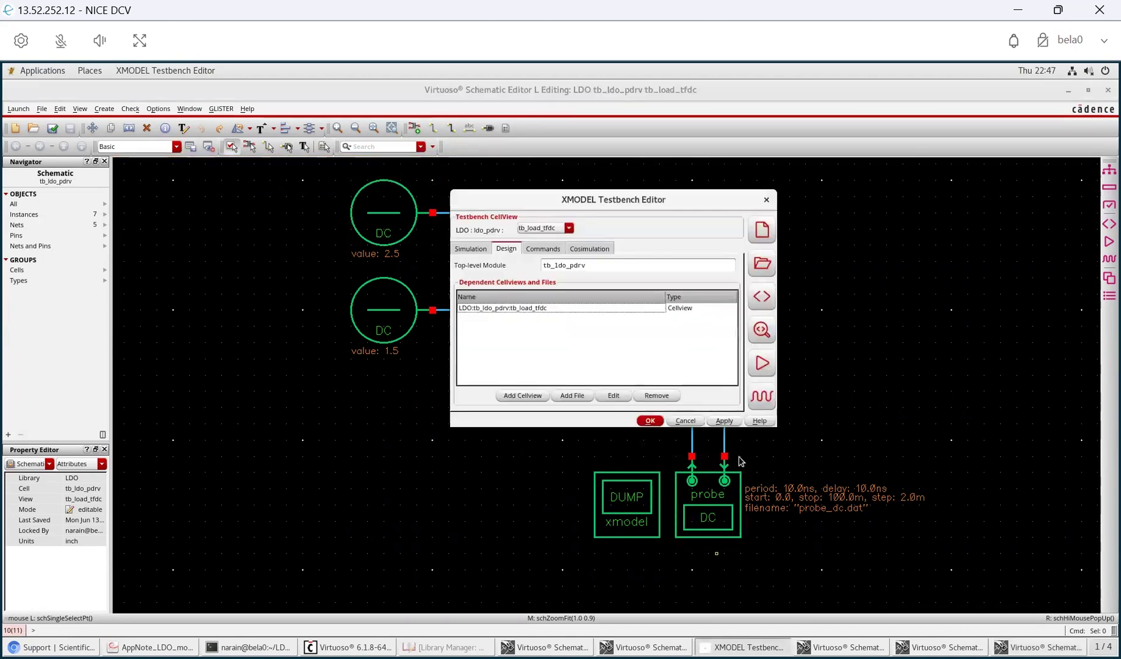
click(762, 372)
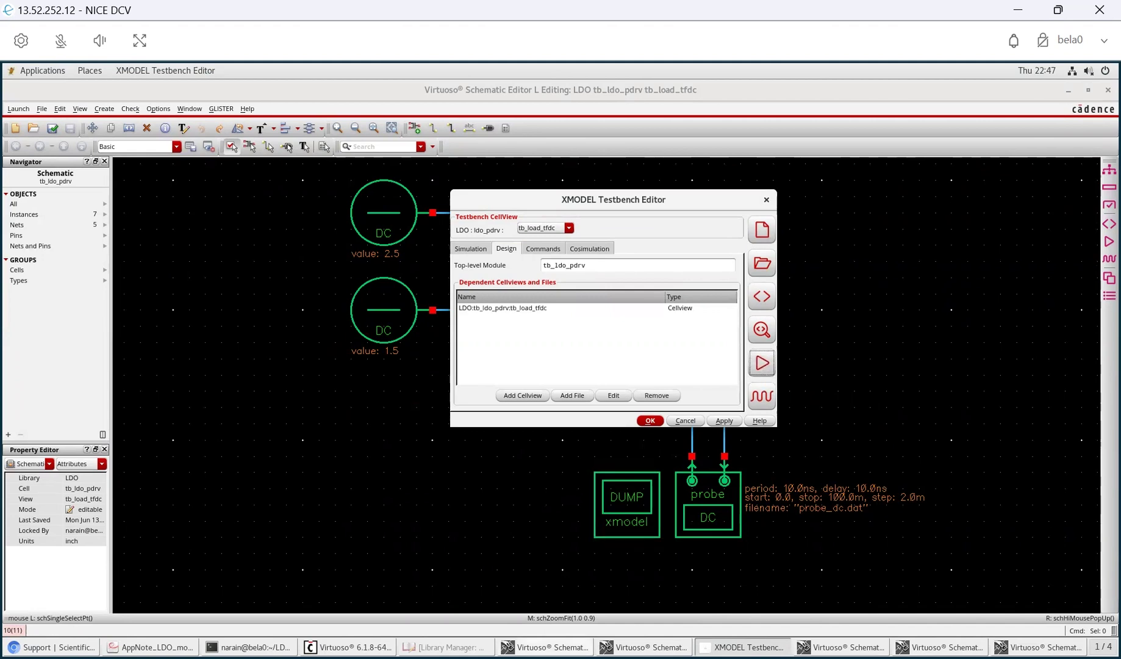
click(763, 397)
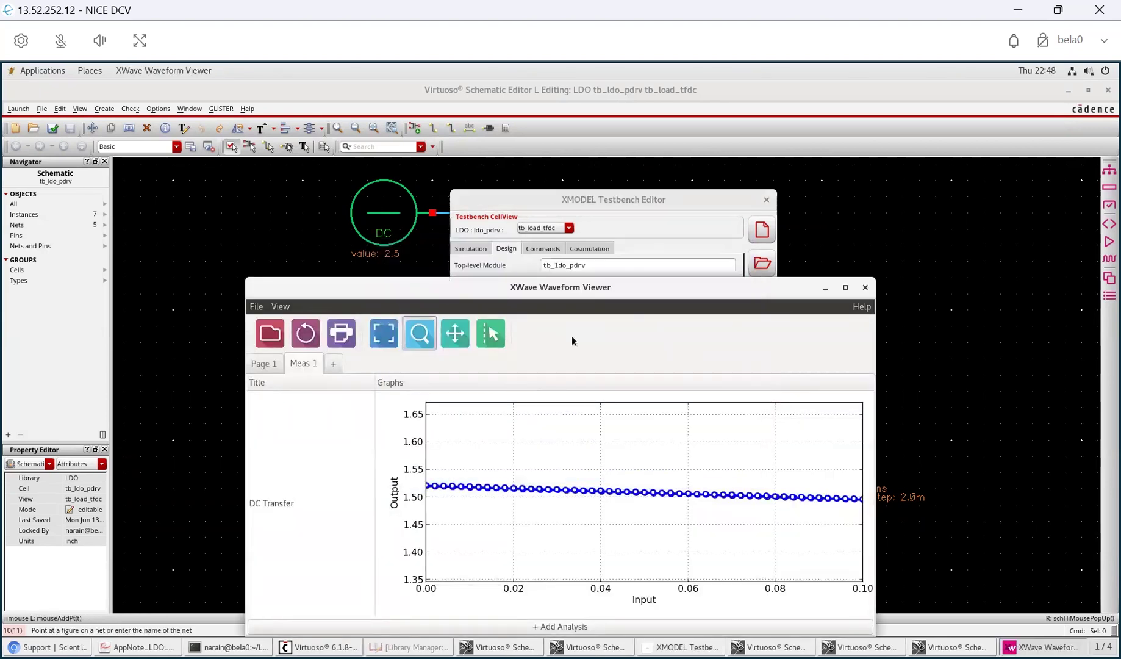
- Maximize XWave to show the tb_load_tfdc DC Transfer plot, output falling from 1.52 to about 1.495
click(845, 287)
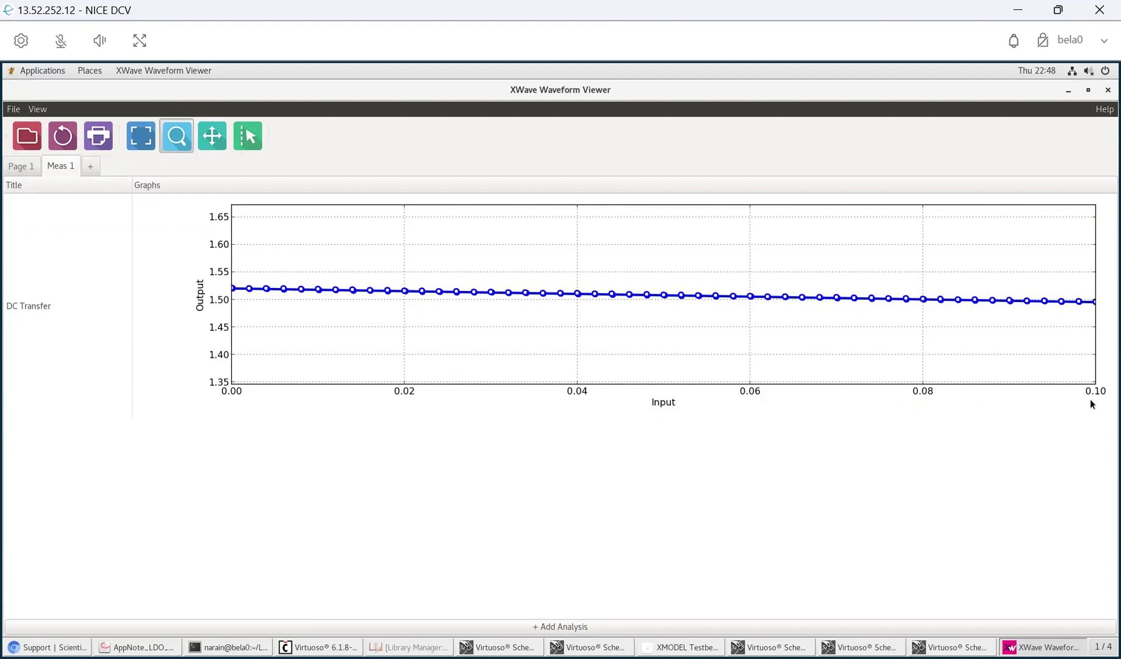
- Close XWave, switch the testbench to tb_load_tfac and open its schematic maximized
click(1108, 90)
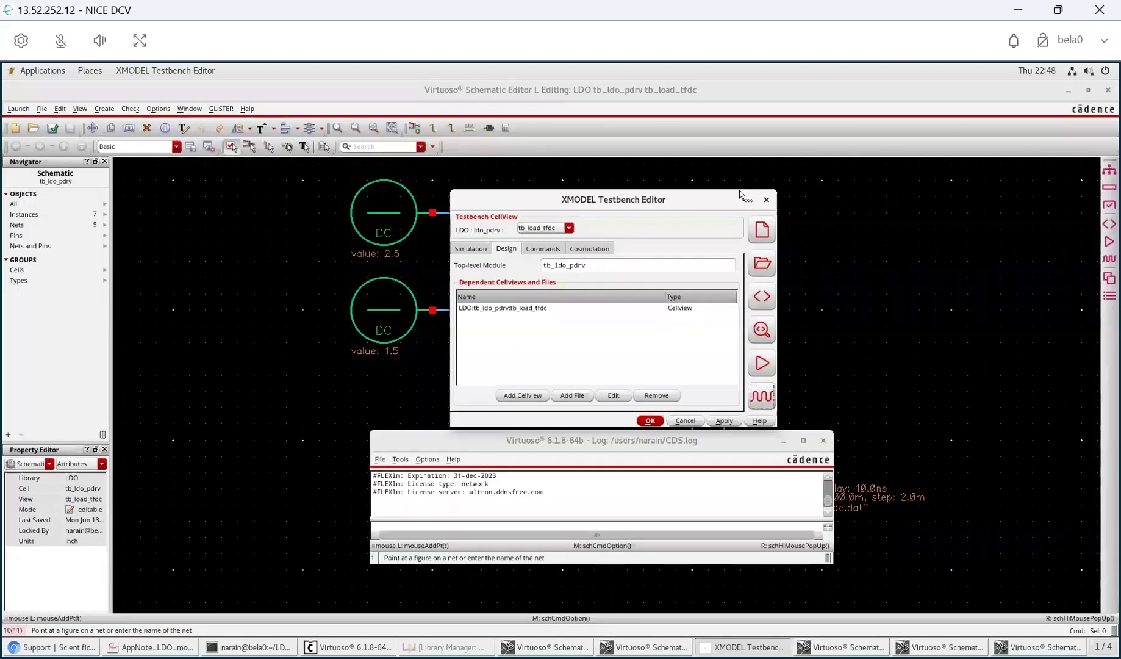
click(549, 228)
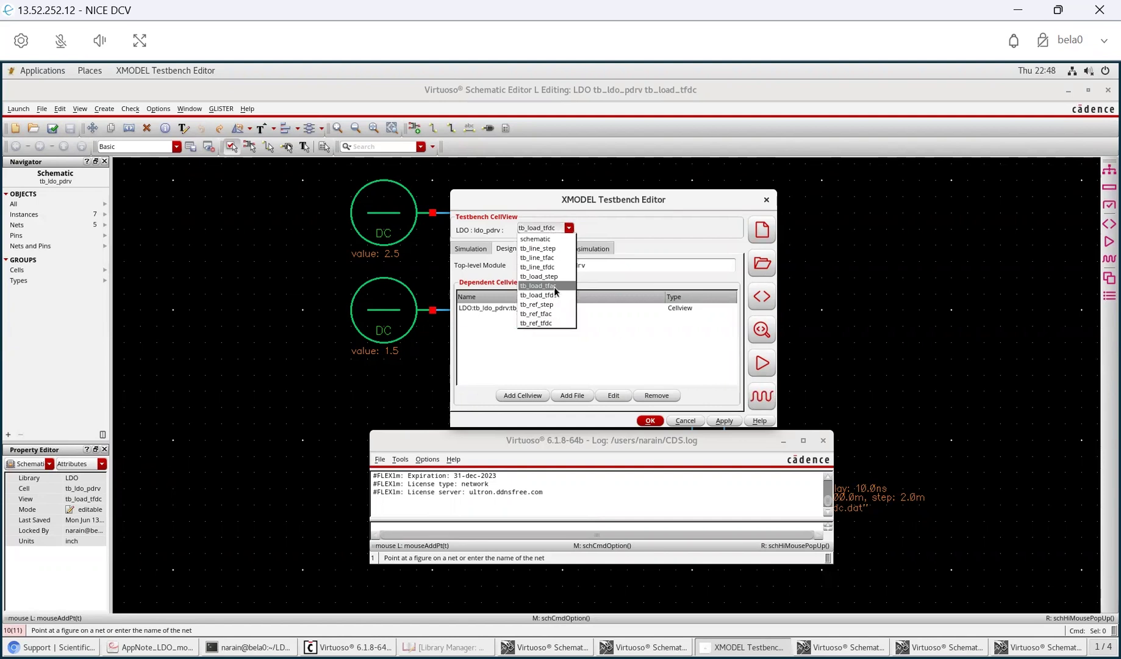
click(554, 285)
click(518, 308)
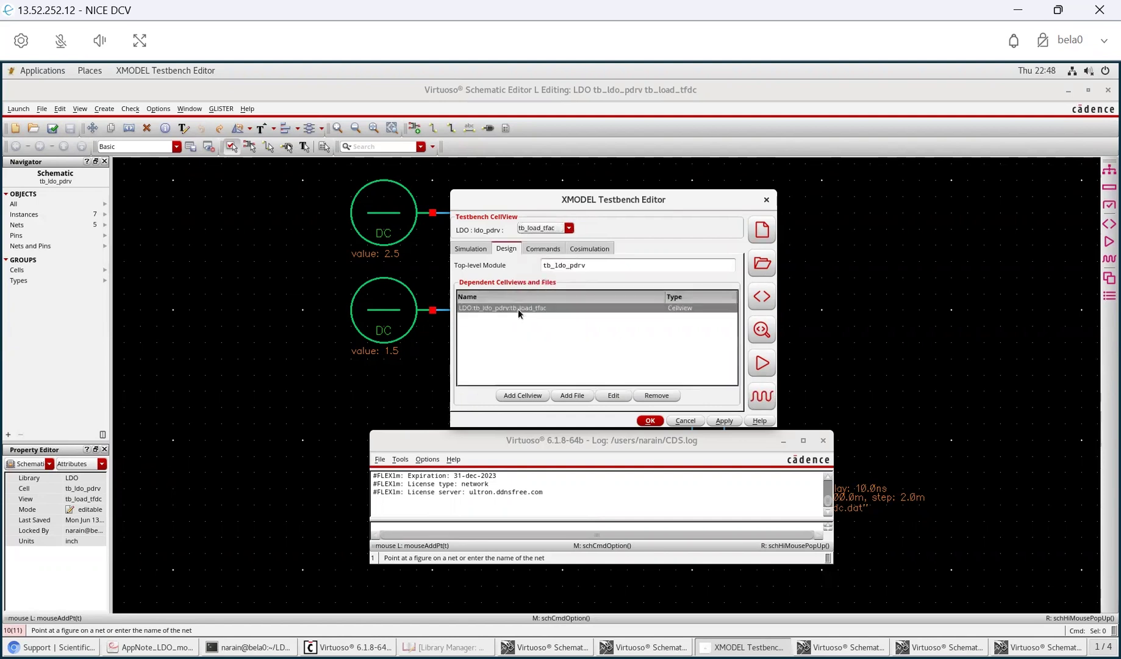
double_click(518, 308)
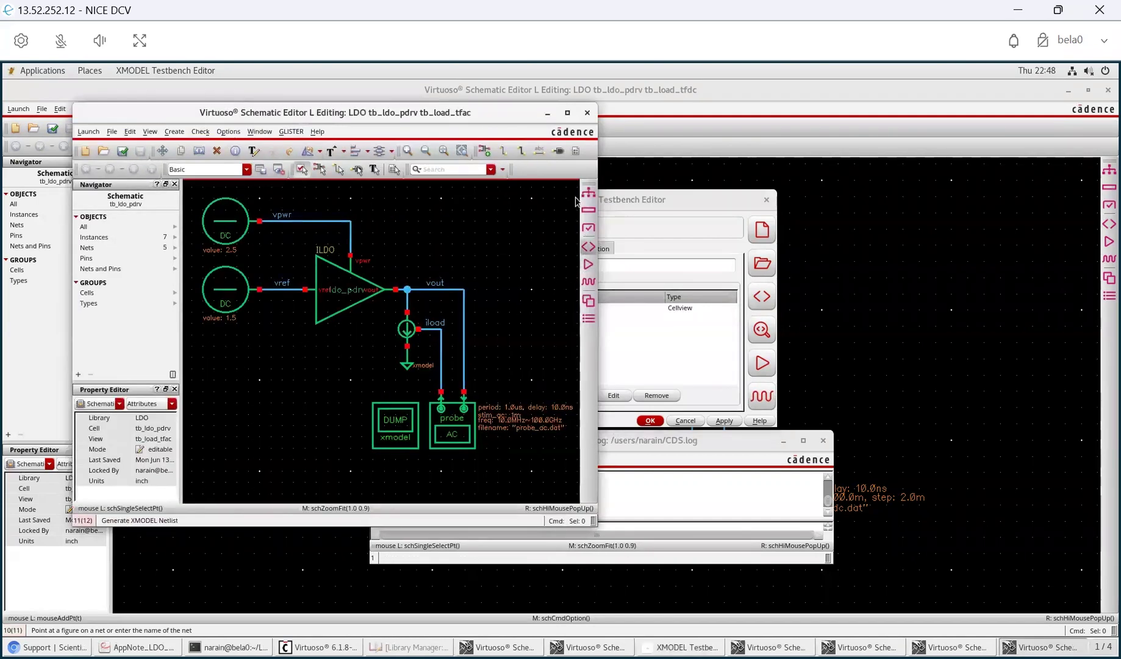
click(567, 113)
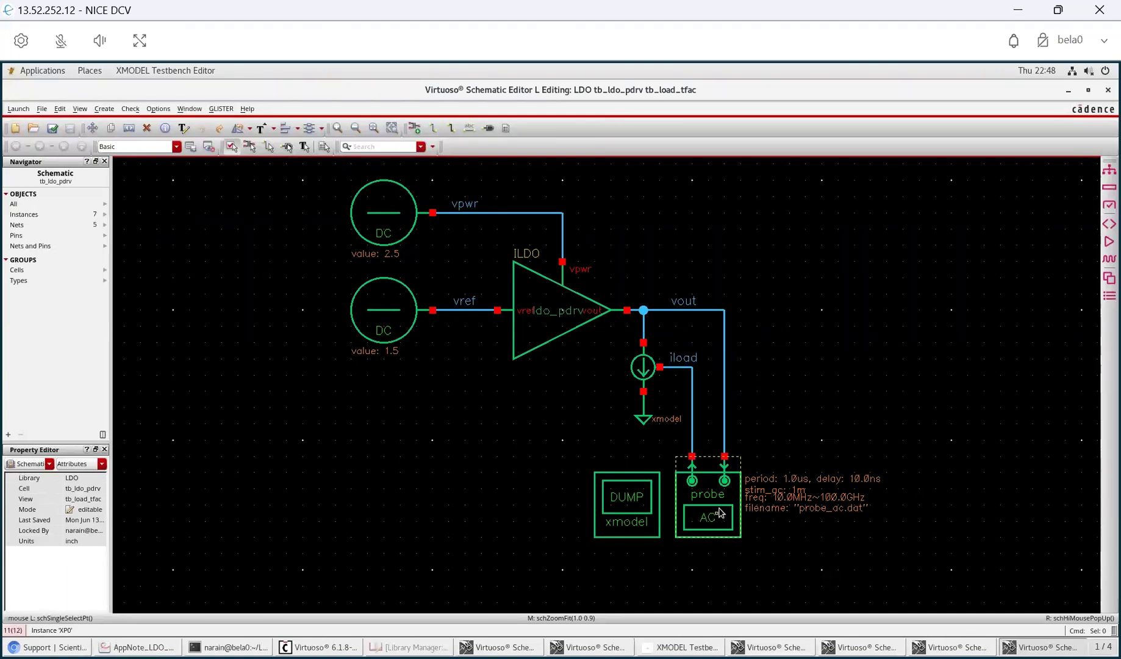
- Check the AC probe, run the tb_load_tfac simulation and plot the AC results in XWave
click(720, 512)
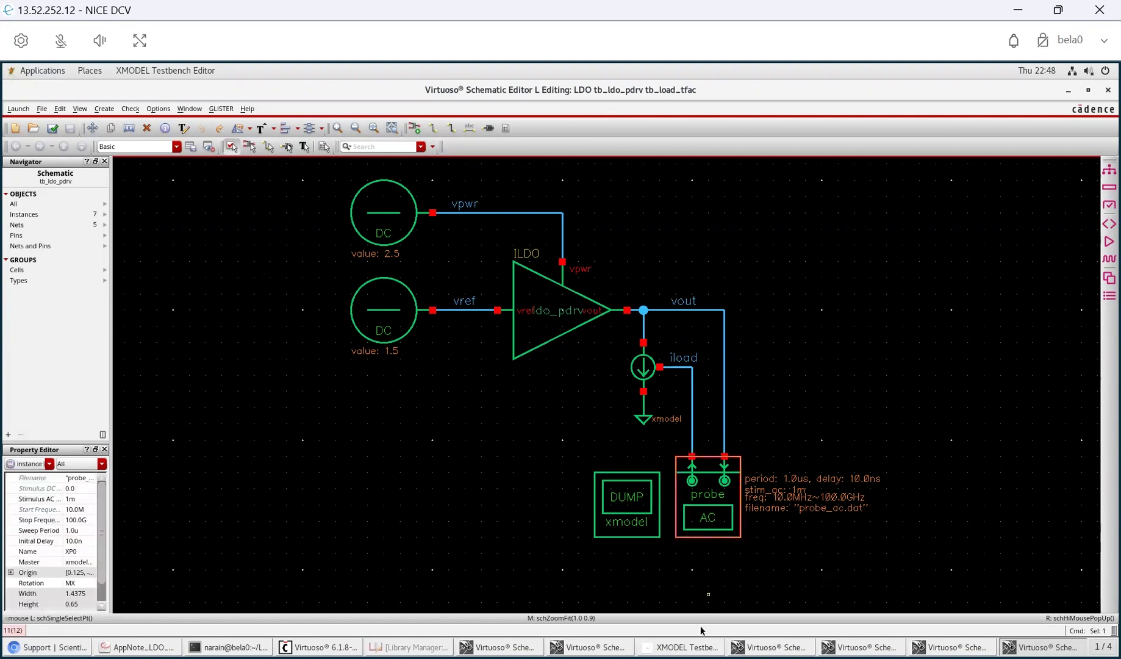
click(680, 647)
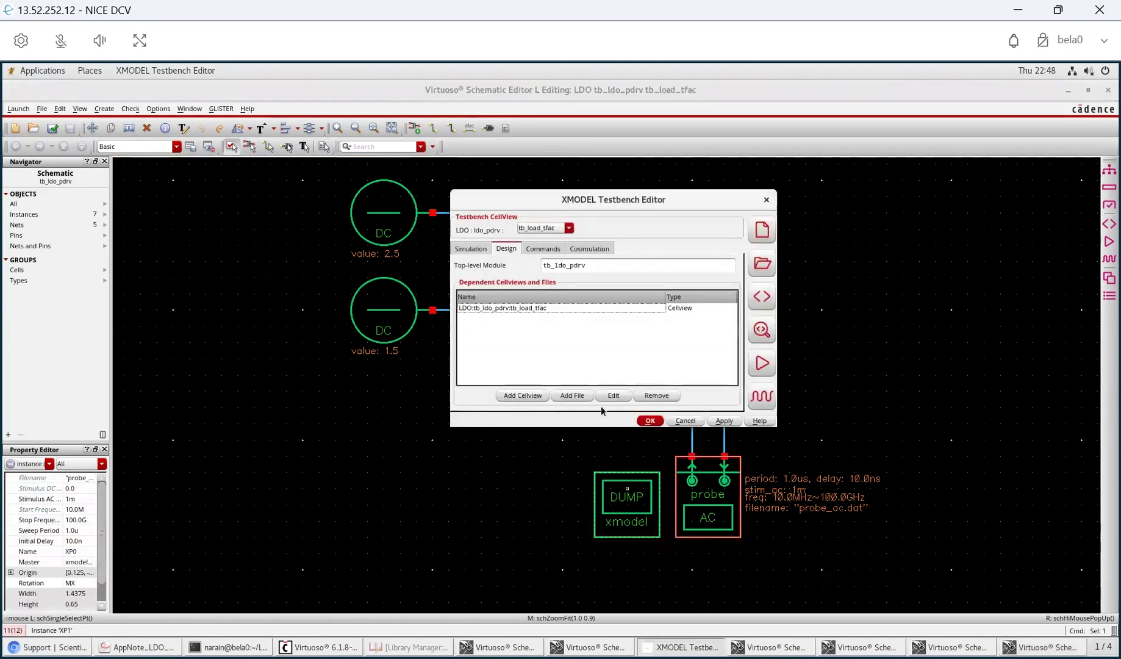
click(761, 361)
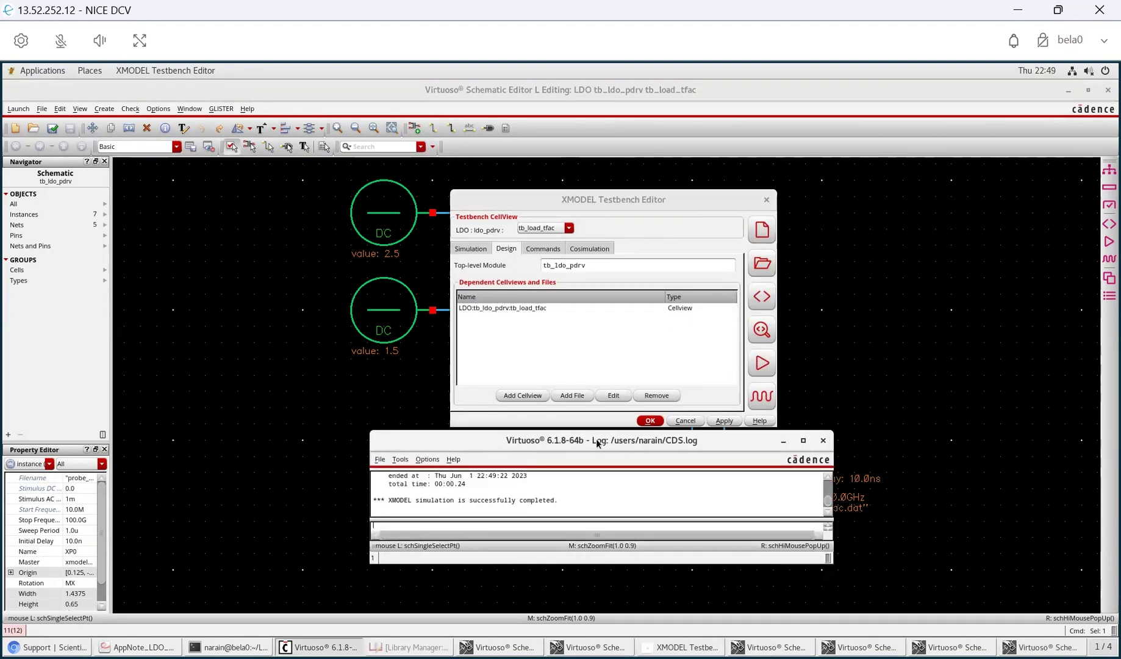
click(760, 394)
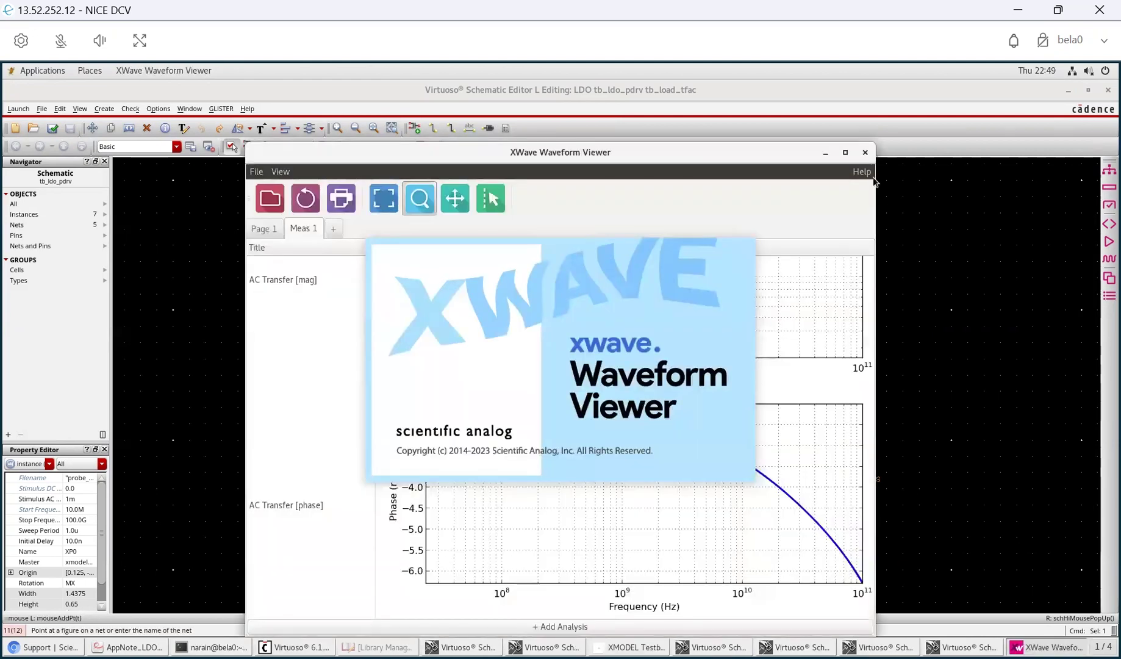
- Maximize XWave and scroll through the tb_load_tfac AC magnitude and phase curves
click(845, 153)
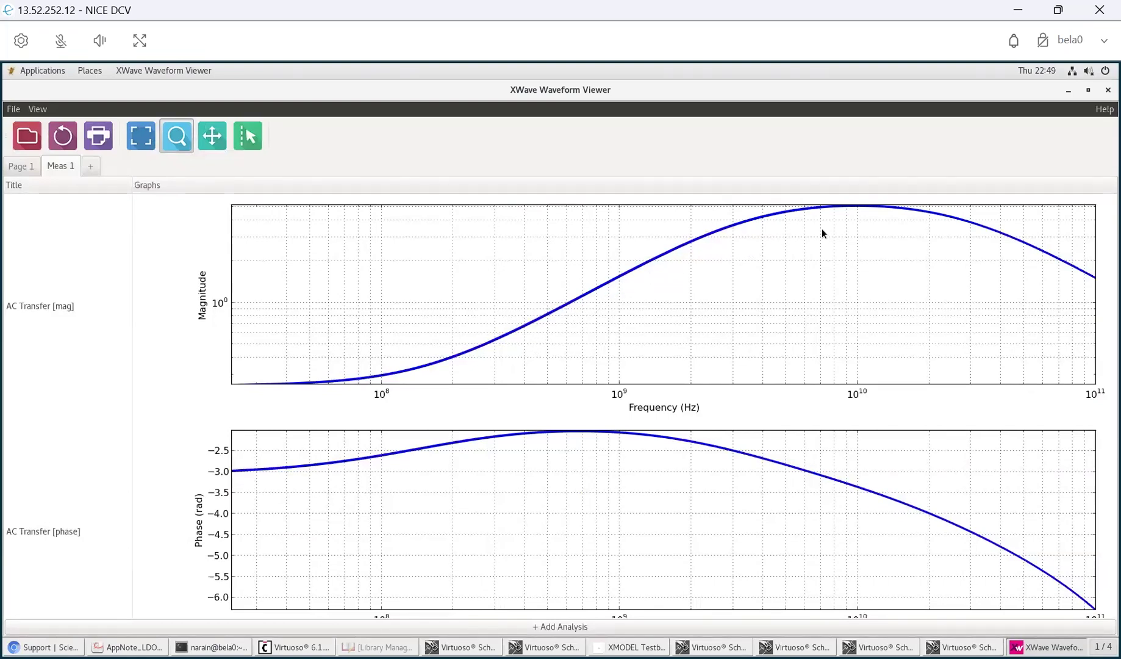
scroll(822, 232, down, 3)
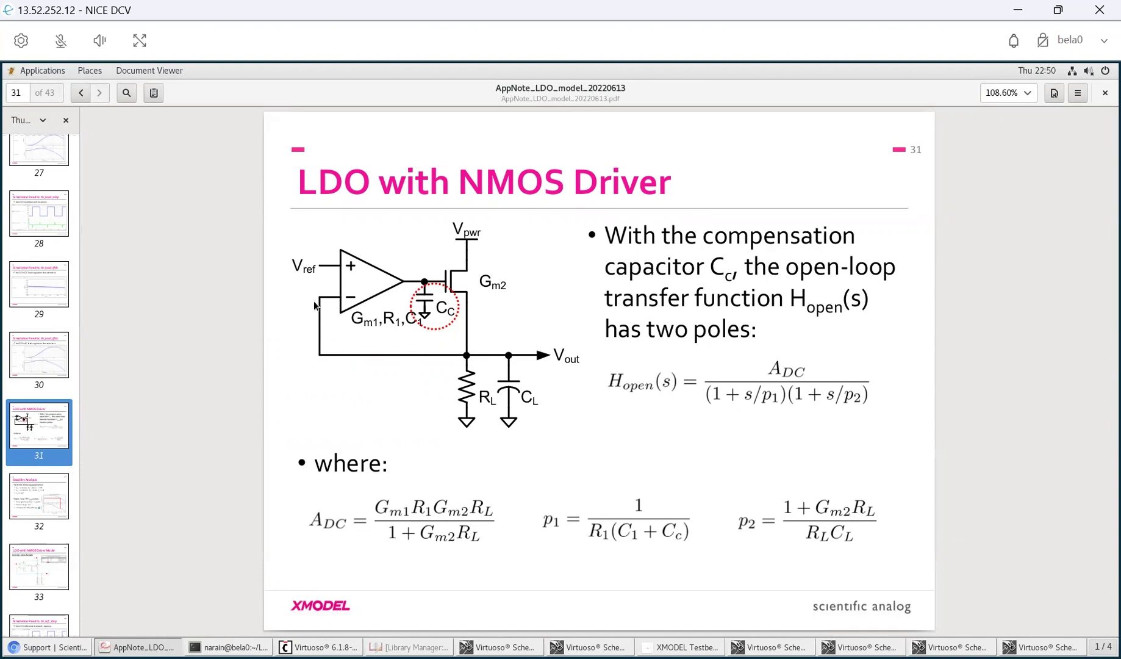
- Scroll to page 32, Stability Analysis, showing 7.54GHz unity-gain frequency and 80.1° phase margin
scroll(419, 371, down, 1)
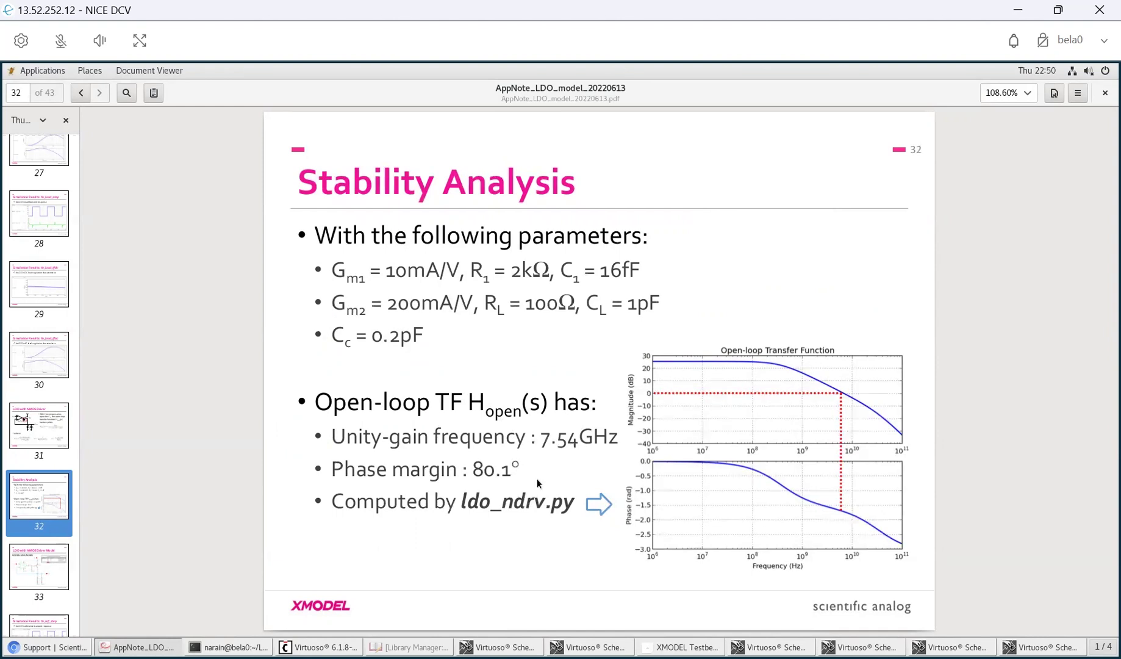
- Open the ldo_ndrv schematic from the Library Manager and maximize it
click(410, 647)
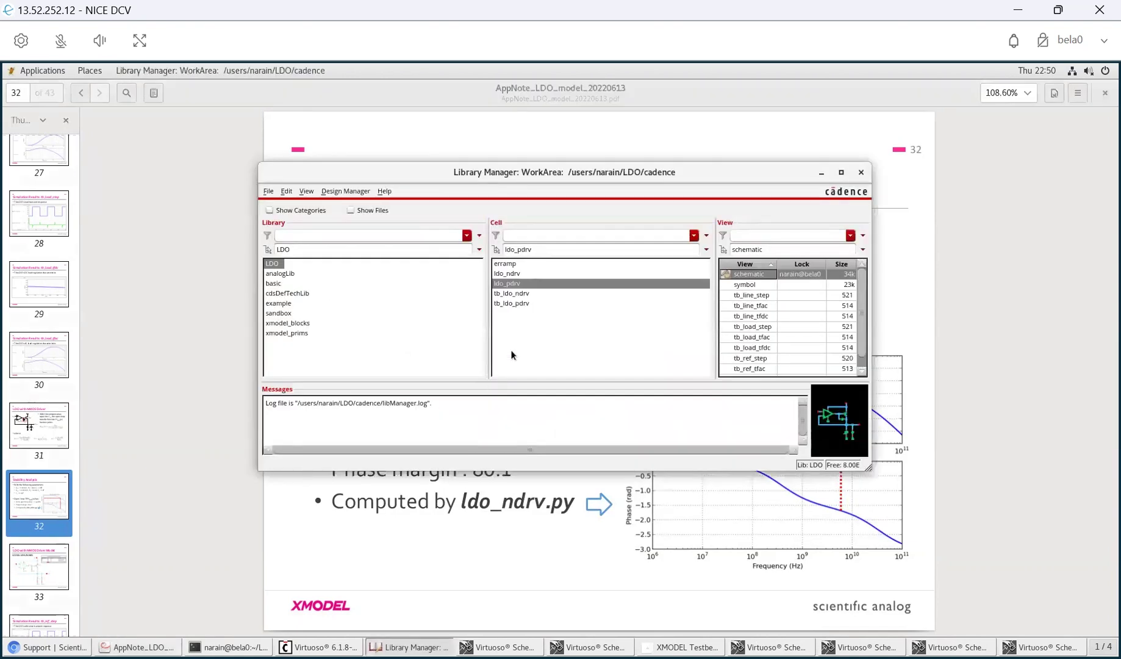
click(528, 272)
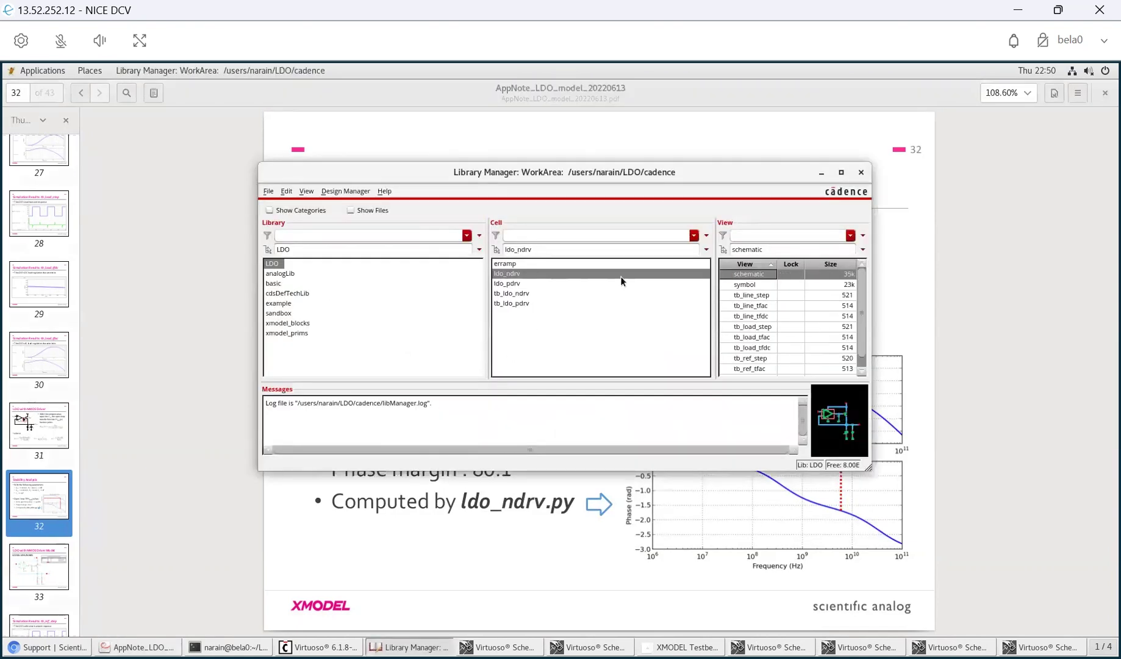
right_click(744, 275)
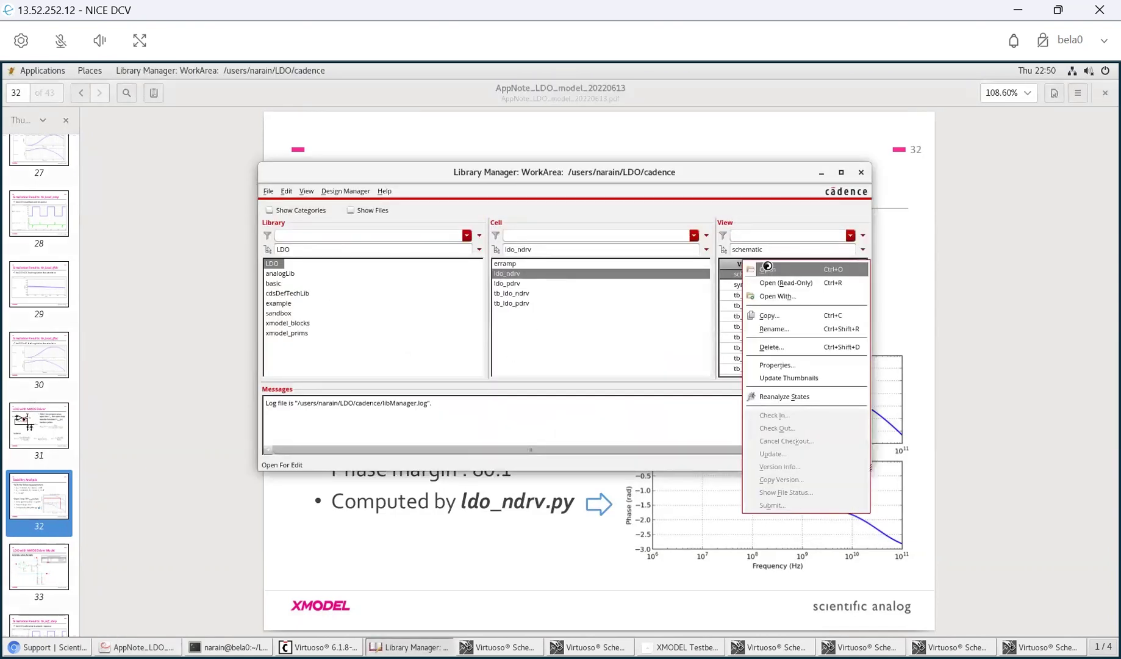
click(753, 276)
click(568, 112)
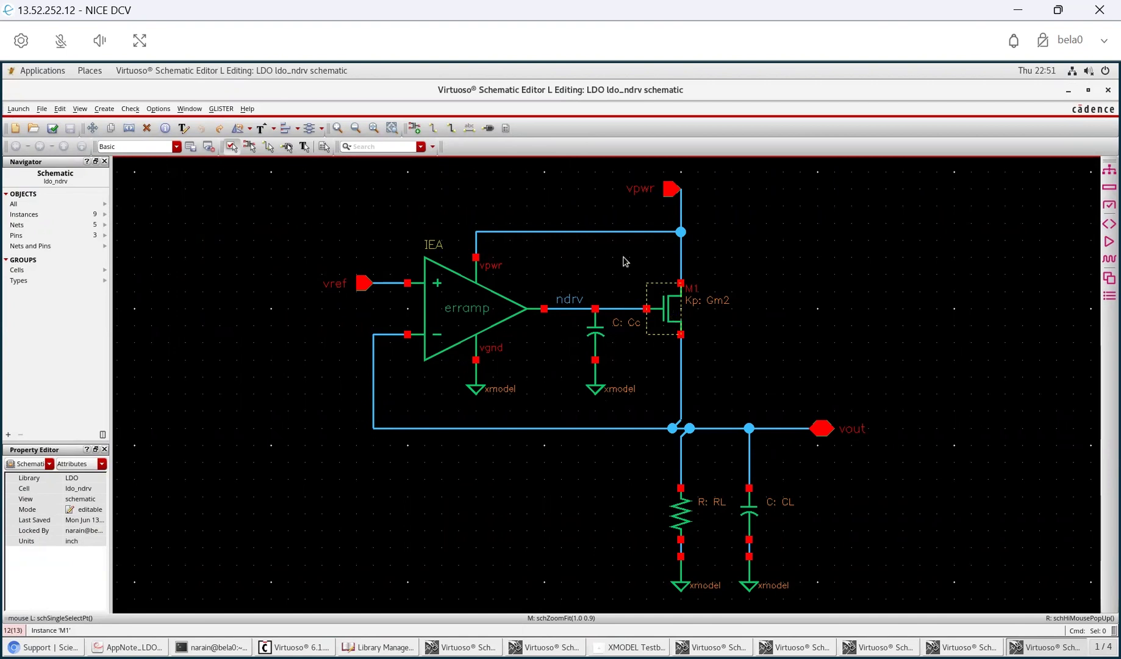
- Bring up the GLISTER XMODEL Testbench Editor for ldo_ndrv and list its testbench cellviews
click(221, 108)
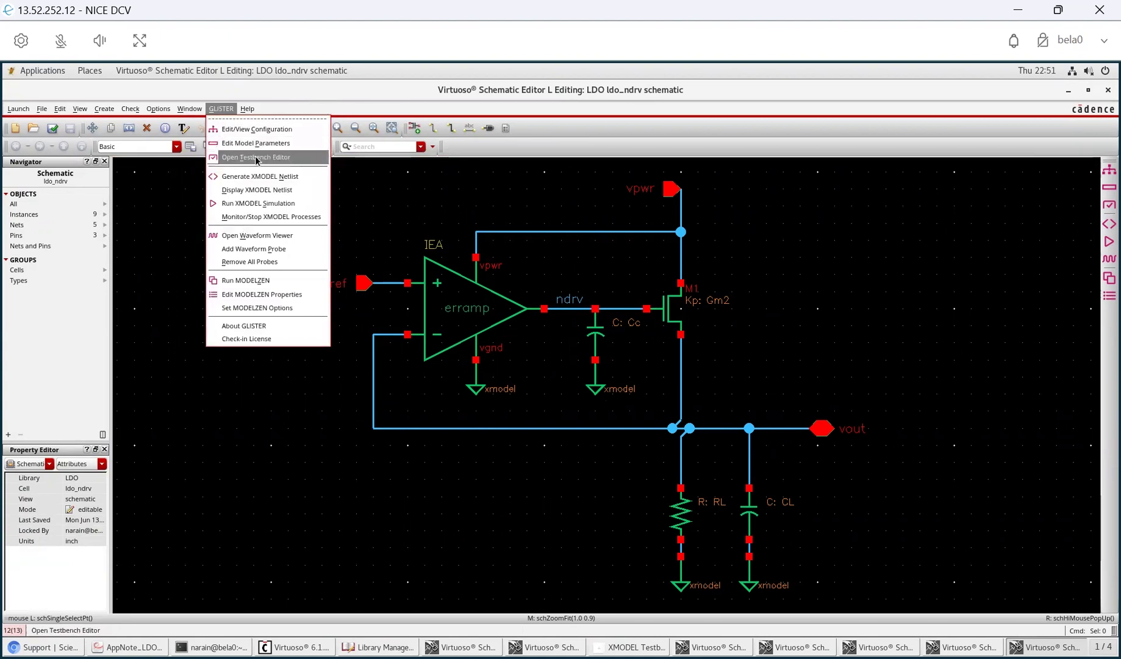
click(254, 156)
drag(377, 143, 498, 184)
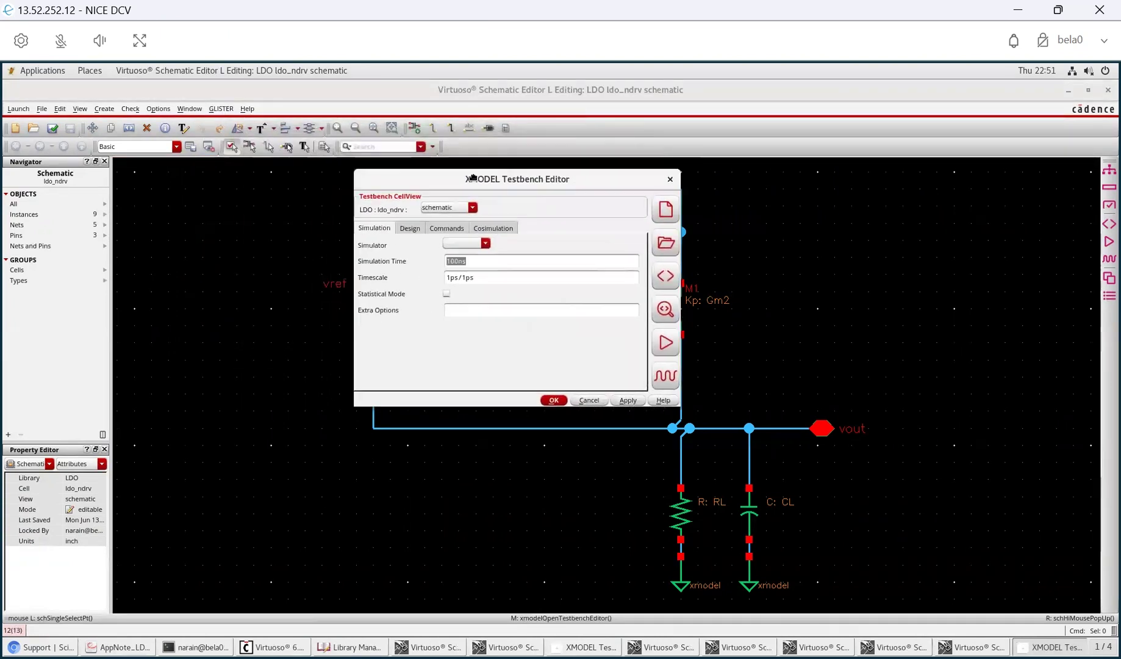
click(462, 210)
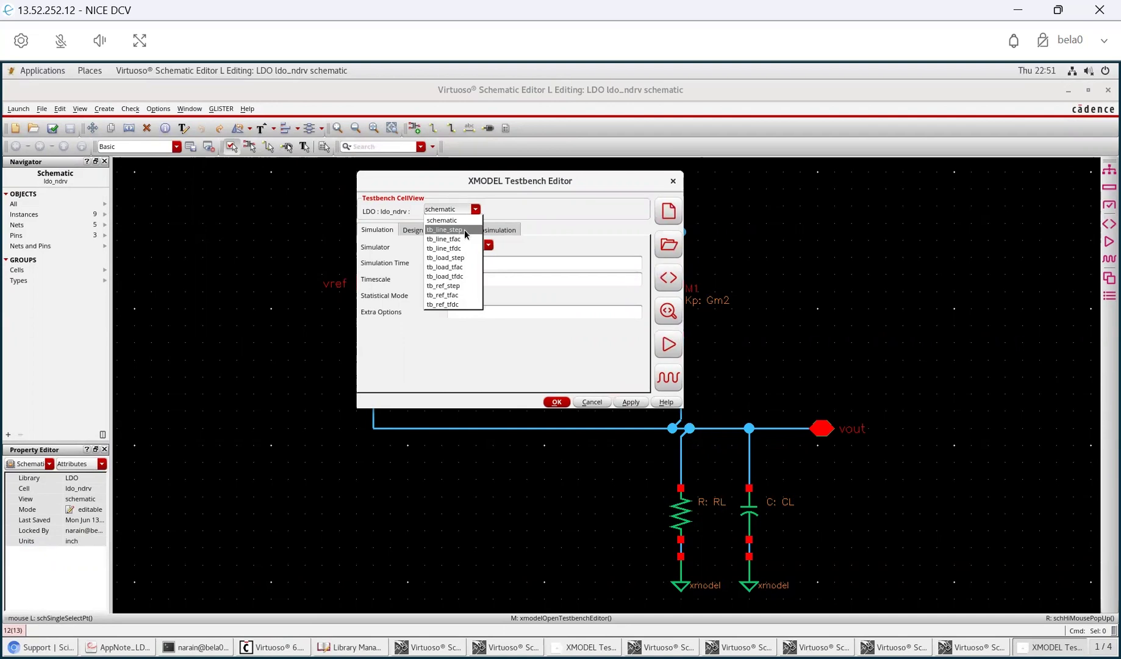
- Open the tb_ref_step testbench schematic and select ILDO to view parameters like Gm_drv 150m, Cload 12p
click(443, 286)
click(417, 231)
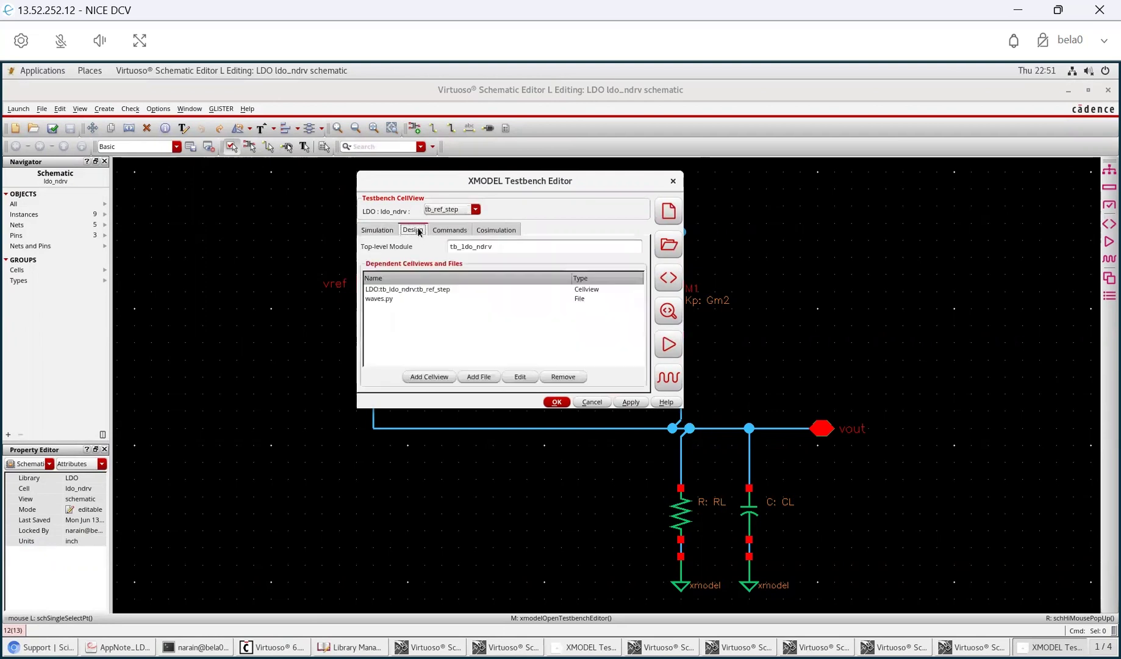
double_click(421, 289)
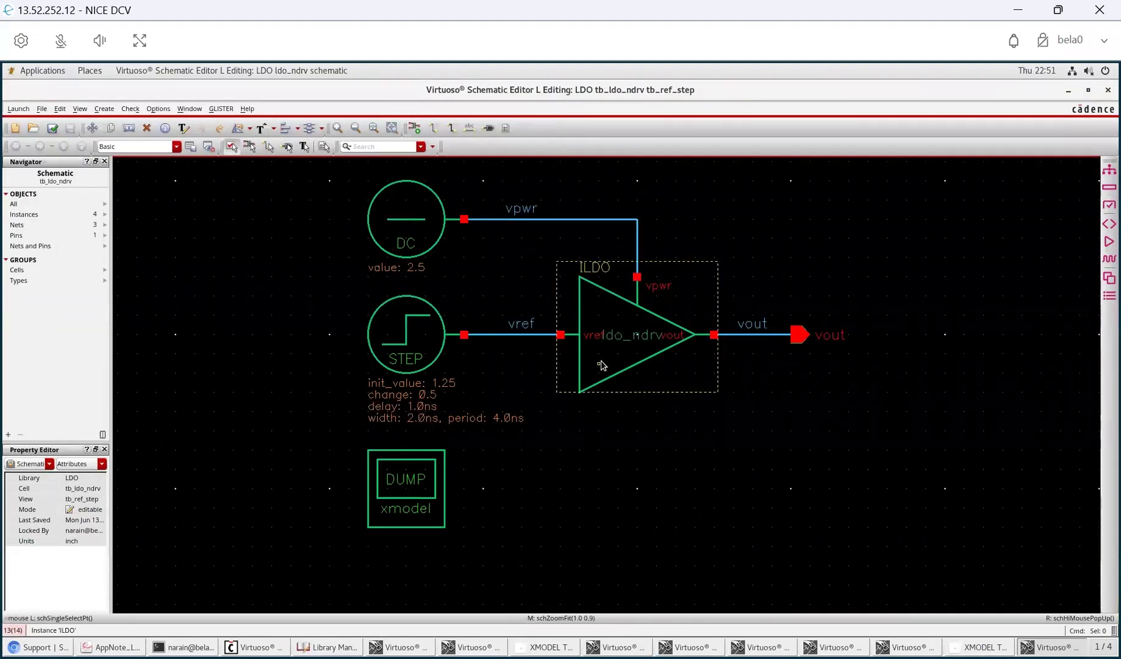
click(602, 362)
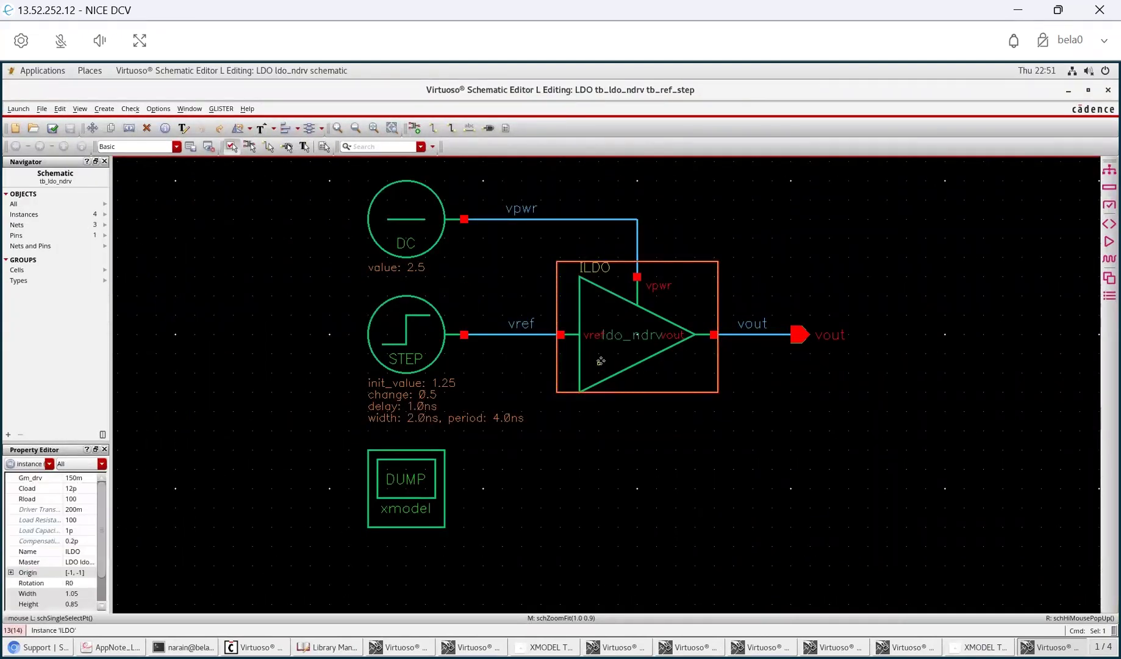